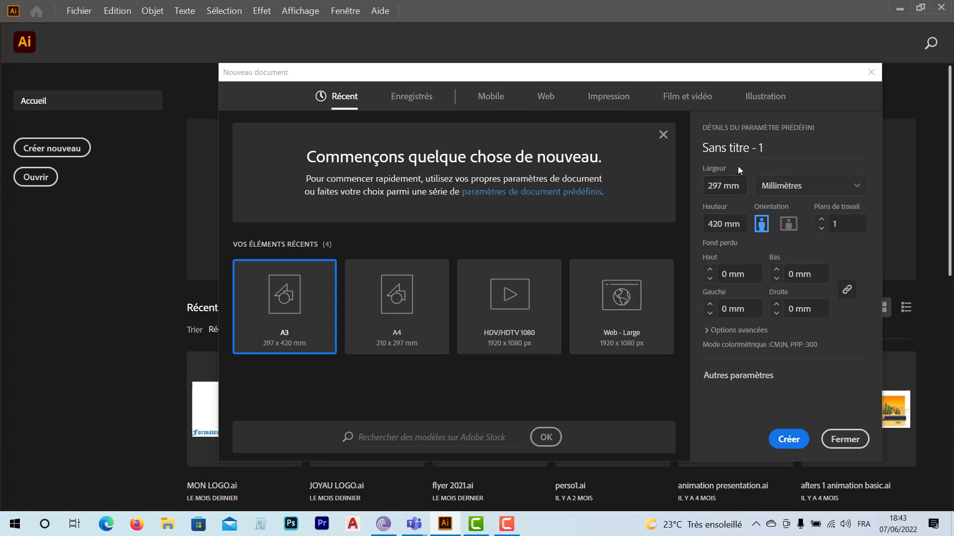
Choose the Lettre print preset, 215,9 × 279,4 mm in portrait, for the new document.
{"action": "left_click_drag", "start_coordinate": [775, 148], "coordinate": [685, 150]}
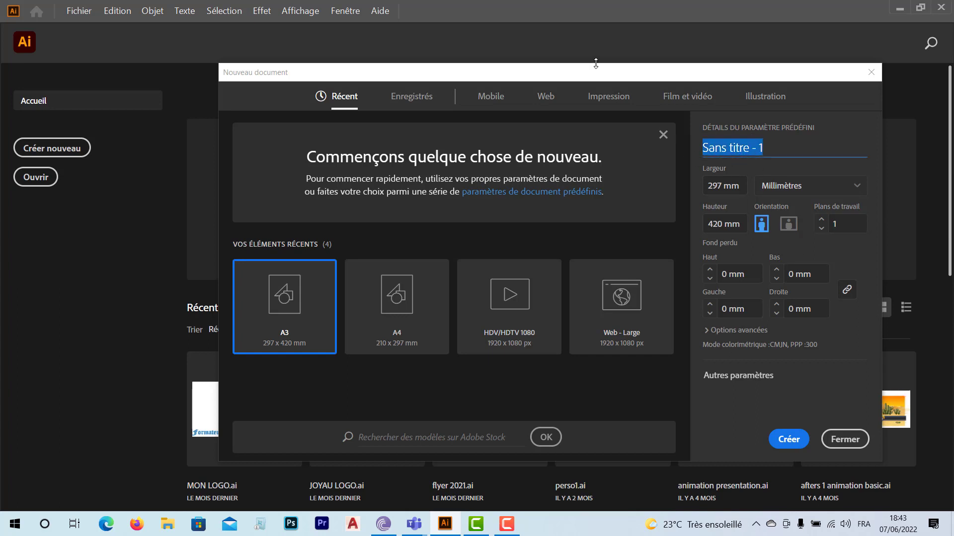
{"action": "left_click_drag", "start_coordinate": [597, 77], "coordinate": [426, 56]}
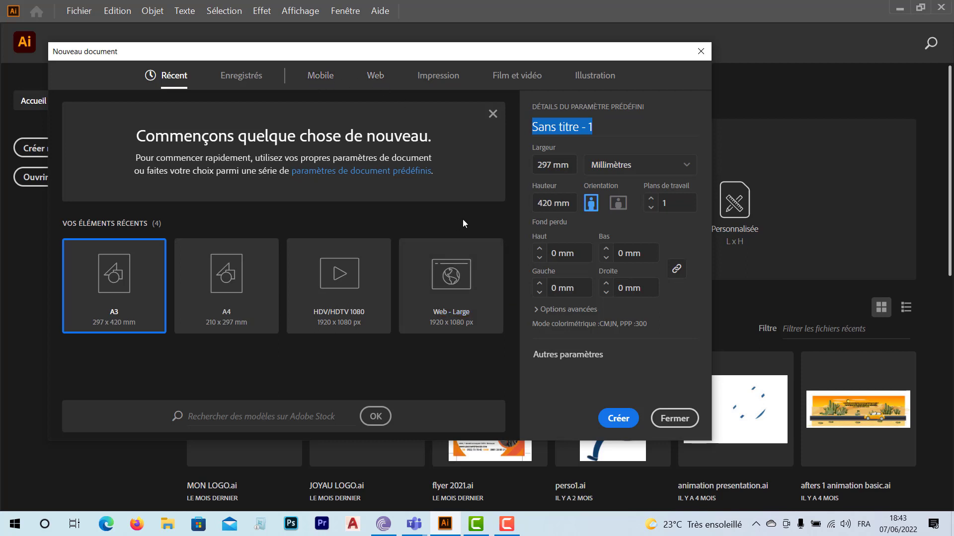
{"action": "left_click", "coordinate": [438, 76]}
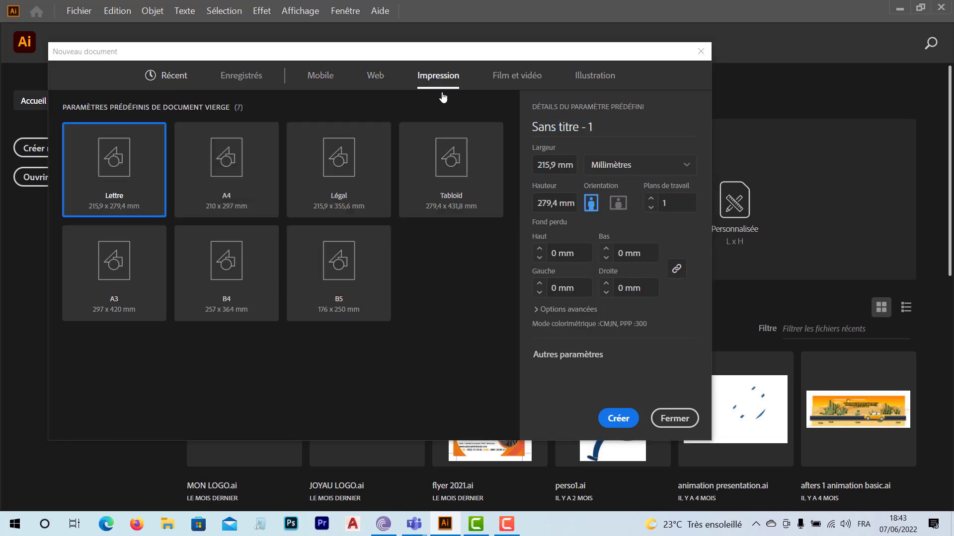
{"action": "left_click", "coordinate": [576, 357]}
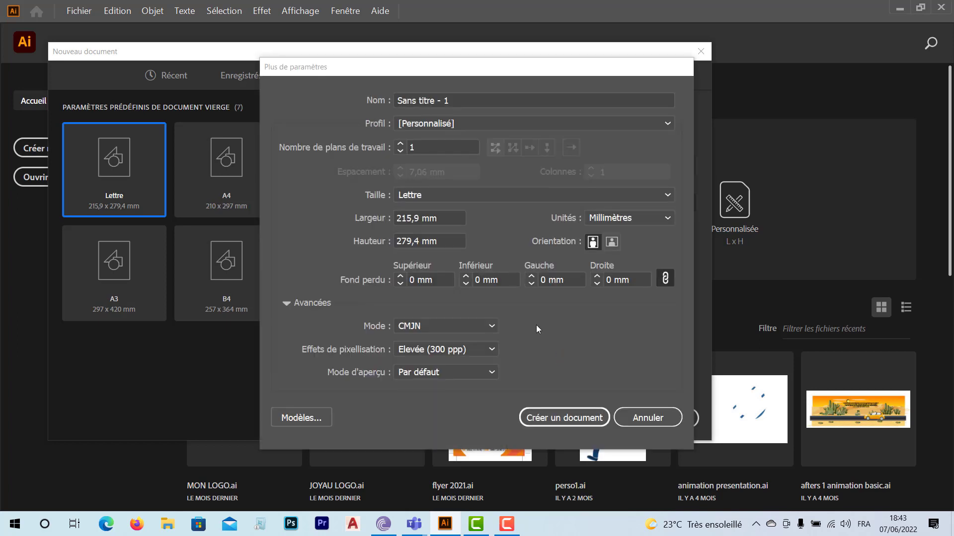
{"action": "left_click", "coordinate": [475, 351]}
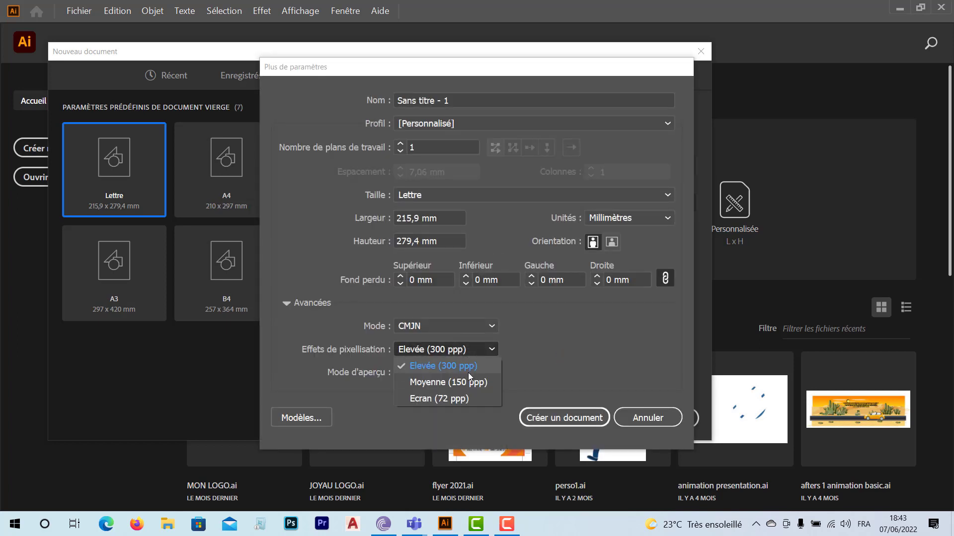
{"action": "left_click", "coordinate": [457, 399]}
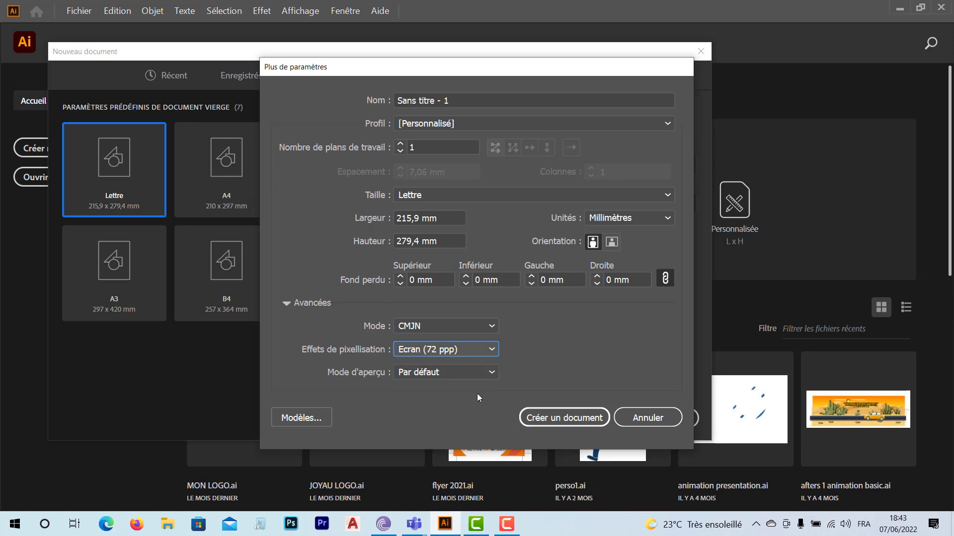
{"action": "left_click", "coordinate": [555, 421]}
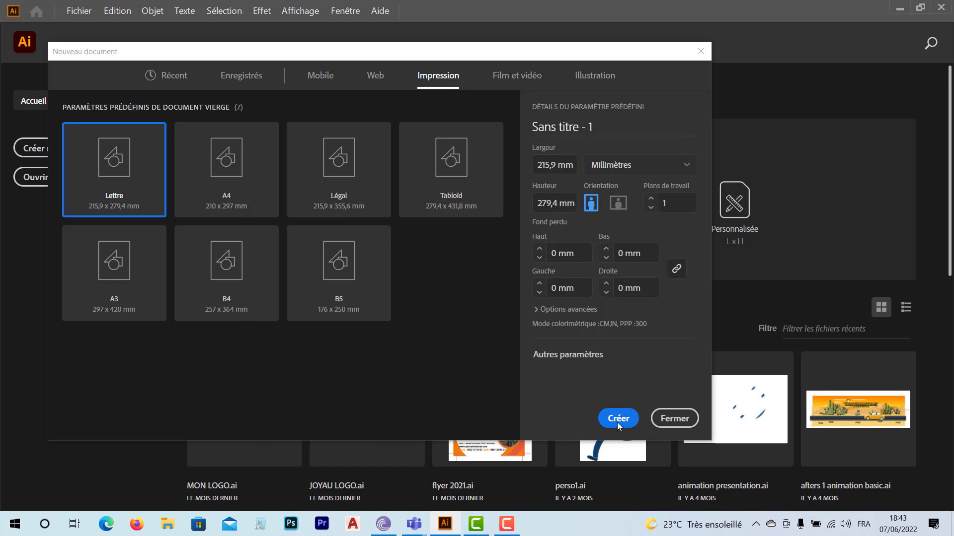
Create the document from the selected print preset.
{"action": "left_click", "coordinate": [609, 423]}
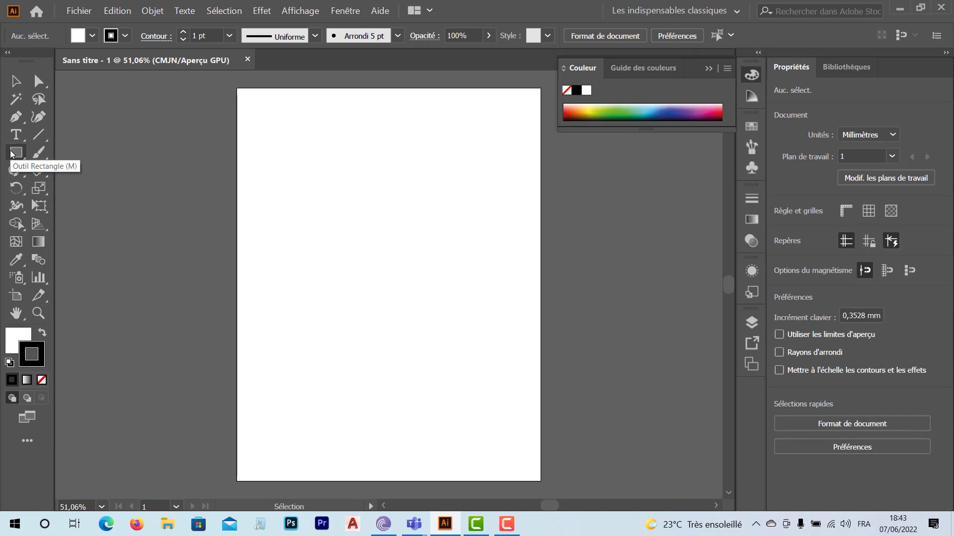
{"action": "left_click", "coordinate": [15, 152]}
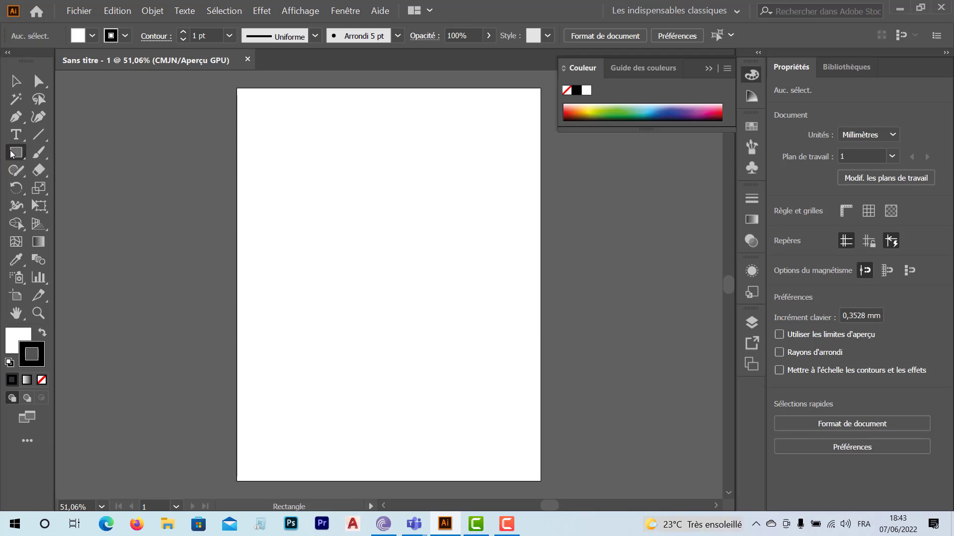
{"action": "left_click_drag", "start_coordinate": [275, 143], "coordinate": [350, 203]}
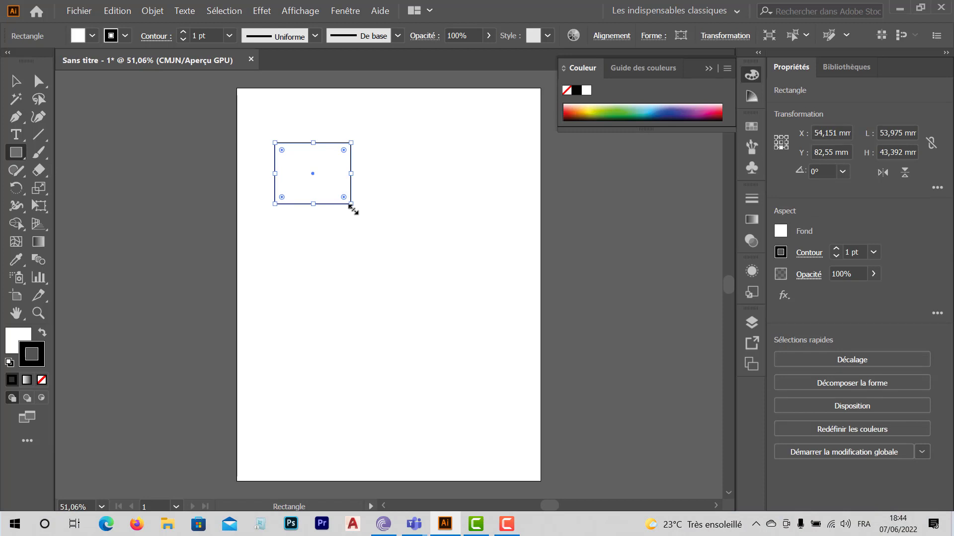
{"action": "key", "text": "ctrl+z"}
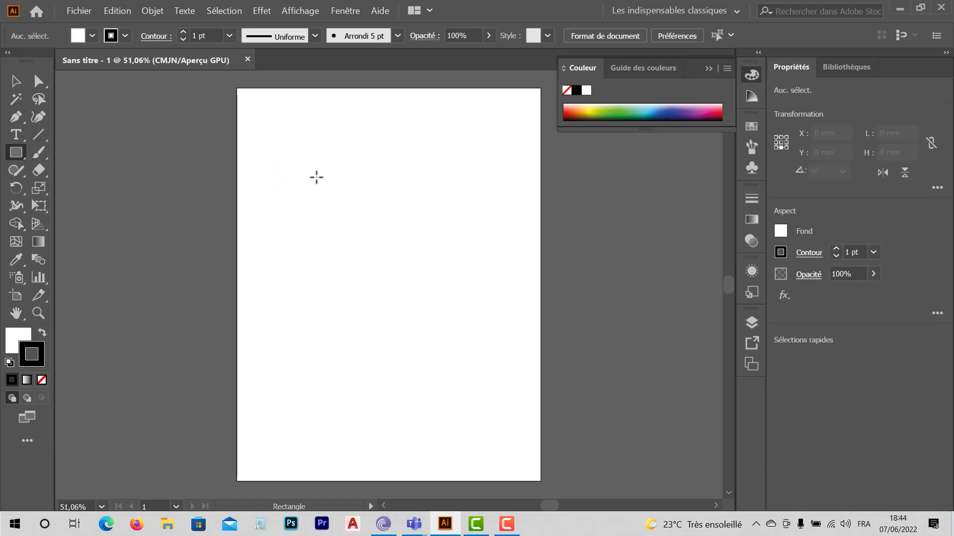
Draw a circle 50 mm wide and 50 mm high with the Ellipse tool in the upper part of the artboard.
{"action": "left_click", "coordinate": [17, 152]}
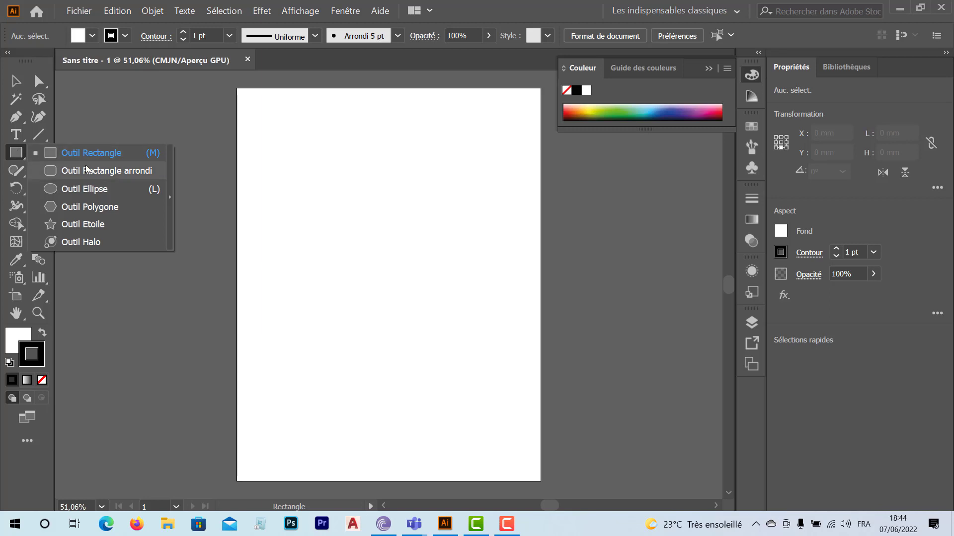
{"action": "left_click", "coordinate": [90, 191]}
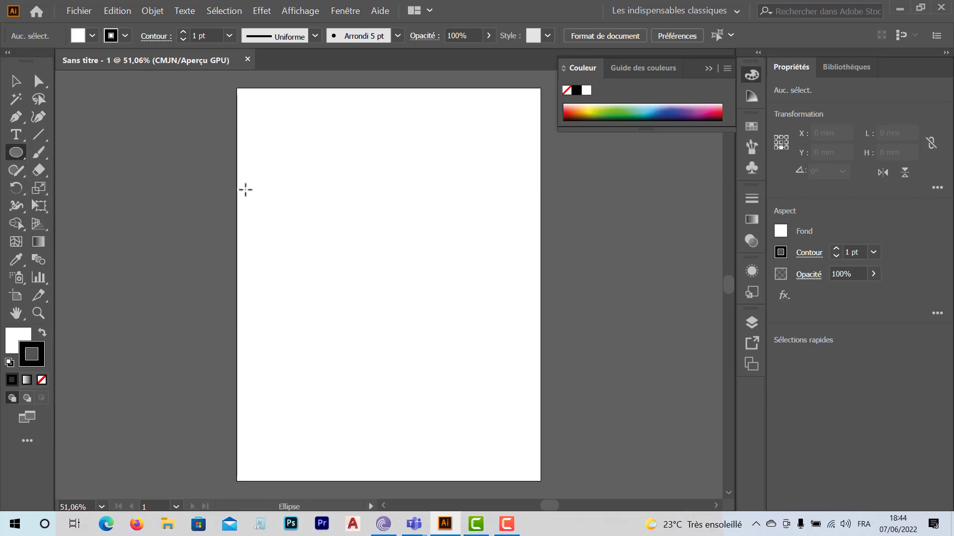
{"action": "left_click", "coordinate": [303, 169]}
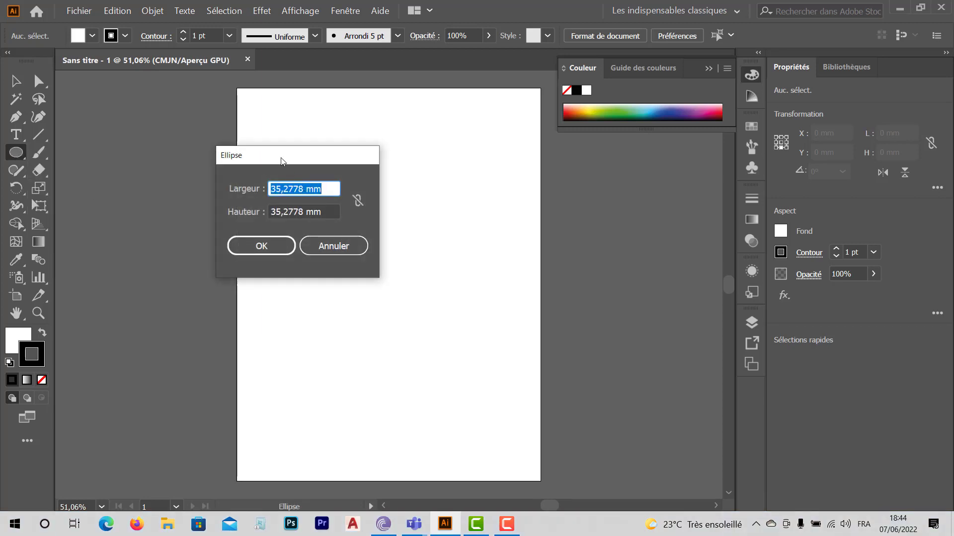
{"action": "left_click_drag", "start_coordinate": [281, 161], "coordinate": [557, 181]}
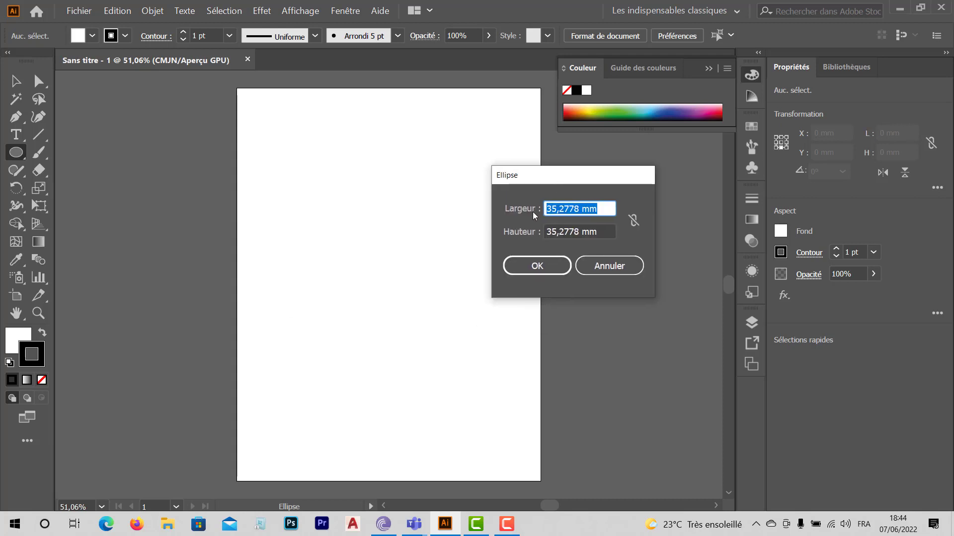
{"action": "type", "text": "50"}
{"action": "key", "text": "Tab"}
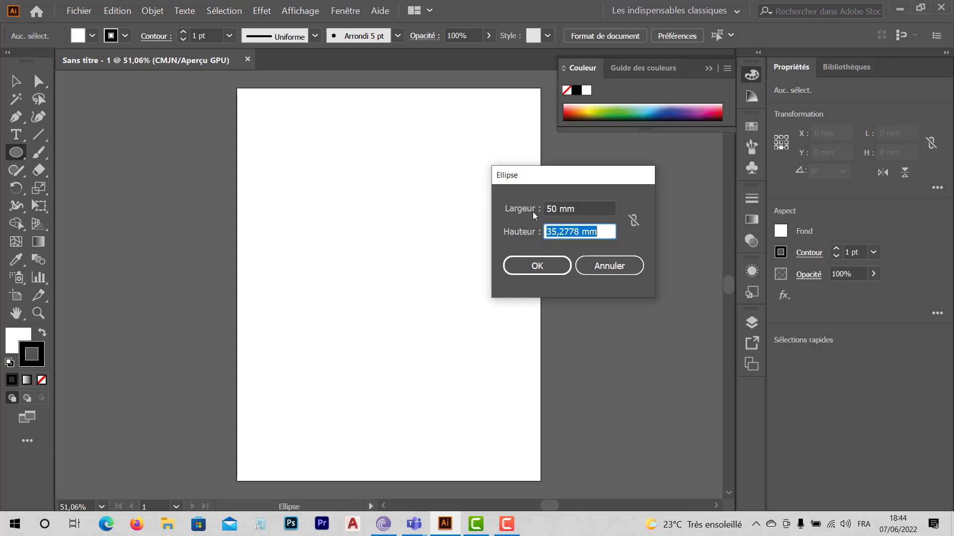
{"action": "type", "text": "50"}
{"action": "key", "text": "Return"}
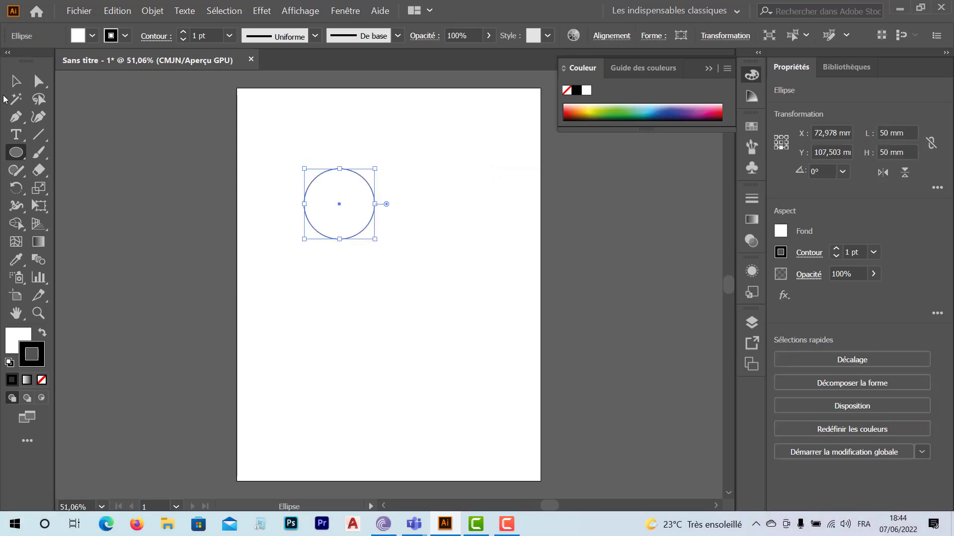
Fill the circle with red F40808 and correct it to the suggested in-gamut red, FF0000.
{"action": "key", "text": "v"}
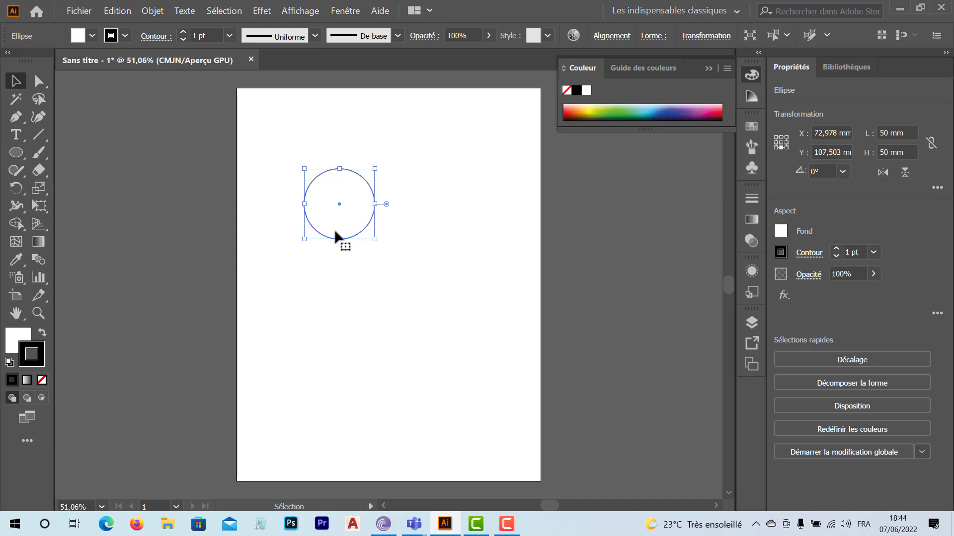
{"action": "double_click", "coordinate": [16, 347]}
{"action": "type", "text": "F40808"}
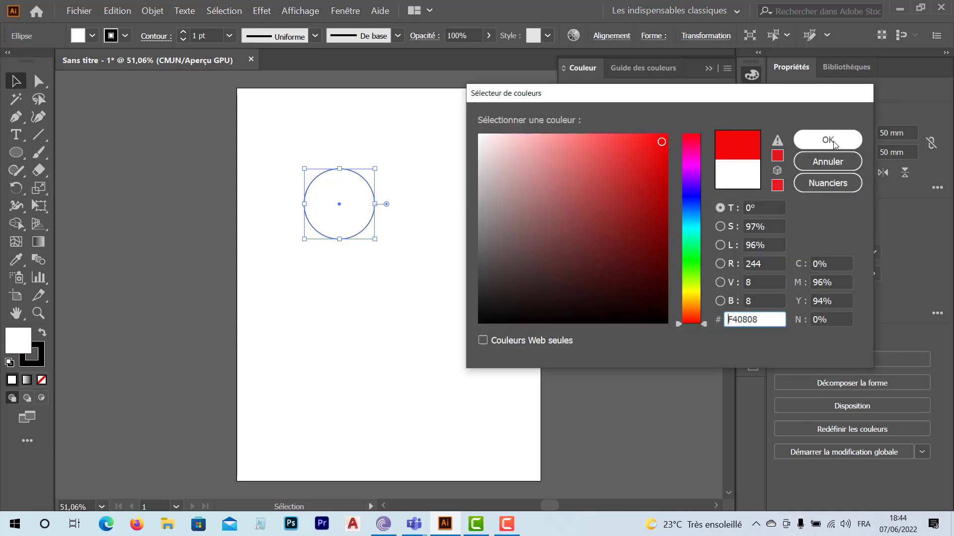
{"action": "left_click_drag", "start_coordinate": [724, 95], "coordinate": [665, 96]}
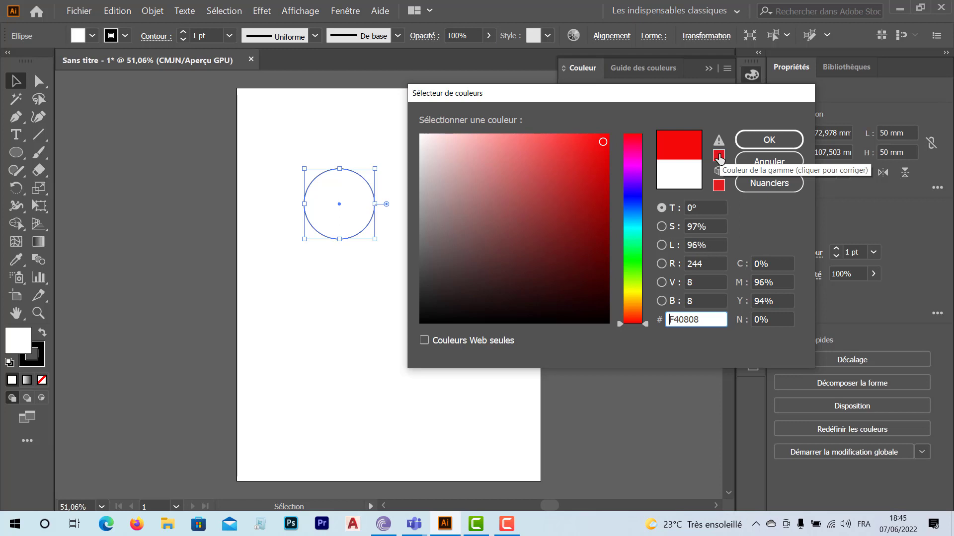
{"action": "left_click", "coordinate": [719, 157]}
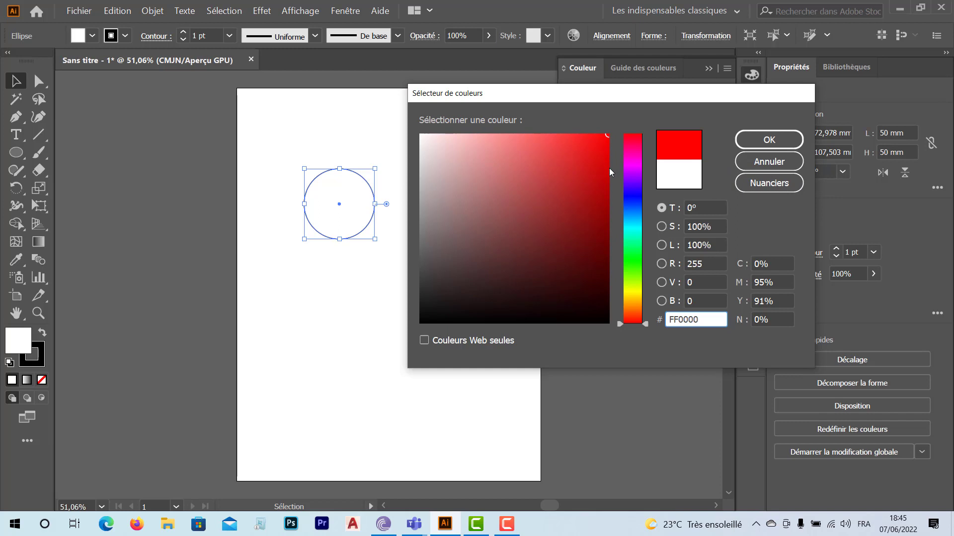
{"action": "left_click", "coordinate": [764, 142]}
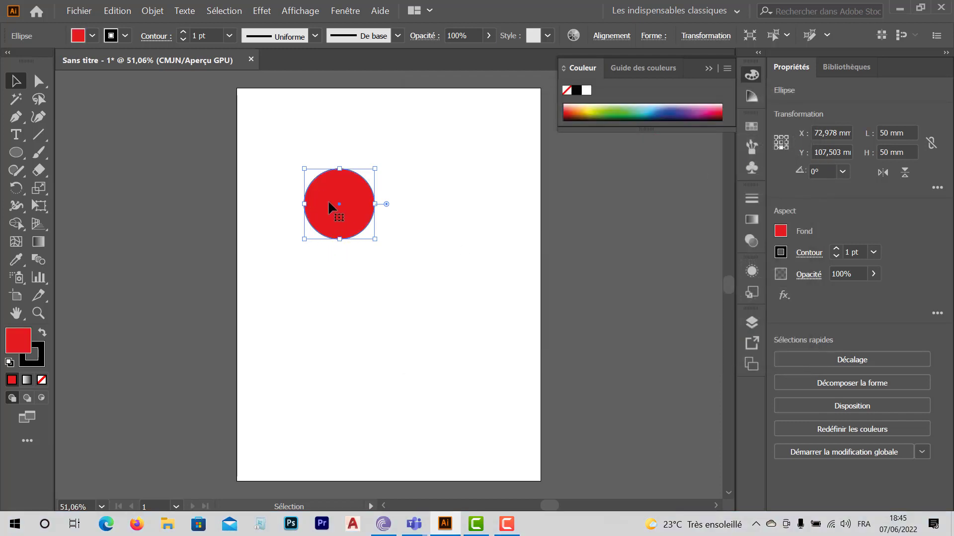
{"action": "left_click", "coordinate": [318, 253]}
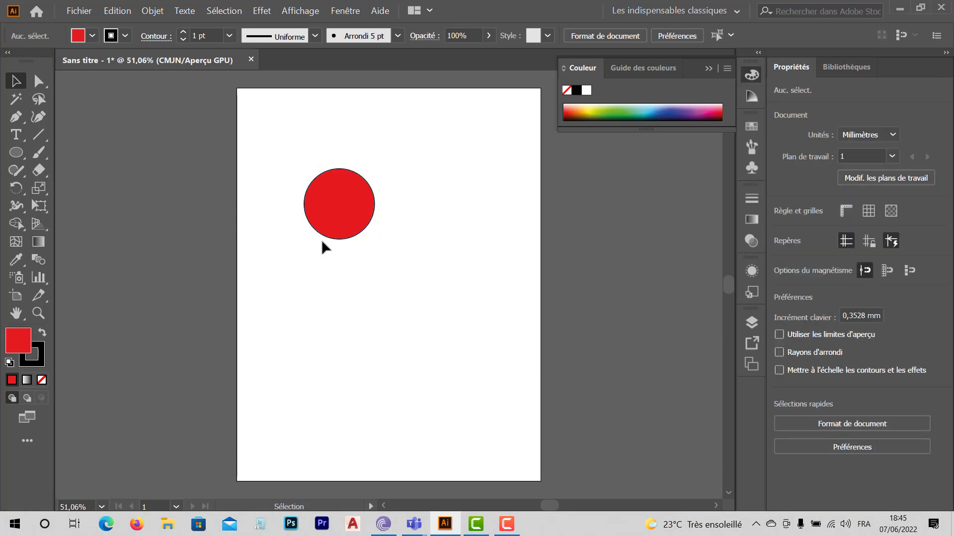
Remove the black stroke from the red circle.
{"action": "scroll", "coordinate": [355, 214], "scroll_direction": "up", "scroll_amount": 4}
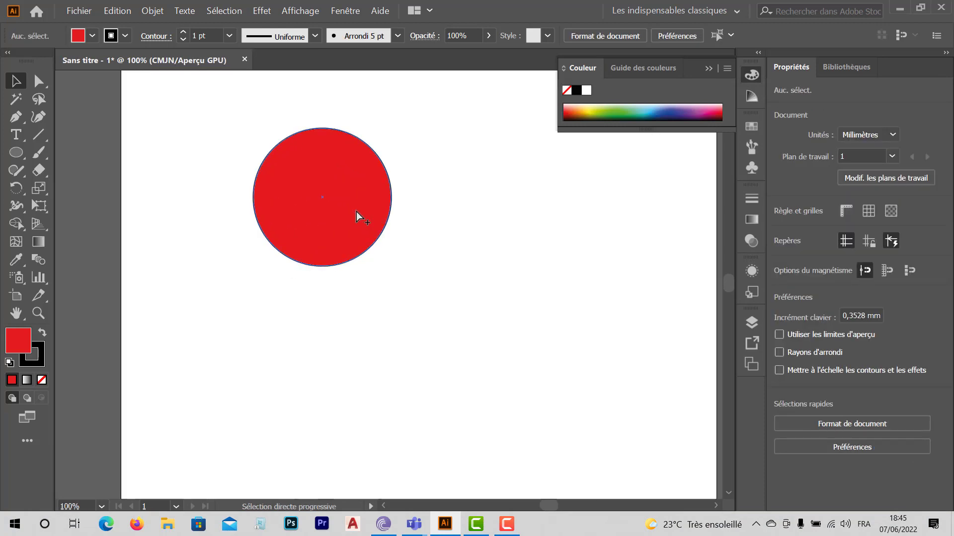
{"action": "scroll", "coordinate": [356, 214], "scroll_direction": "up", "scroll_amount": 2}
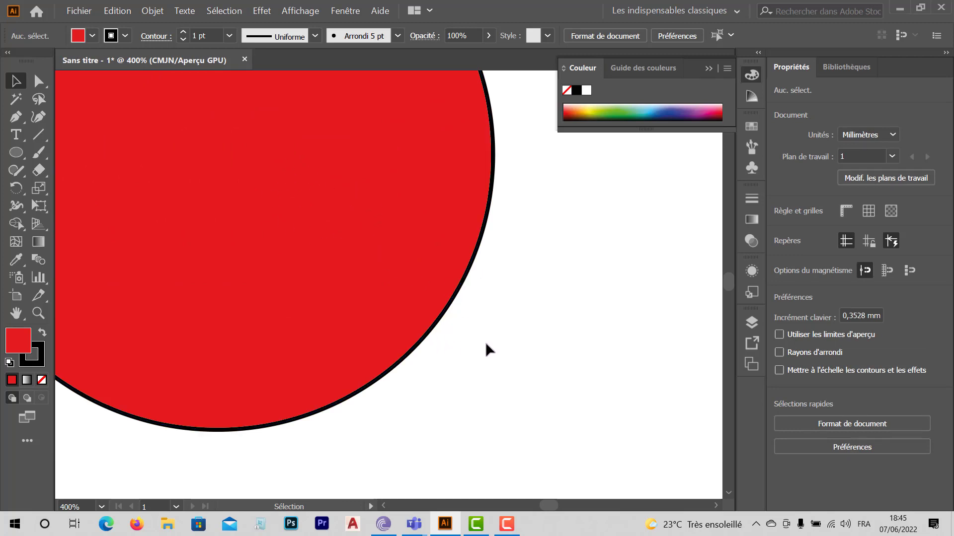
{"action": "left_click", "coordinate": [379, 304]}
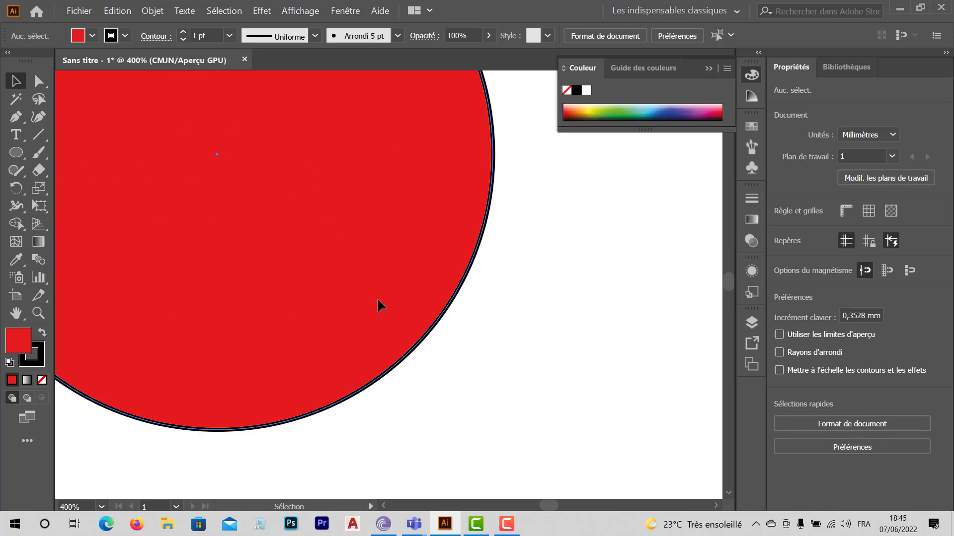
{"action": "left_click", "coordinate": [41, 365]}
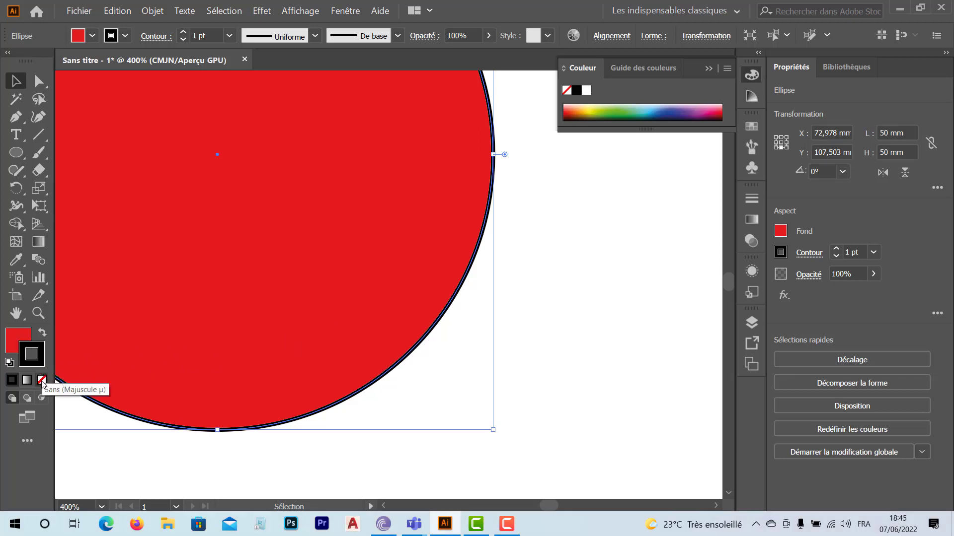
{"action": "left_click", "coordinate": [41, 380]}
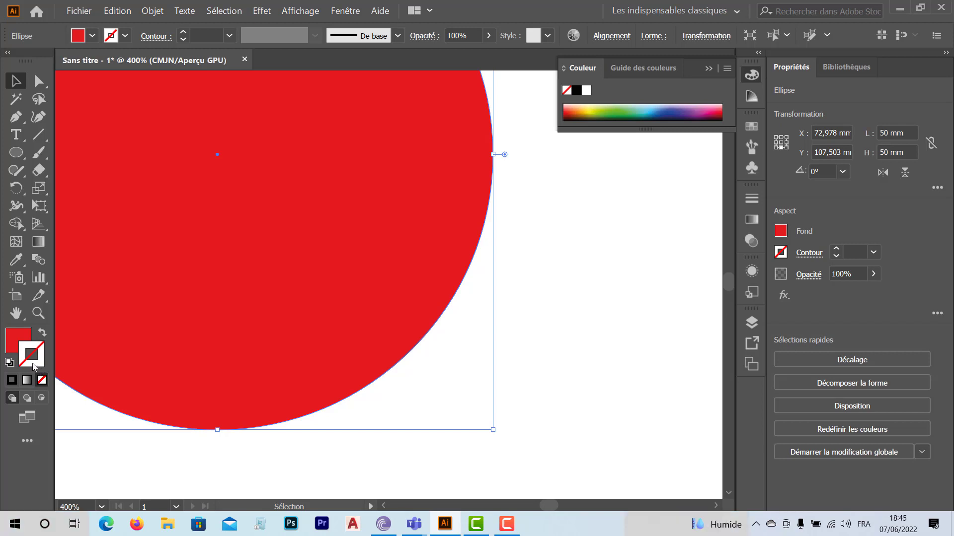
Try a blue stroke on the red circle and set the stroke back to none.
{"action": "double_click", "coordinate": [34, 366]}
{"action": "left_click", "coordinate": [633, 195]}
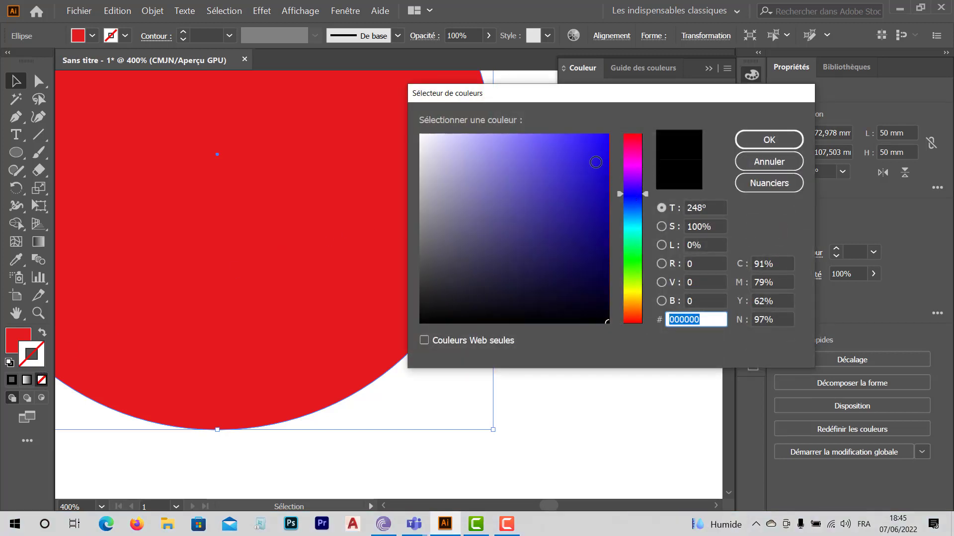
{"action": "left_click", "coordinate": [596, 162]}
{"action": "left_click", "coordinate": [750, 142]}
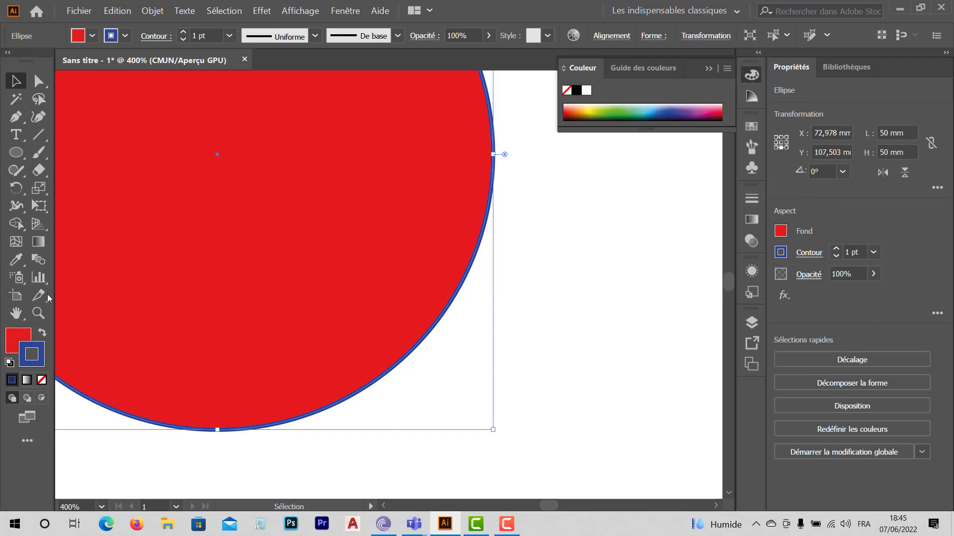
{"action": "left_click", "coordinate": [42, 381]}
{"action": "left_click", "coordinate": [513, 366]}
{"action": "scroll", "coordinate": [429, 343], "scroll_direction": "down", "scroll_amount": 5}
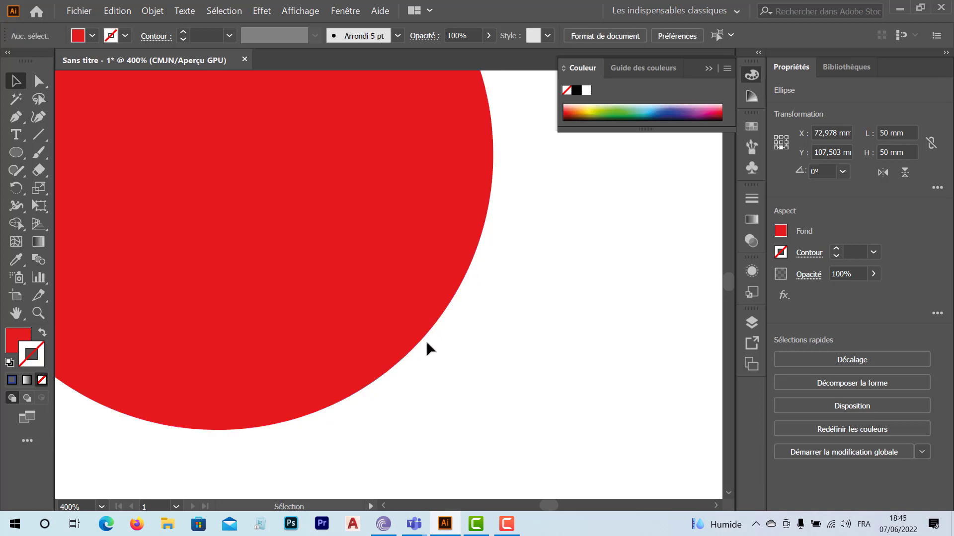
{"action": "scroll", "coordinate": [430, 346], "scroll_direction": "down", "scroll_amount": 1}
Try pasting a copy of the red circle and undo the paste.
{"action": "left_click", "coordinate": [398, 343]}
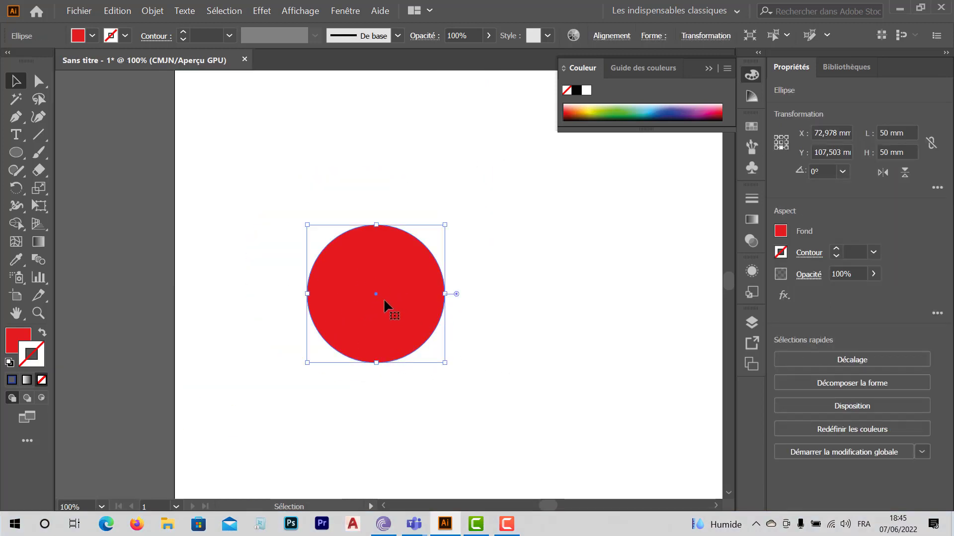
{"action": "key", "text": "a"}
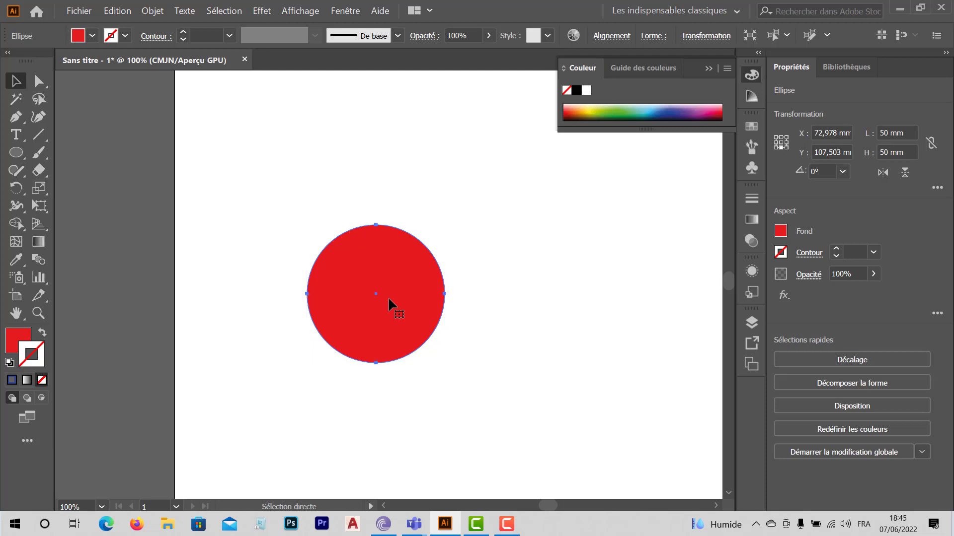
{"action": "key", "text": "ctrl+v"}
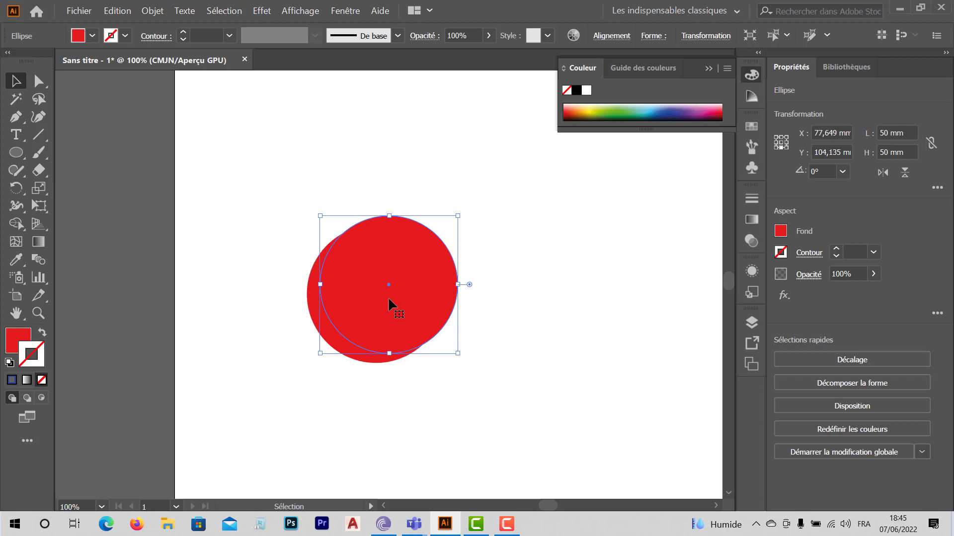
{"action": "key", "text": "ctrl+z"}
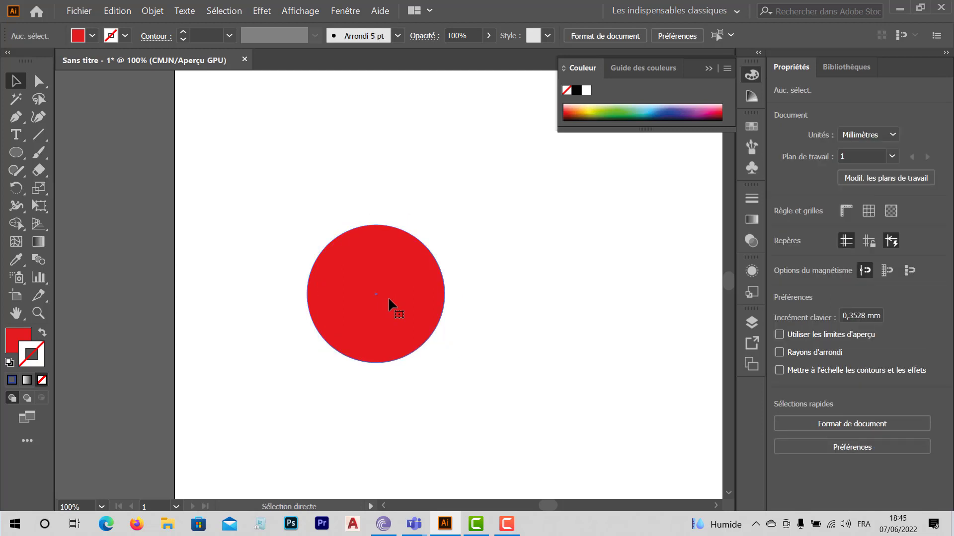
Try moving the red circle aside and undo the move.
{"action": "left_click", "coordinate": [390, 303]}
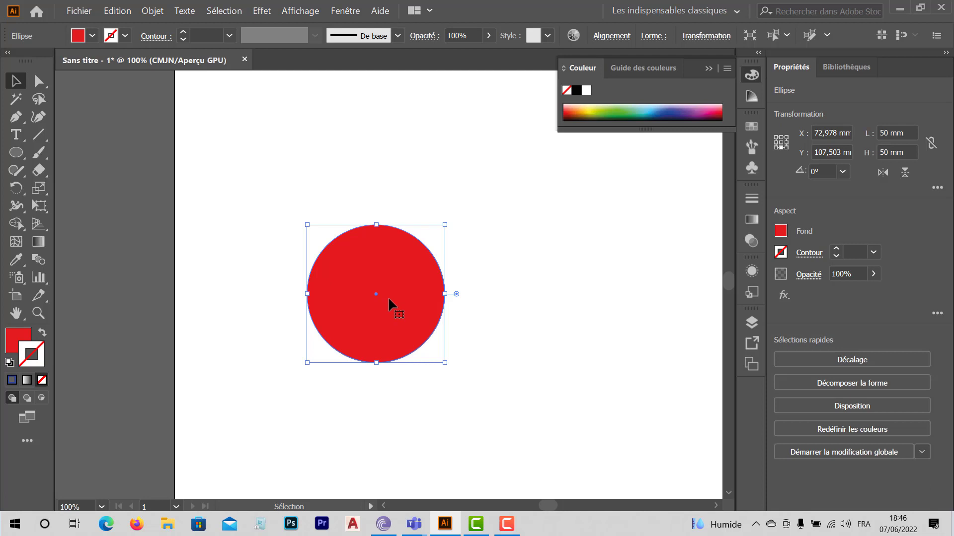
{"action": "left_click_drag", "start_coordinate": [394, 311], "coordinate": [508, 305]}
{"action": "key", "text": "ctrl+z"}
{"action": "left_click", "coordinate": [374, 404]}
{"action": "left_click", "coordinate": [368, 348]}
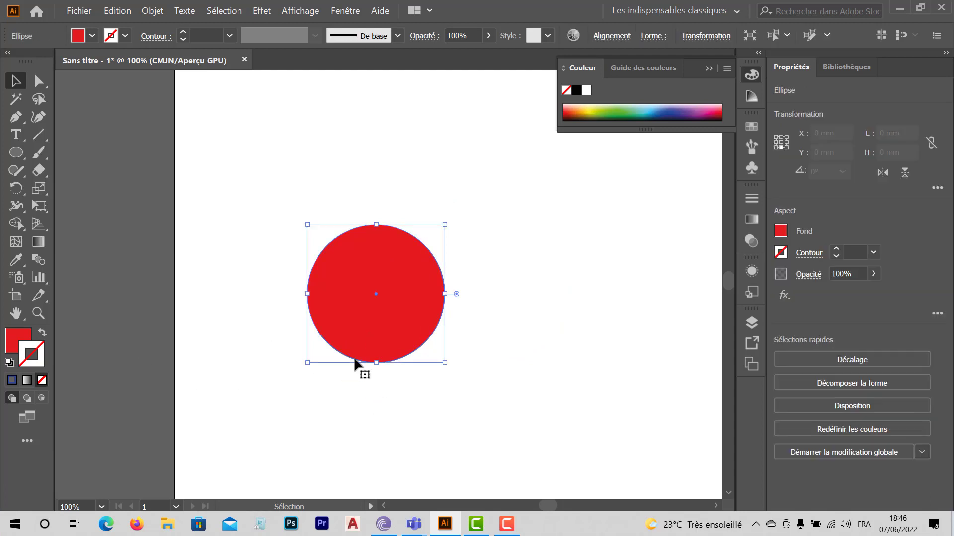
Fill the circle copy lying on top with blue 0033CC.
{"action": "left_click", "coordinate": [17, 341]}
{"action": "double_click", "coordinate": [17, 341]}
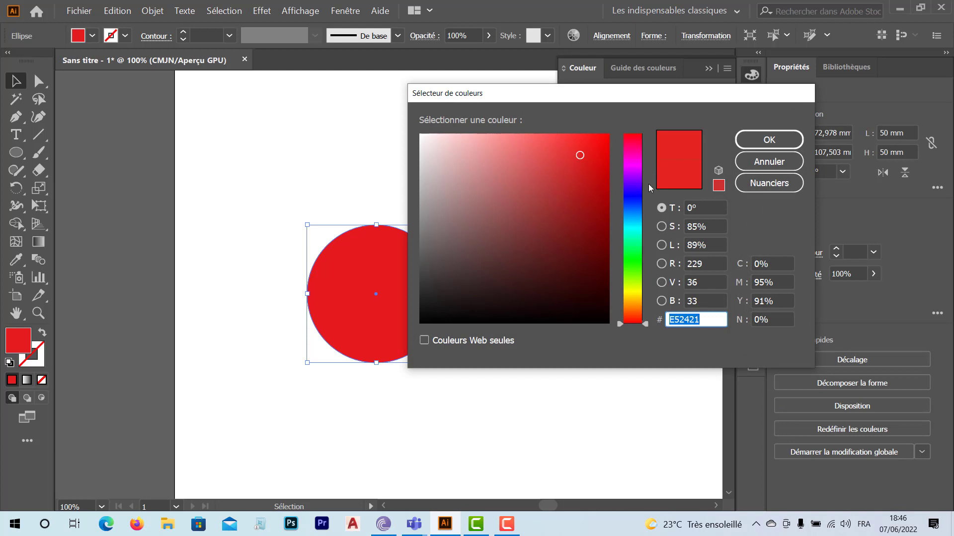
{"action": "left_click", "coordinate": [636, 205]}
{"action": "left_click", "coordinate": [719, 155]}
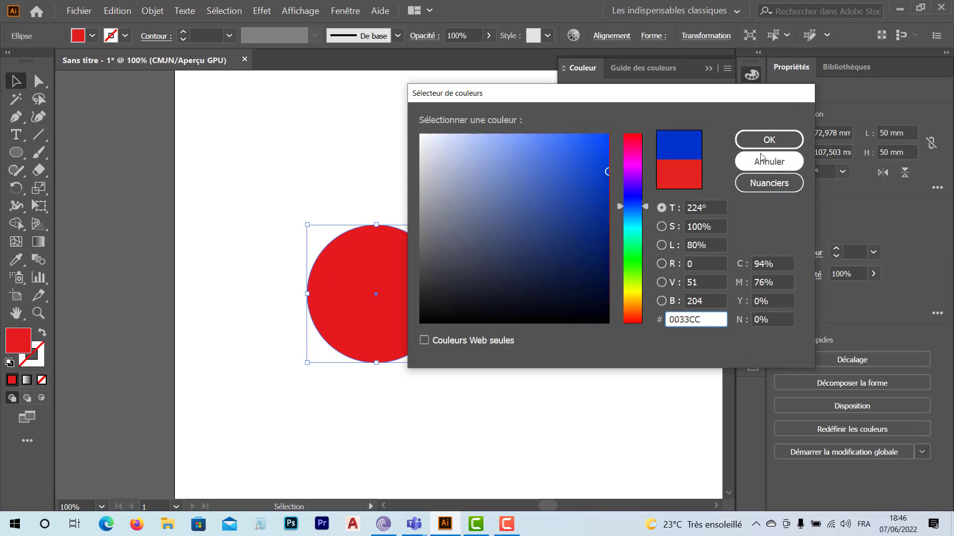
{"action": "left_click", "coordinate": [769, 139]}
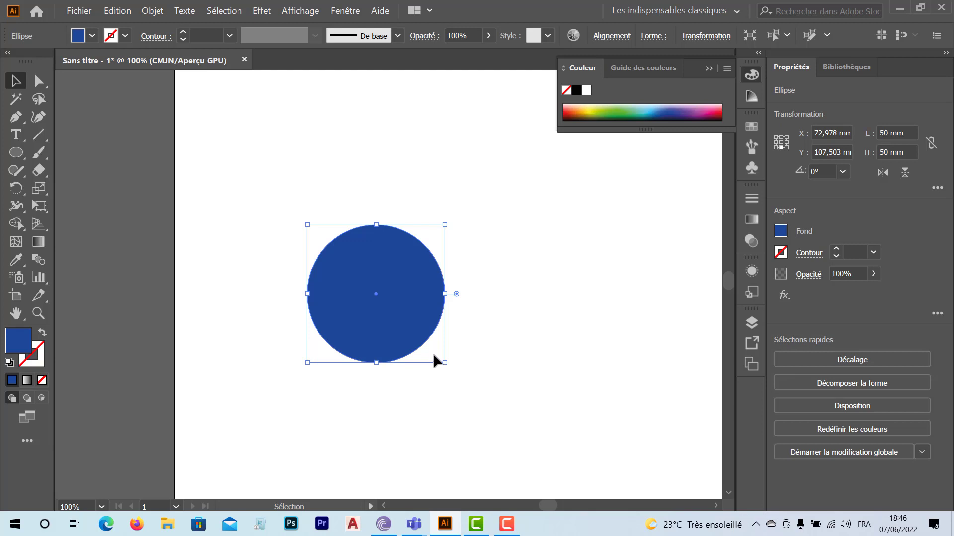
Scale the blue circle down proportionally around its centre to about 35.2 mm in diameter.
{"action": "scroll", "coordinate": [433, 354], "scroll_direction": "up", "scroll_amount": 2}
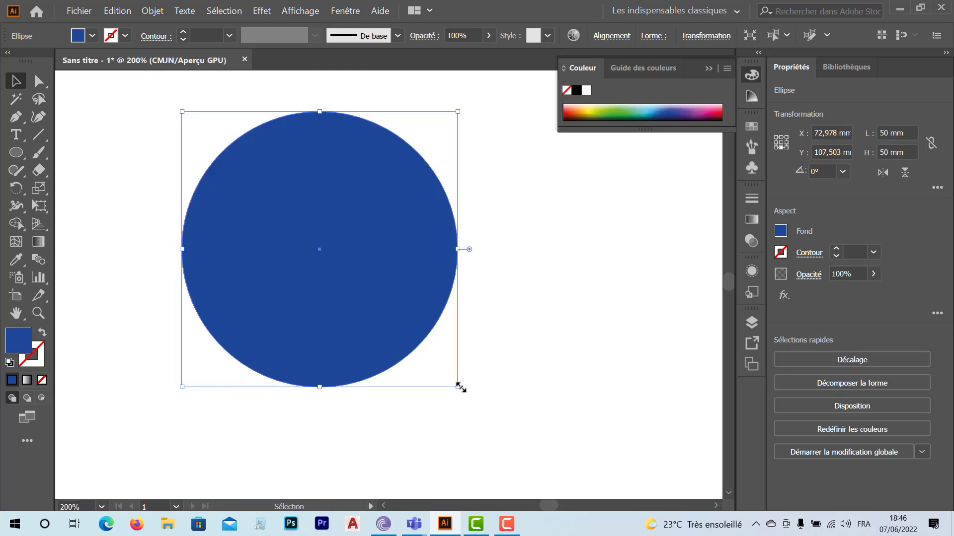
{"action": "key", "text": "shift"}
{"action": "left_click_drag", "start_coordinate": [460, 388], "coordinate": [423, 345]}
{"action": "left_click", "coordinate": [440, 374]}
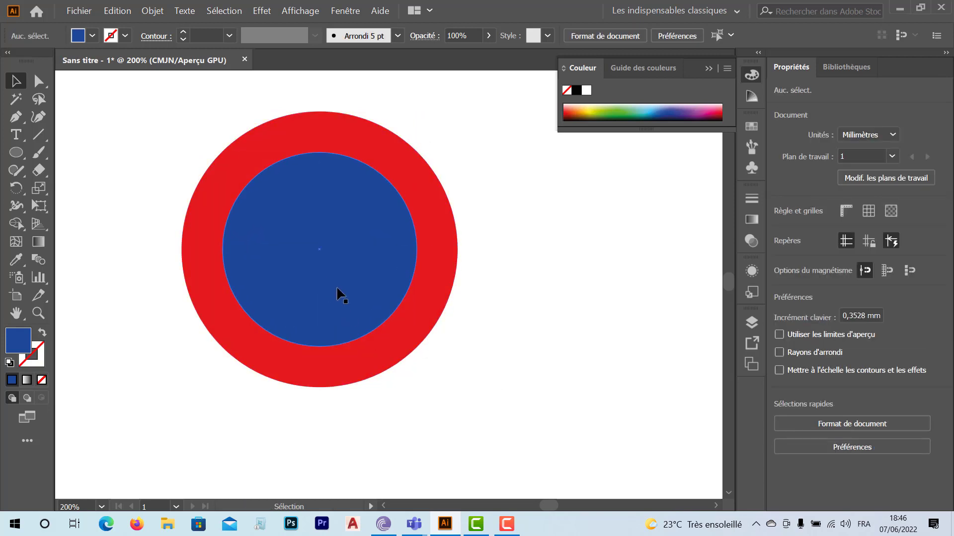
Select the blue and the red circle in turn to check each as a separate object.
{"action": "left_click", "coordinate": [343, 271]}
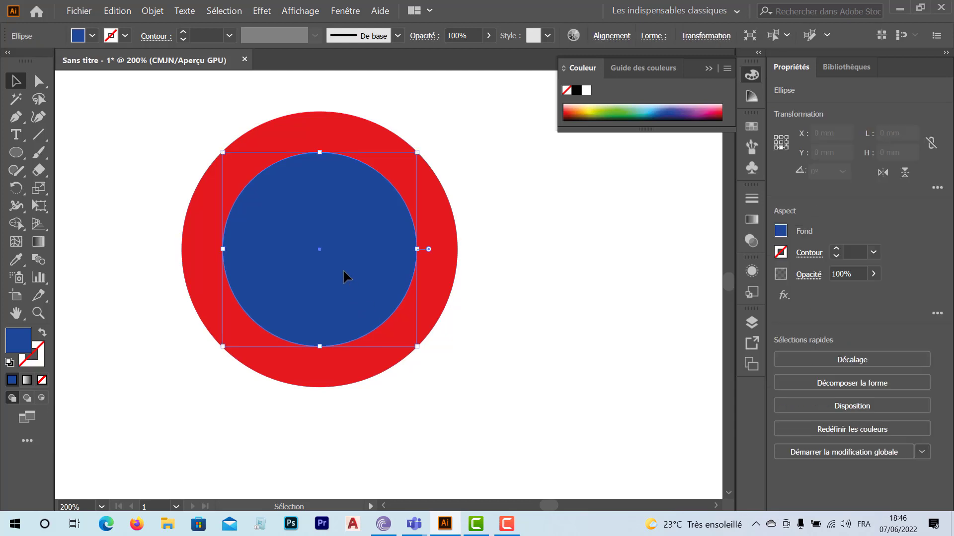
{"action": "left_click", "coordinate": [430, 314]}
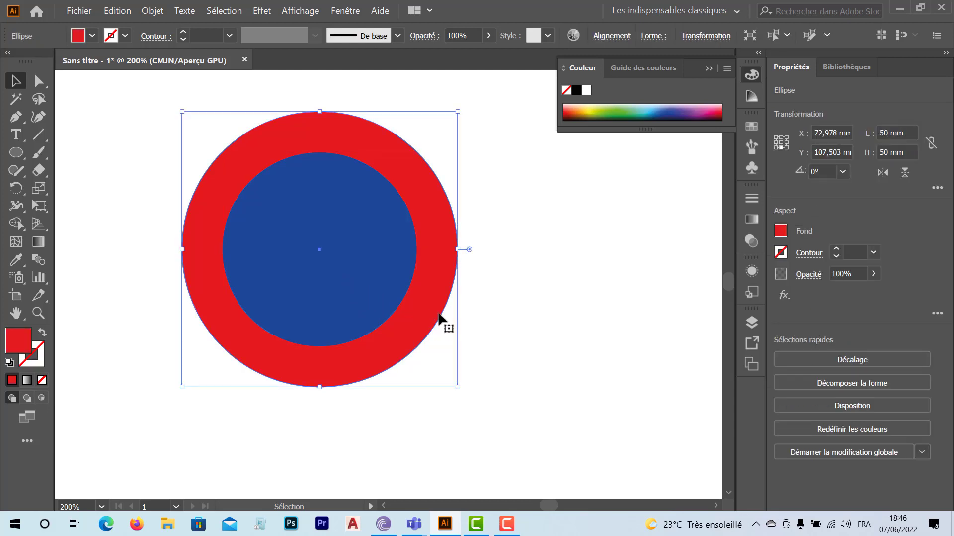
{"action": "left_click", "coordinate": [484, 320]}
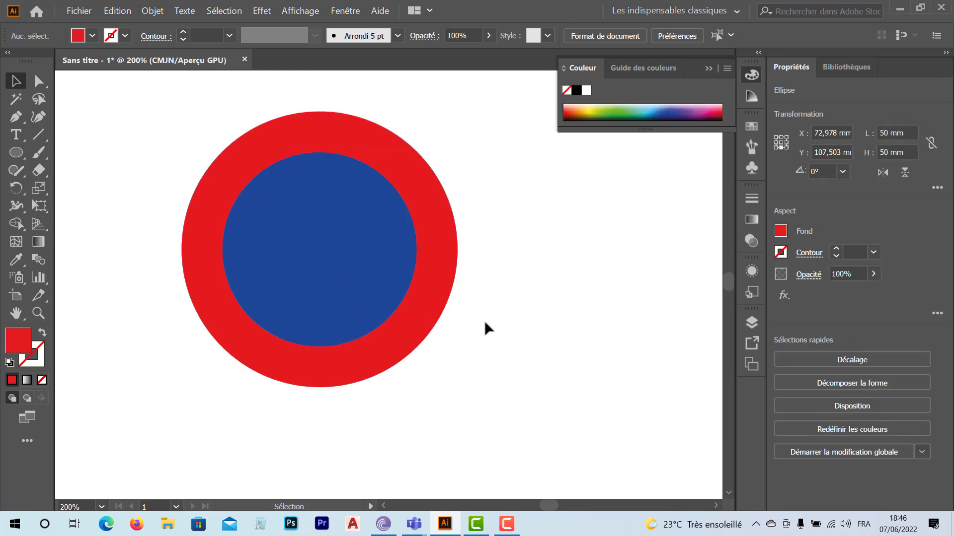
Send the blue circle to the back, behind the red circle.
{"action": "left_click", "coordinate": [324, 280]}
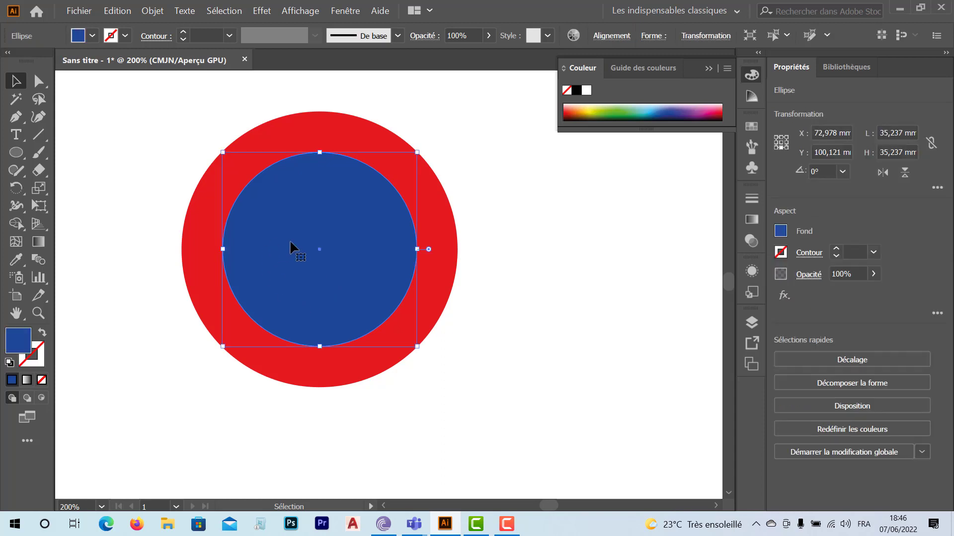
{"action": "right_click", "coordinate": [321, 265]}
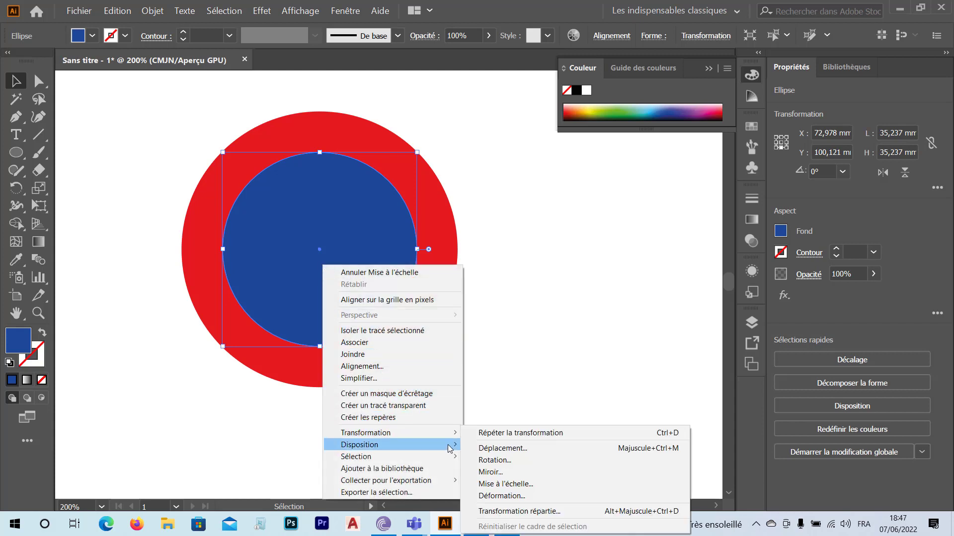
{"action": "mouse_move", "coordinate": [449, 445]}
{"action": "left_click", "coordinate": [507, 481]}
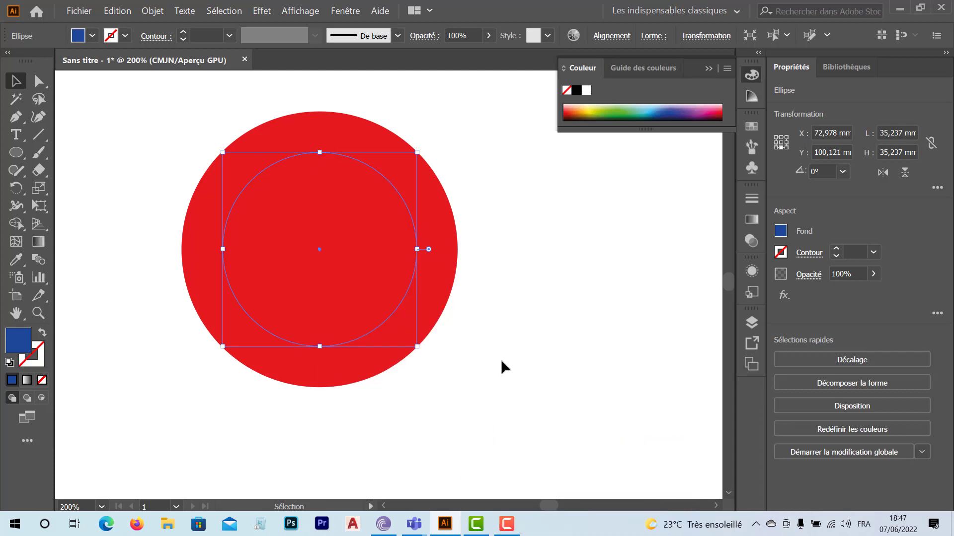
{"action": "left_click", "coordinate": [501, 361]}
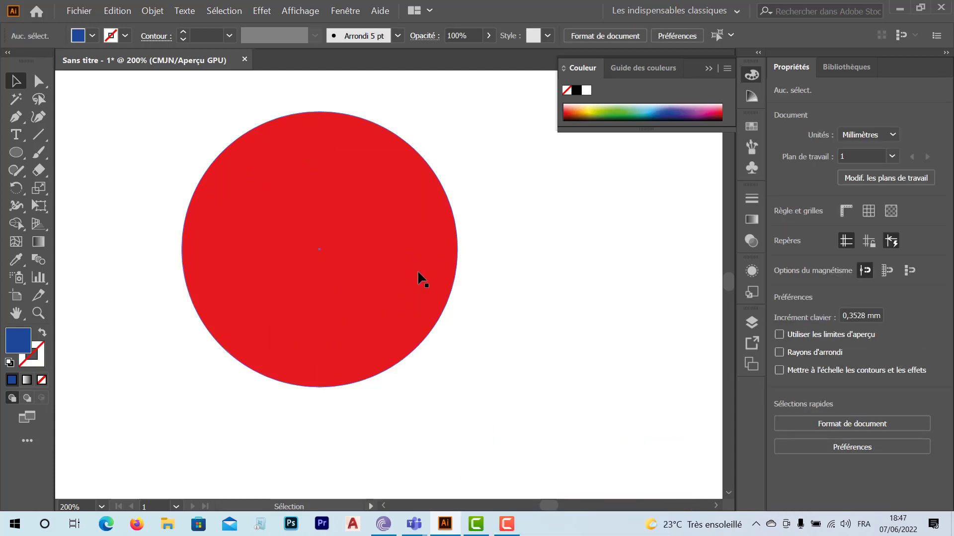
Send the red circle to the back, behind the blue circle.
{"action": "left_click", "coordinate": [412, 306]}
{"action": "right_click", "coordinate": [411, 306]}
{"action": "mouse_move", "coordinate": [489, 258]}
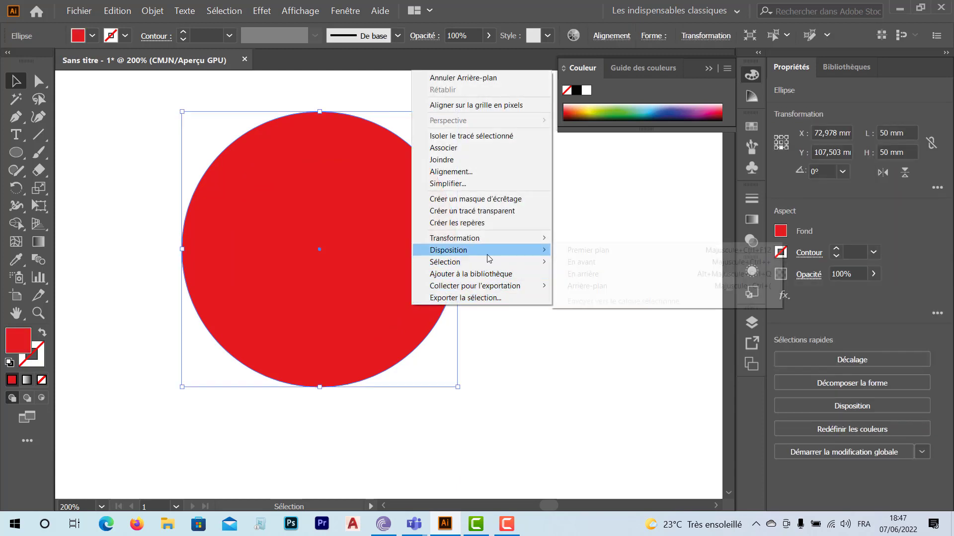
{"action": "left_click", "coordinate": [580, 287]}
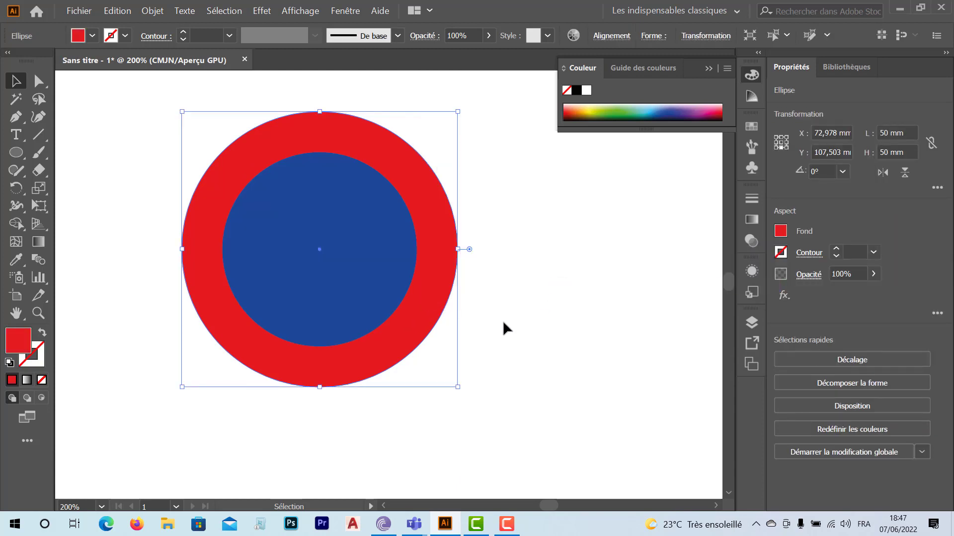
{"action": "left_click", "coordinate": [494, 332]}
Select both circles and display the Pathfinder options clear of the colour options.
{"action": "left_click_drag", "start_coordinate": [461, 383], "coordinate": [349, 318]}
{"action": "left_click_drag", "start_coordinate": [516, 391], "coordinate": [346, 265]}
{"action": "left_click", "coordinate": [564, 340]}
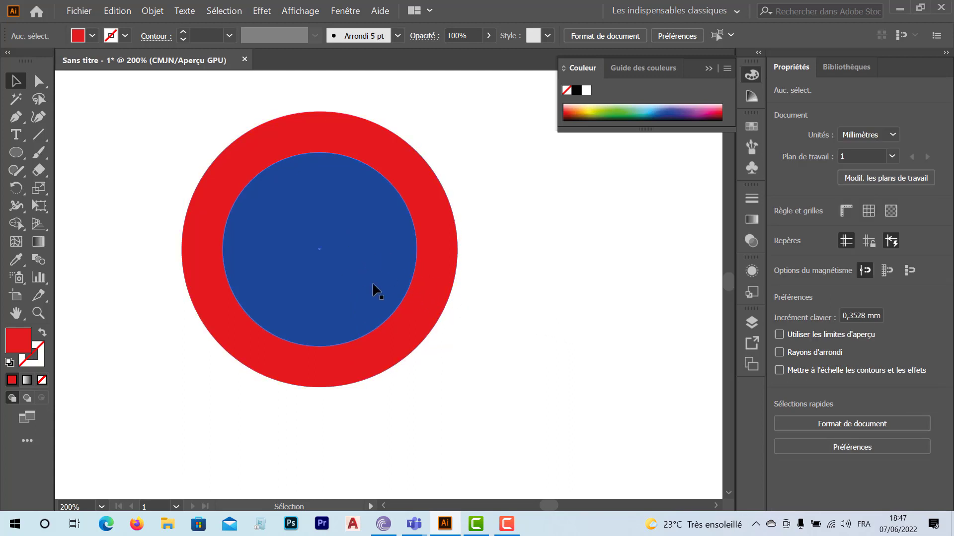
{"action": "left_click", "coordinate": [430, 290]}
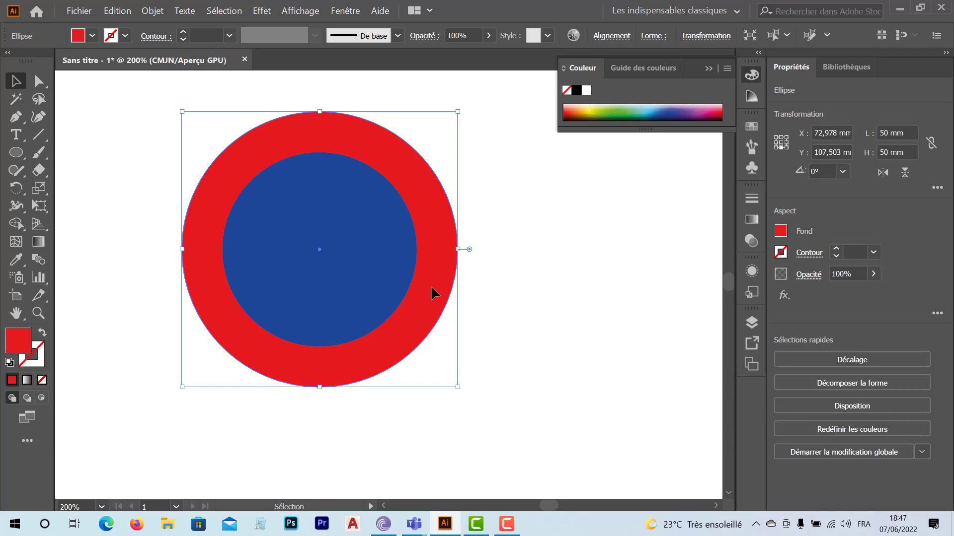
{"action": "left_click", "coordinate": [368, 273], "text": "shift"}
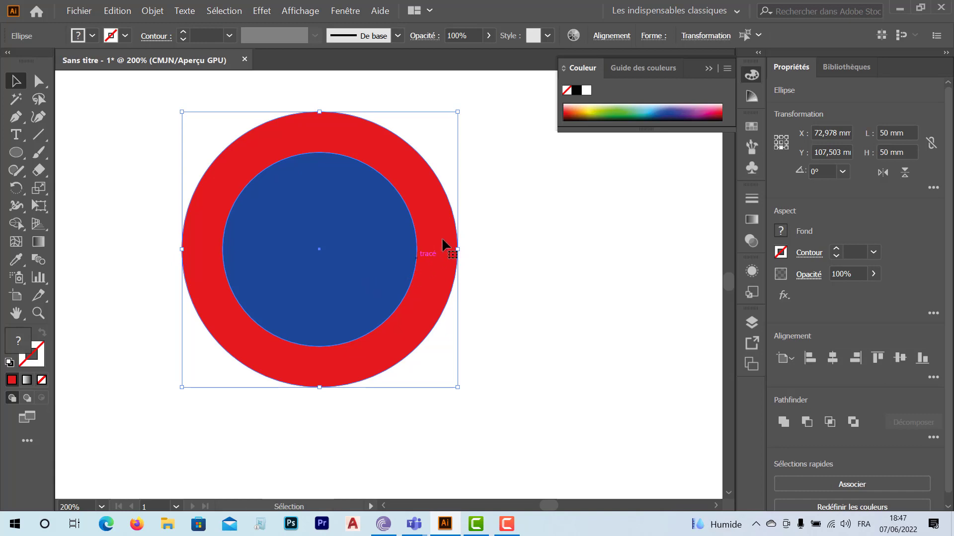
{"action": "left_click", "coordinate": [333, 12]}
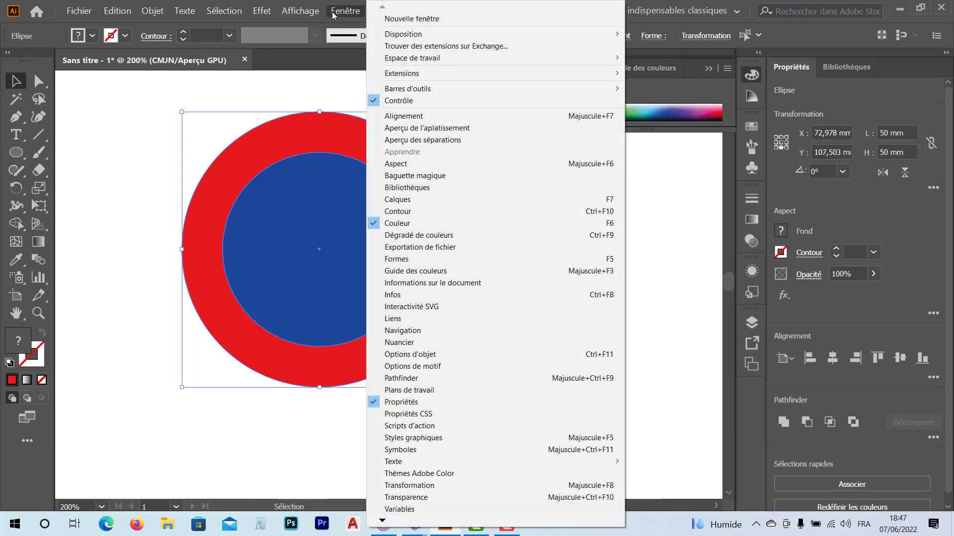
{"action": "left_click", "coordinate": [427, 380]}
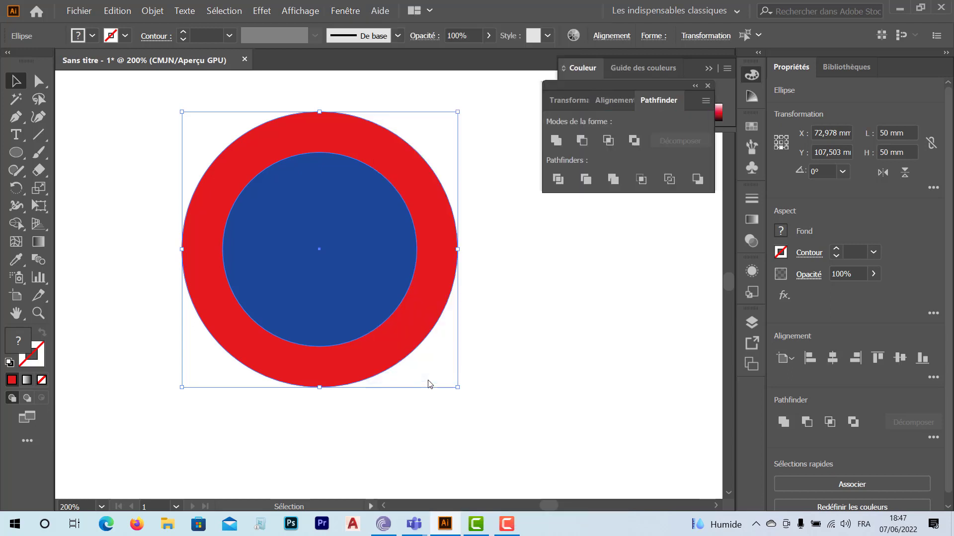
{"action": "left_click_drag", "start_coordinate": [592, 86], "coordinate": [606, 189]}
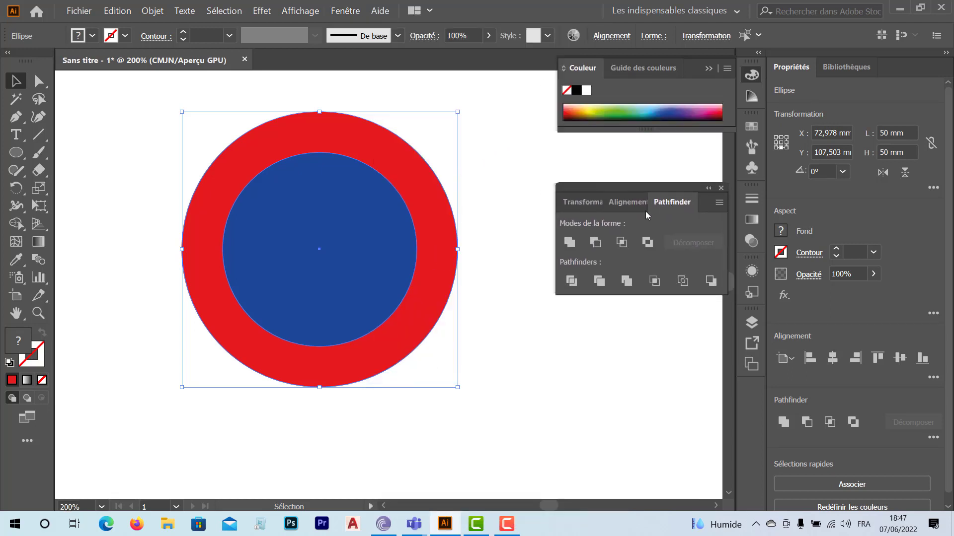
Draw a red square about 7 mm wide beside the circles and an overlapping rectangle about 6.6 × 7.8 mm at its lower-right corner.
{"action": "left_click_drag", "start_coordinate": [392, 323], "coordinate": [193, 301]}
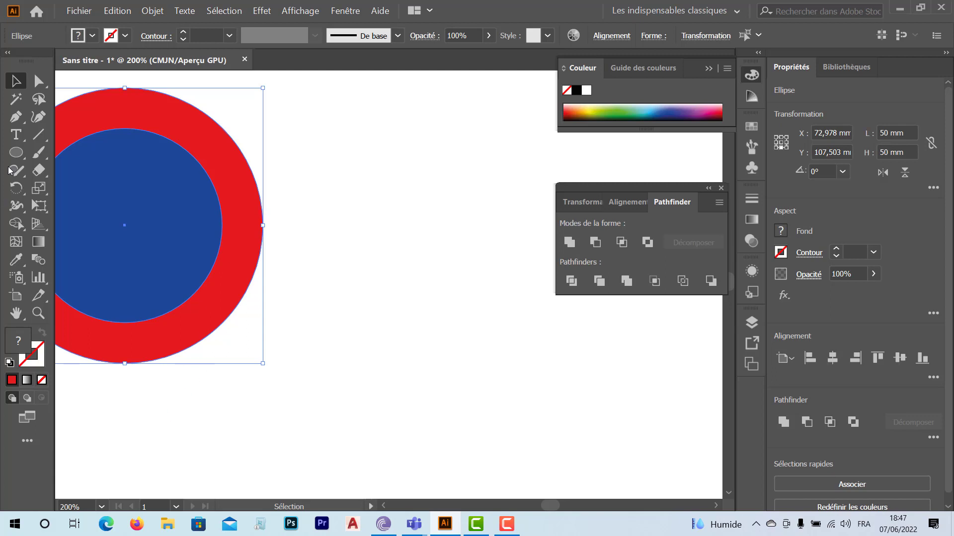
{"action": "left_click_drag", "start_coordinate": [20, 154], "coordinate": [49, 153]}
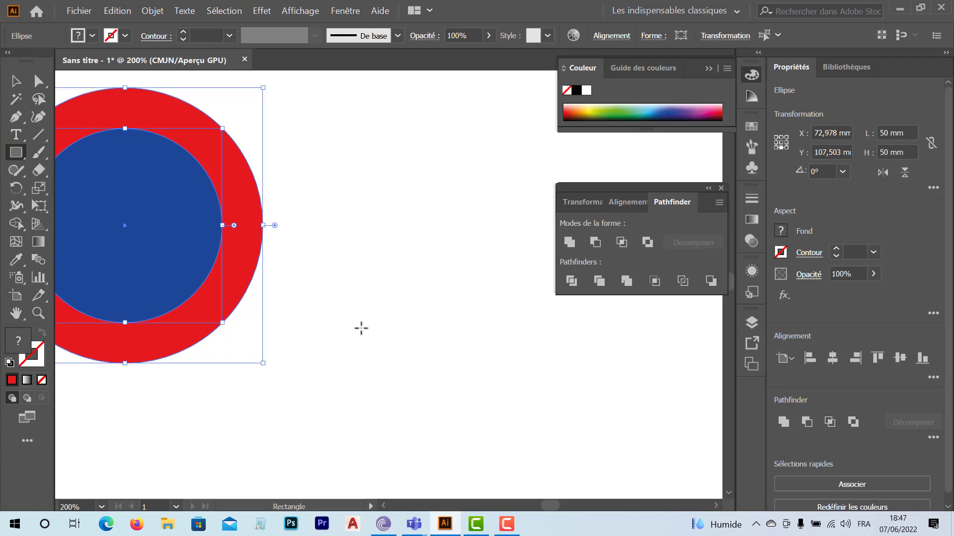
{"action": "mouse_move", "coordinate": [360, 327]}
{"action": "left_mouse_down"}
{"action": "mouse_move", "coordinate": [399, 366]}
{"action": "mouse_move", "coordinate": [379, 389]}
{"action": "mouse_move", "coordinate": [415, 347]}
{"action": "left_mouse_up"}
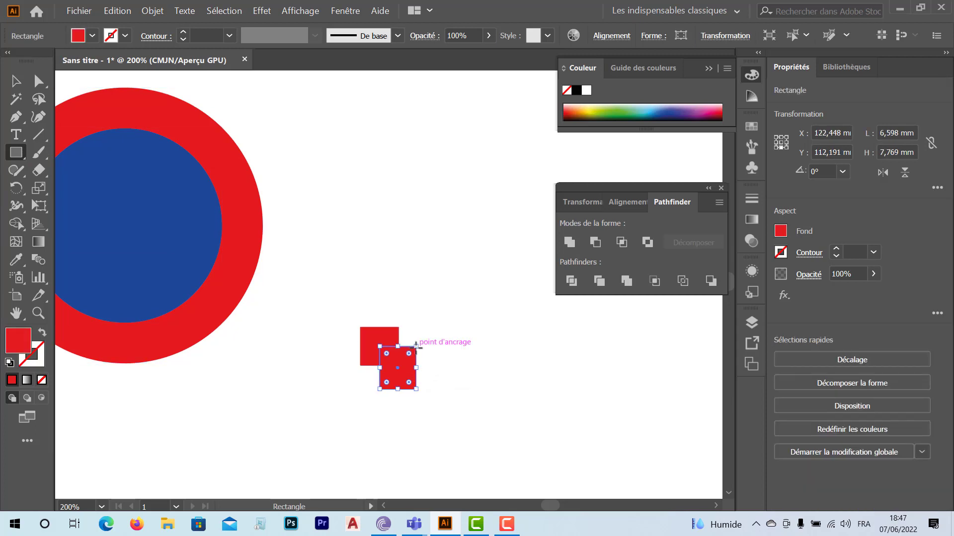
Fill the front rectangle with the blue sampled from the inner circle.
{"action": "key", "text": "v"}
{"action": "key", "text": "i"}
{"action": "left_click", "coordinate": [147, 225]}
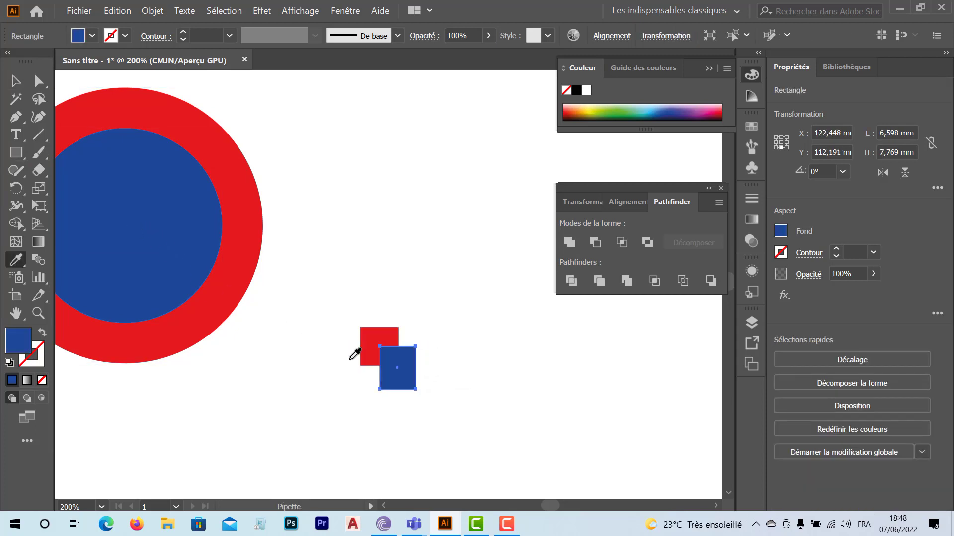
{"action": "key", "text": "v"}
{"action": "left_click", "coordinate": [428, 406]}
Duplicate the red-and-blue pair twice in a row and add a red square copy behind the lower-right corner of the third blue rectangle.
{"action": "left_click_drag", "start_coordinate": [426, 321], "coordinate": [473, 379]}
{"action": "key", "text": "space"}
{"action": "left_click", "coordinate": [393, 378]}
{"action": "left_click", "coordinate": [400, 442]}
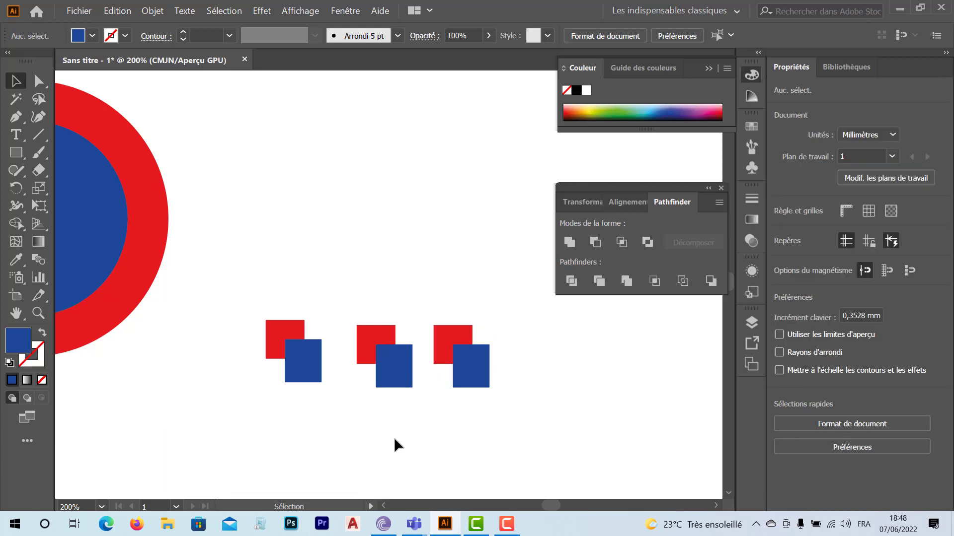
{"action": "left_click_drag", "start_coordinate": [445, 342], "coordinate": [486, 394]}
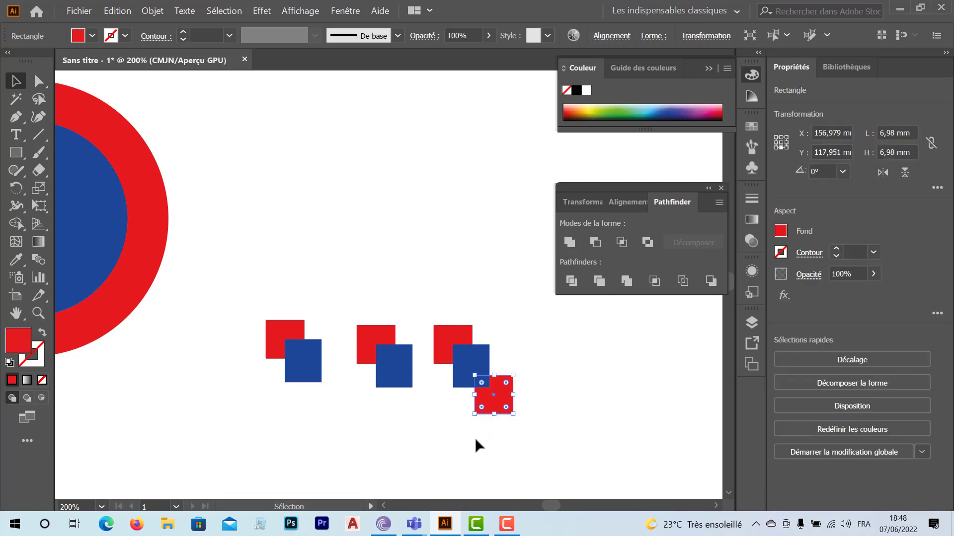
{"action": "left_click", "coordinate": [458, 439]}
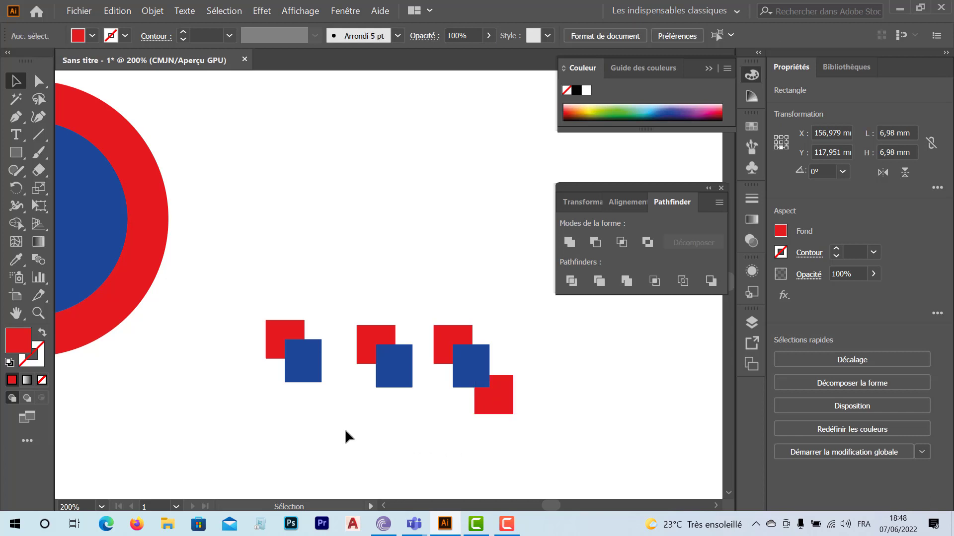
Unite the first red-and-blue pair into a single shape with Pathfinder.
{"action": "left_click", "coordinate": [294, 366]}
{"action": "left_click", "coordinate": [259, 384]}
{"action": "left_click_drag", "start_coordinate": [240, 308], "coordinate": [329, 388]}
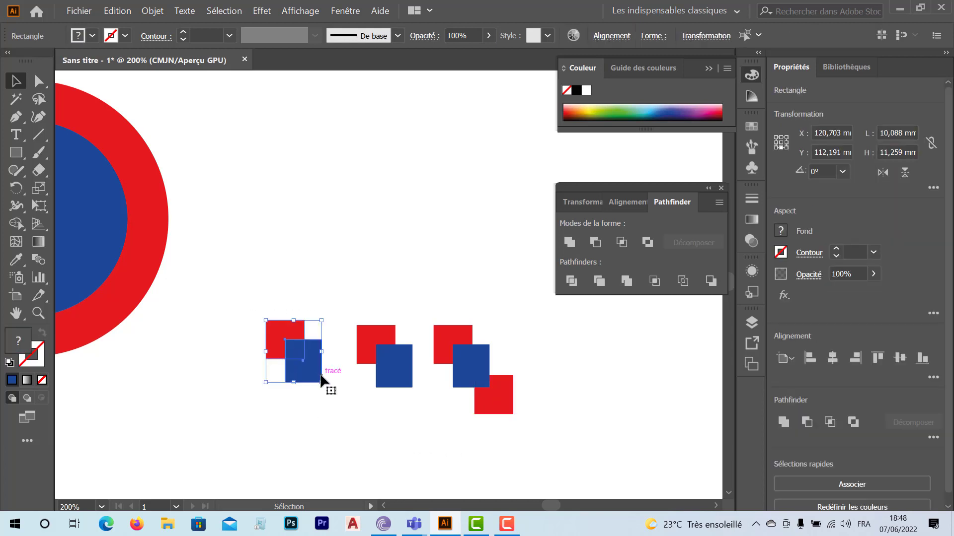
{"action": "left_click", "coordinate": [570, 243]}
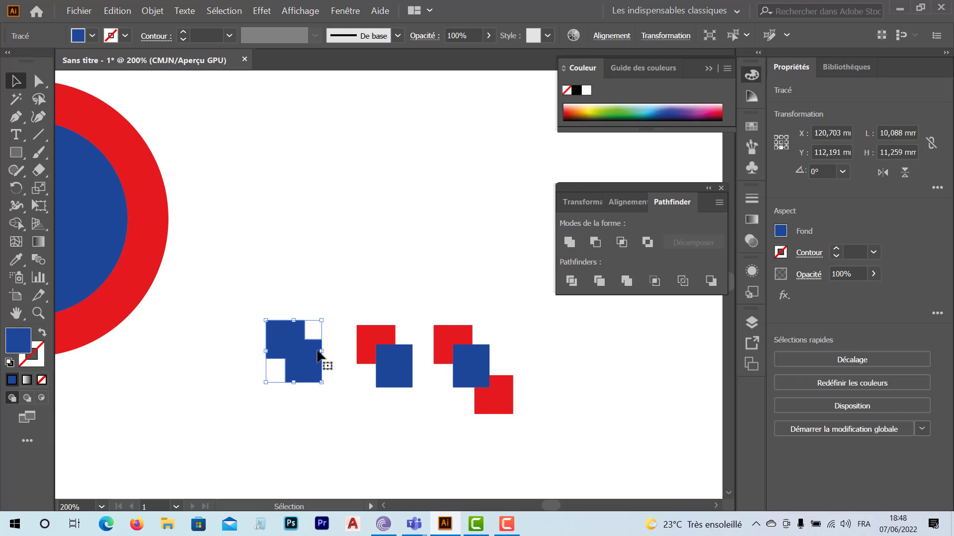
{"action": "left_click", "coordinate": [358, 415]}
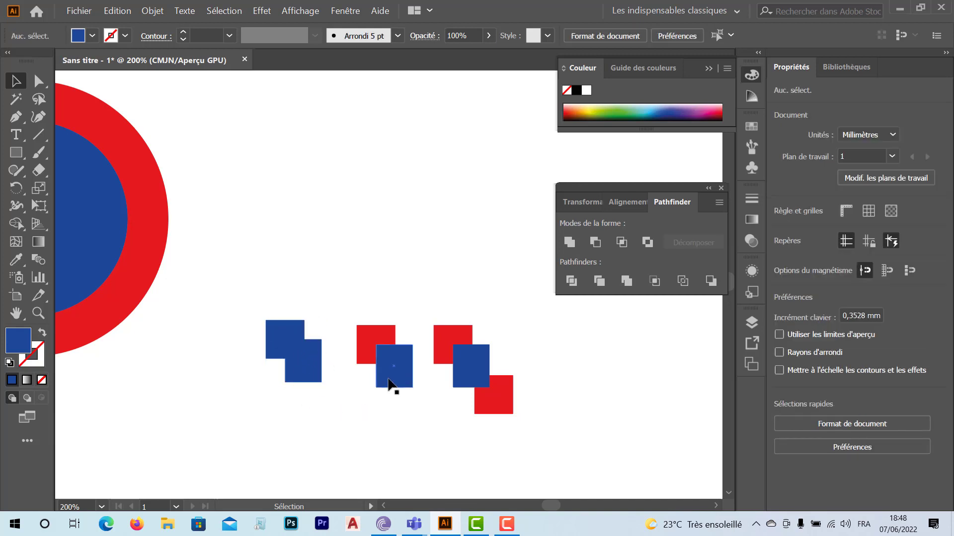
Subtract the front blue rectangle from the red square in the second pair with Pathfinder.
{"action": "left_click_drag", "start_coordinate": [359, 303], "coordinate": [406, 372]}
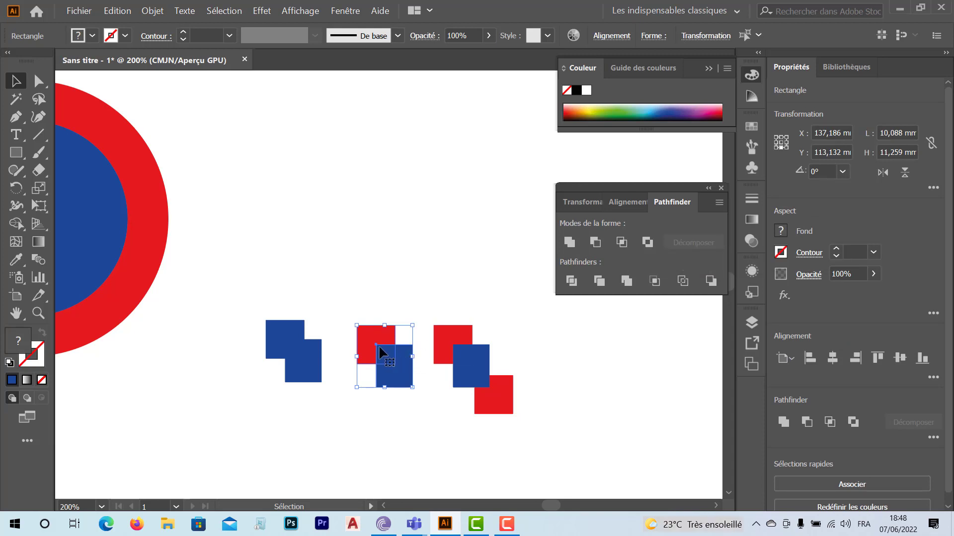
{"action": "left_click", "coordinate": [596, 244]}
{"action": "left_click", "coordinate": [390, 419]}
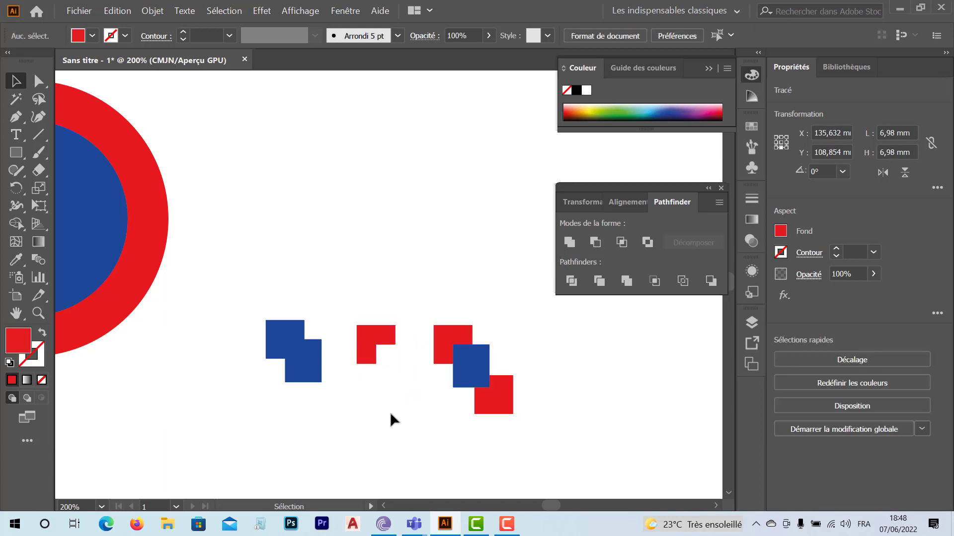
Try to intersect the third group's two red squares and blue rectangle with Pathfinder.
{"action": "left_click_drag", "start_coordinate": [518, 322], "coordinate": [436, 415]}
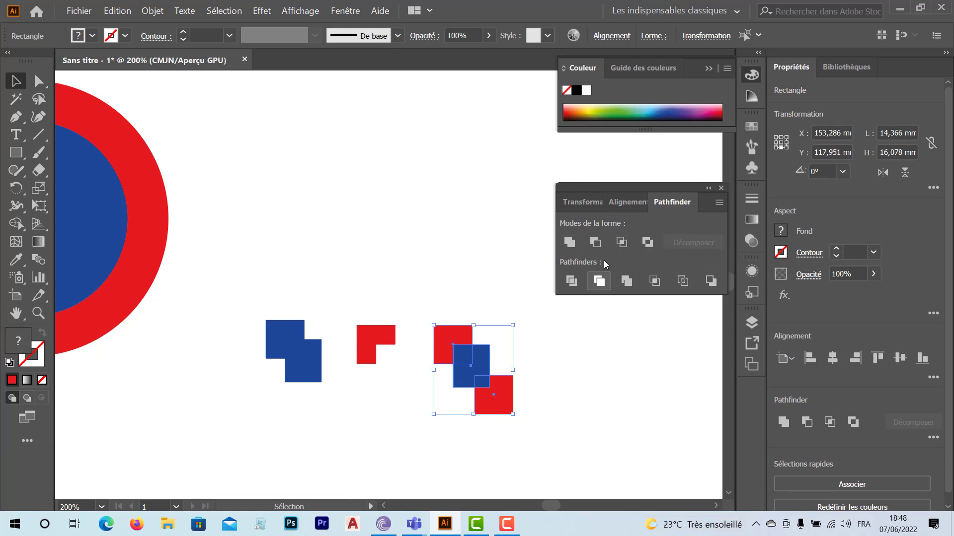
{"action": "left_click", "coordinate": [620, 242]}
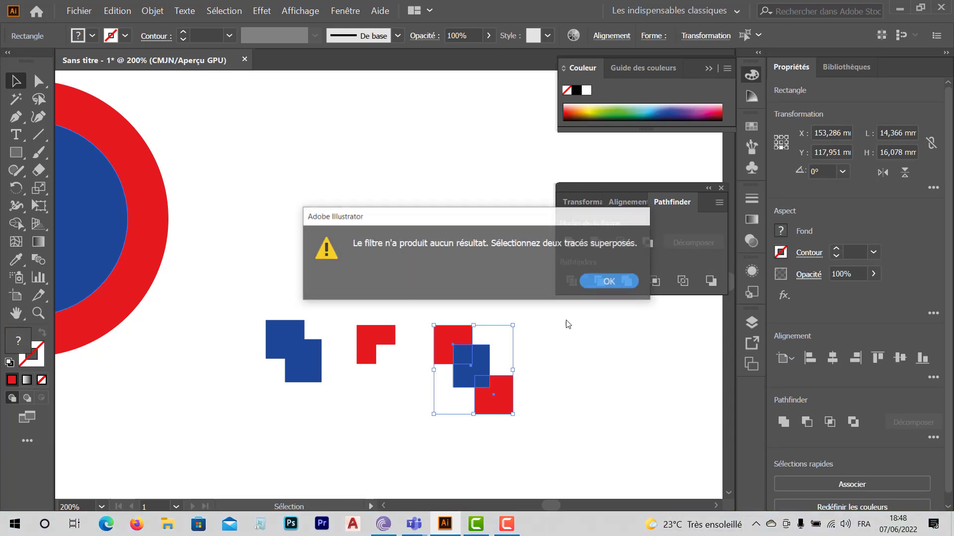
{"action": "left_click", "coordinate": [600, 286]}
{"action": "left_click", "coordinate": [547, 354]}
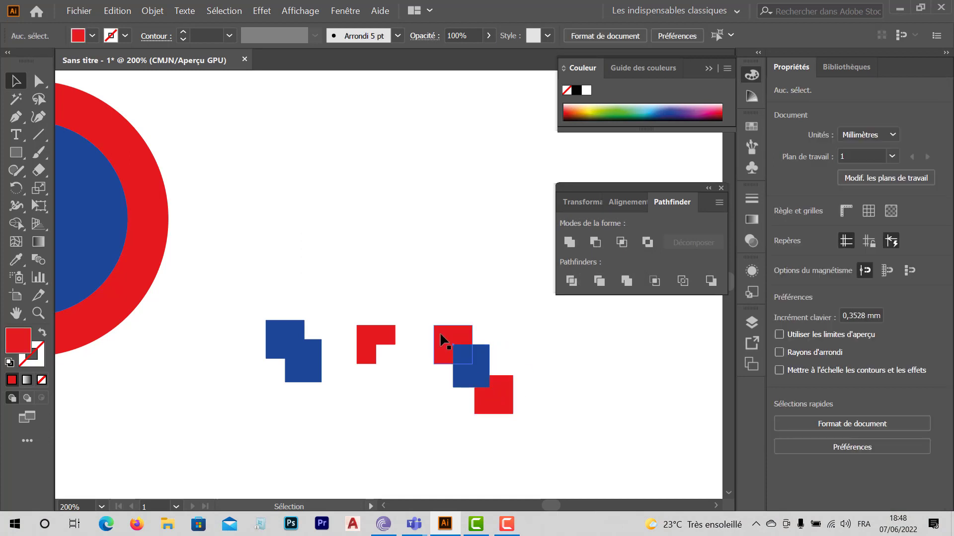
Bring both red squares of the third group to the front of the blue rectangle.
{"action": "left_click", "coordinate": [441, 335]}
{"action": "left_click", "coordinate": [500, 394]}
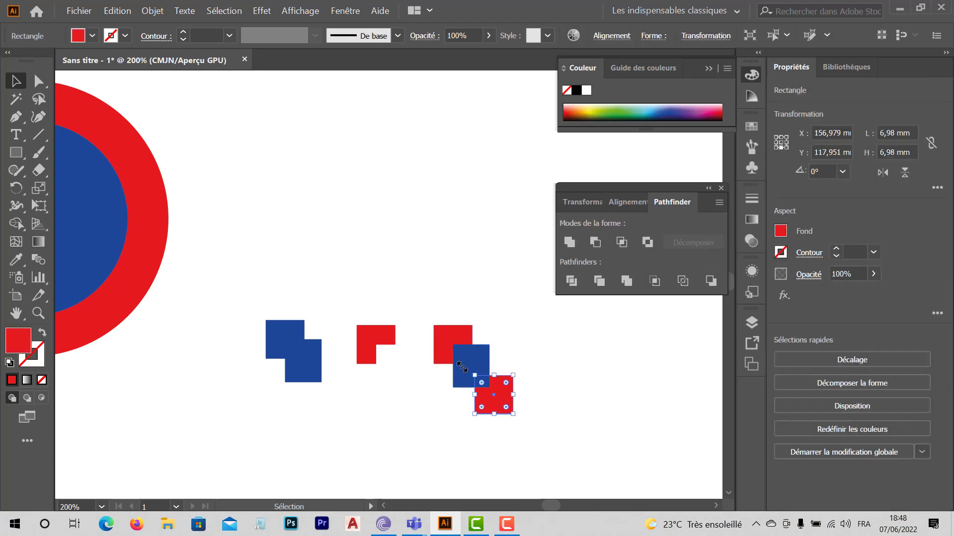
{"action": "left_click", "coordinate": [445, 339]}
{"action": "left_click", "coordinate": [496, 395], "text": "shift"}
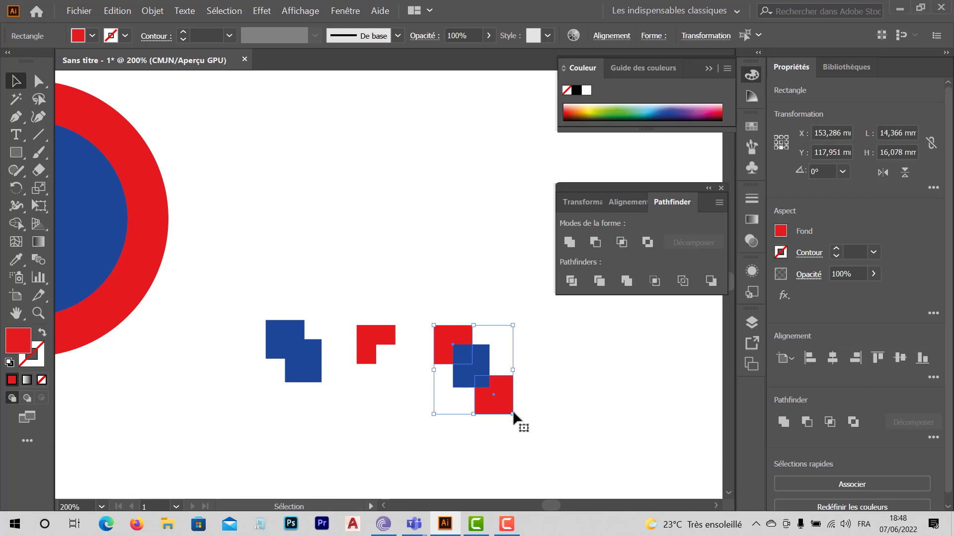
{"action": "right_click", "coordinate": [508, 409]}
{"action": "mouse_move", "coordinate": [620, 358]}
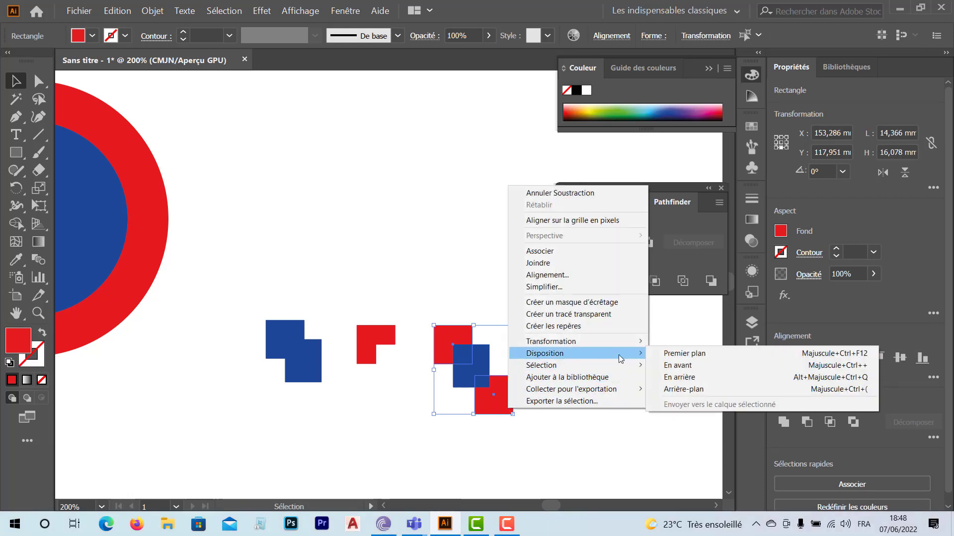
{"action": "left_click", "coordinate": [668, 354]}
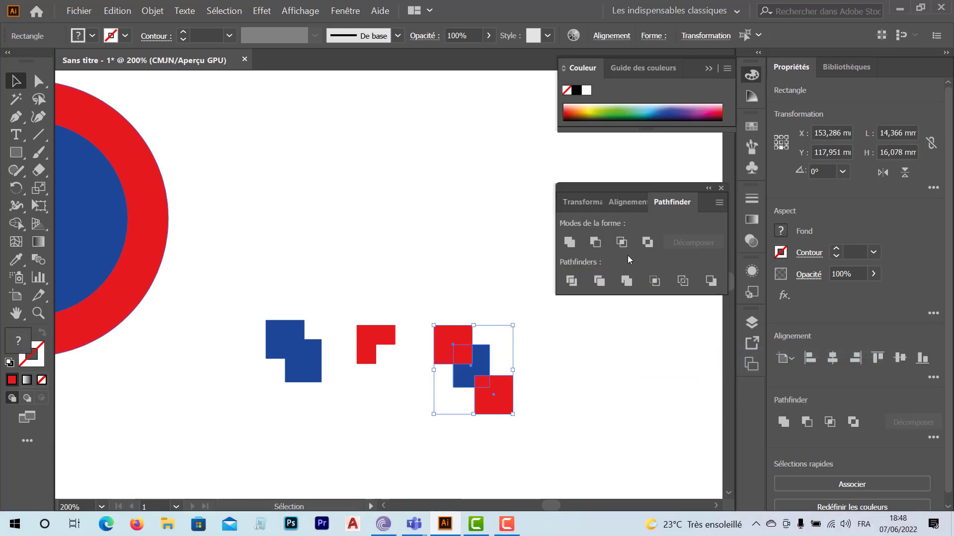
Retry the Pathfinder intersection on the rearranged third group with the red squares in front.
{"action": "left_click", "coordinate": [621, 242]}
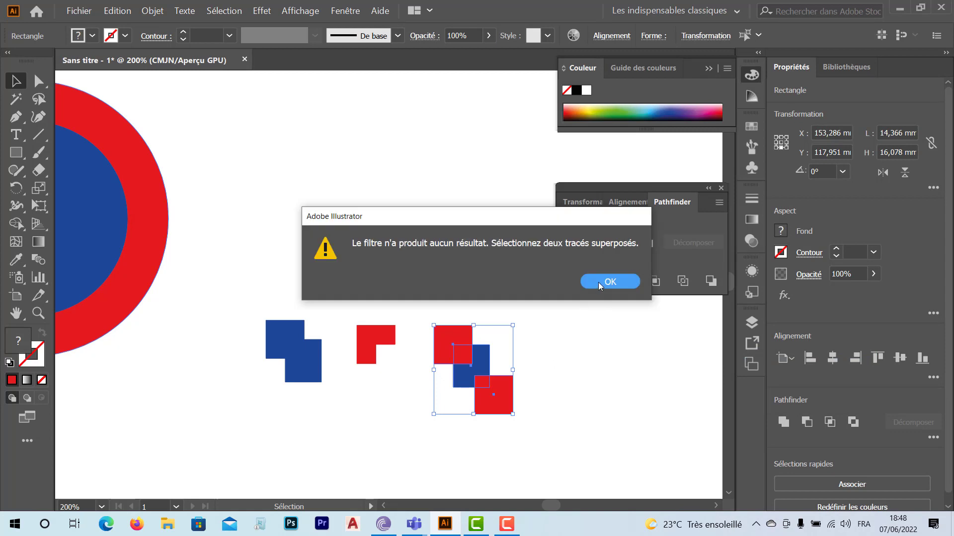
{"action": "left_click", "coordinate": [598, 283]}
{"action": "left_click", "coordinate": [547, 365]}
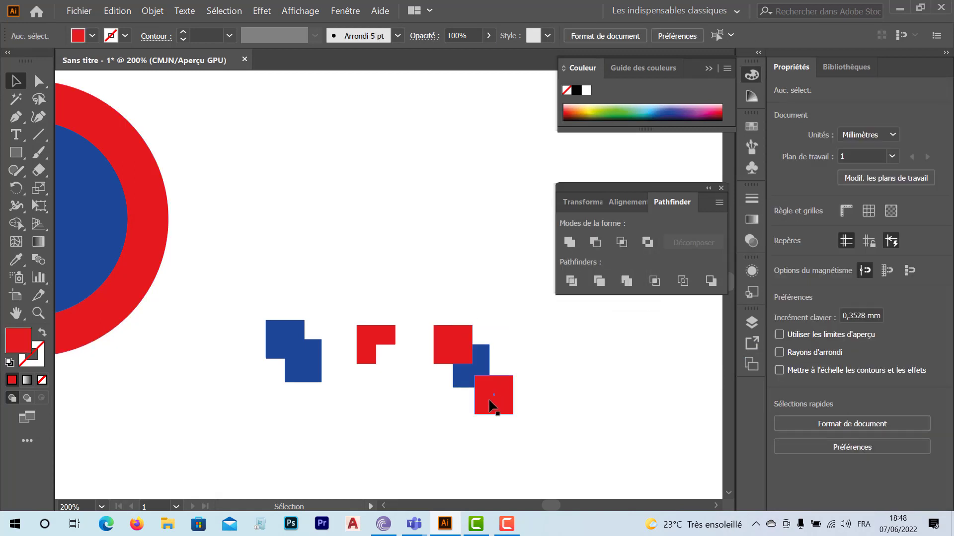
Subtract the inner blue circle from the large red circle with Pathfinder to make a ring.
{"action": "left_click_drag", "start_coordinate": [402, 373], "coordinate": [428, 359]}
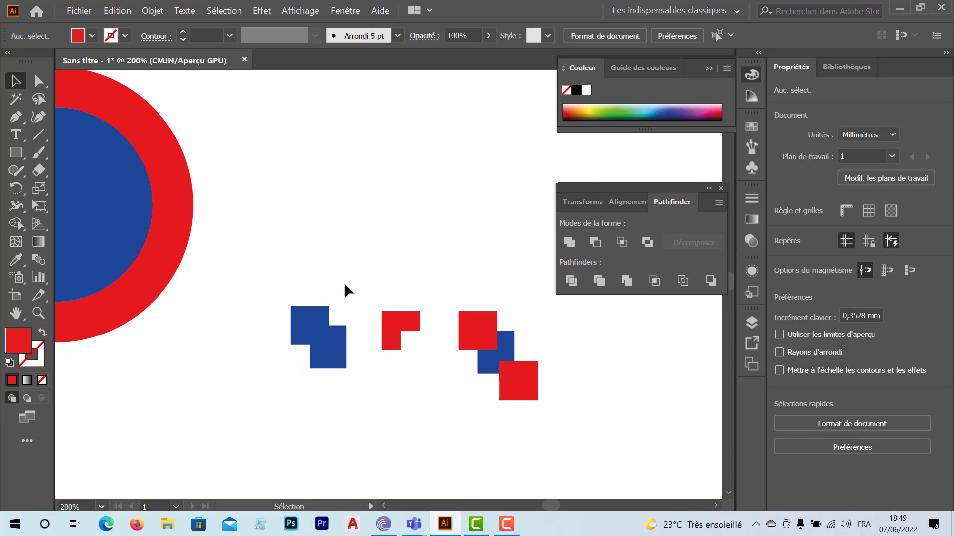
{"action": "left_click_drag", "start_coordinate": [296, 254], "coordinate": [523, 404]}
{"action": "scroll", "coordinate": [437, 397], "scroll_direction": "down", "scroll_amount": 2}
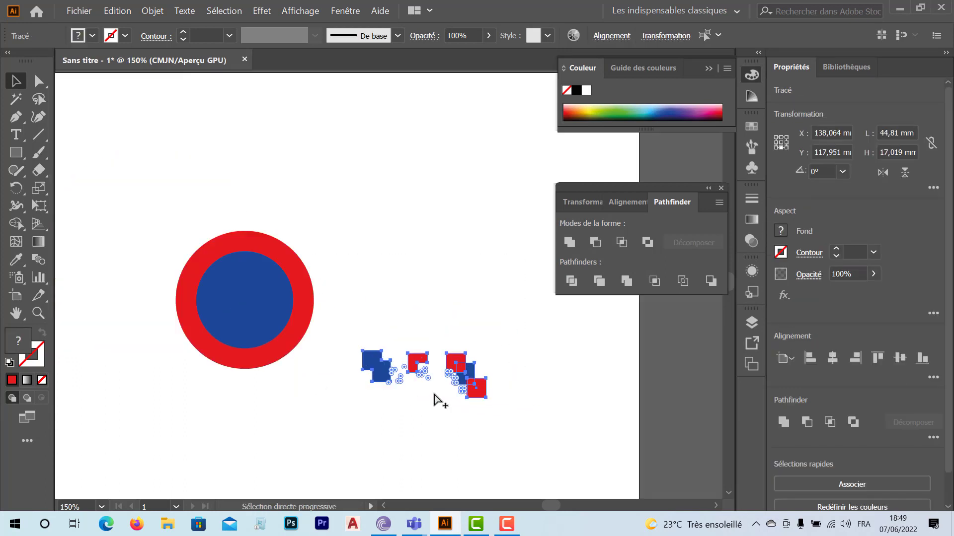
{"action": "left_click_drag", "start_coordinate": [177, 219], "coordinate": [254, 343]}
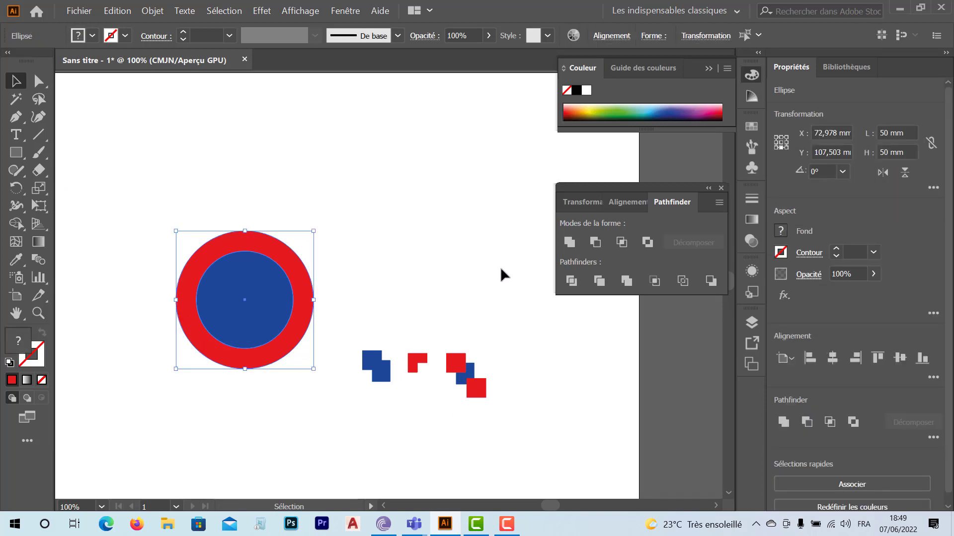
{"action": "left_click", "coordinate": [595, 243]}
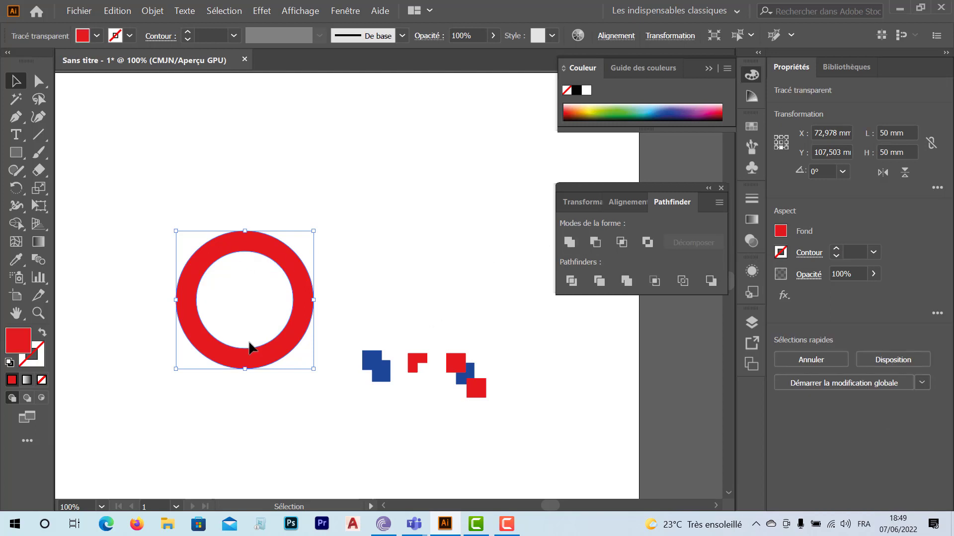
{"action": "left_click", "coordinate": [366, 260]}
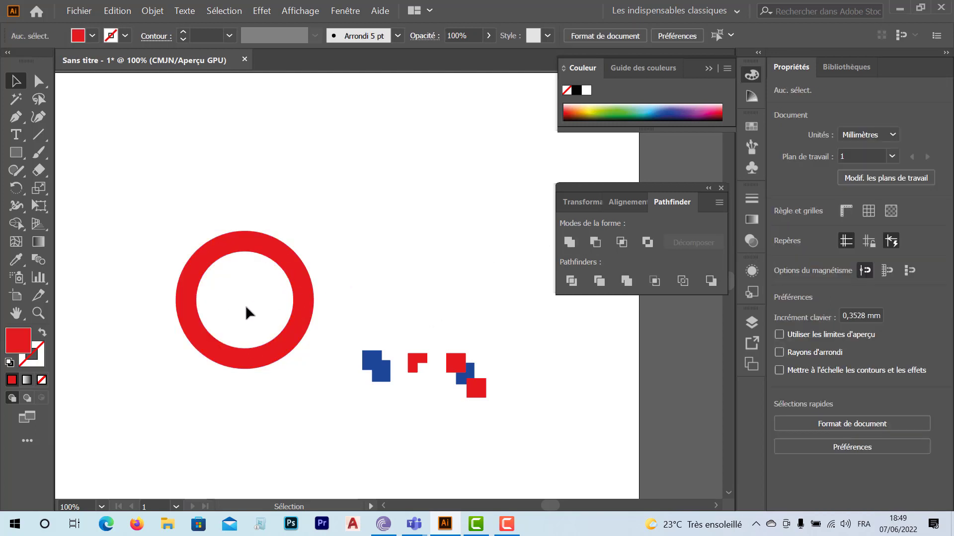
Move the red ring to about X 45 mm, Y 72 mm and delete all the small demonstration shapes.
{"action": "left_click_drag", "start_coordinate": [282, 357], "coordinate": [189, 257]}
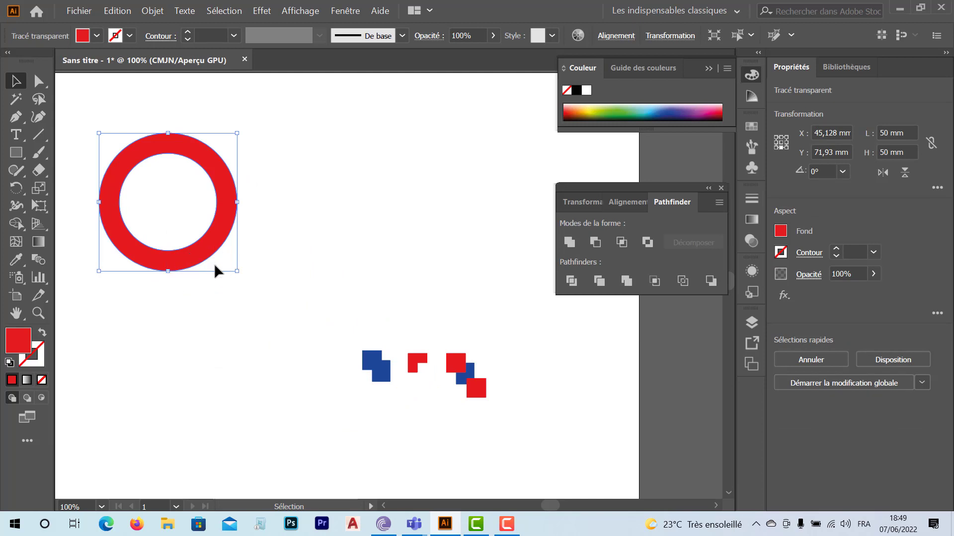
{"action": "left_click_drag", "start_coordinate": [307, 316], "coordinate": [543, 444]}
{"action": "key", "text": "Delete"}
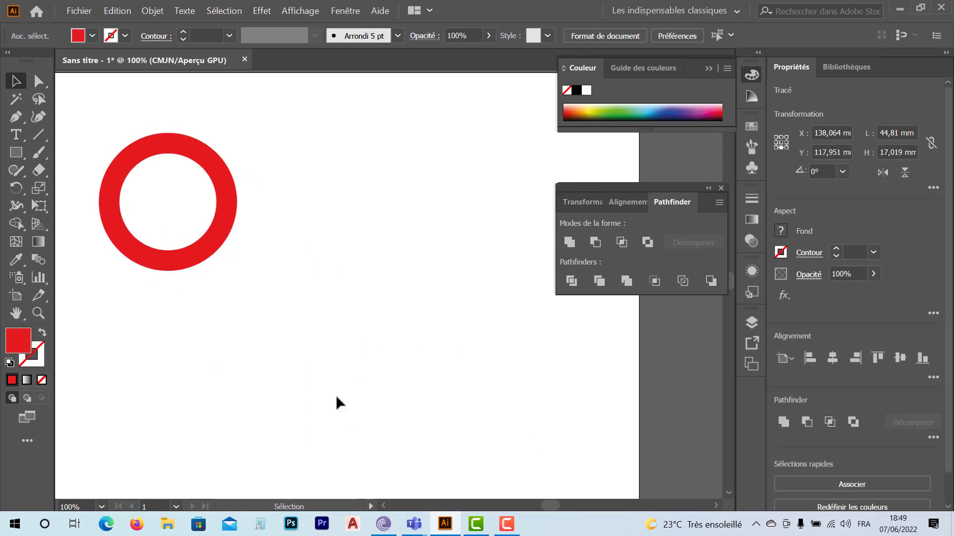
Copy the red ring about 30 mm to the right and repeat the copy three times for a row of five overlapping rings.
{"action": "left_click", "coordinate": [190, 255]}
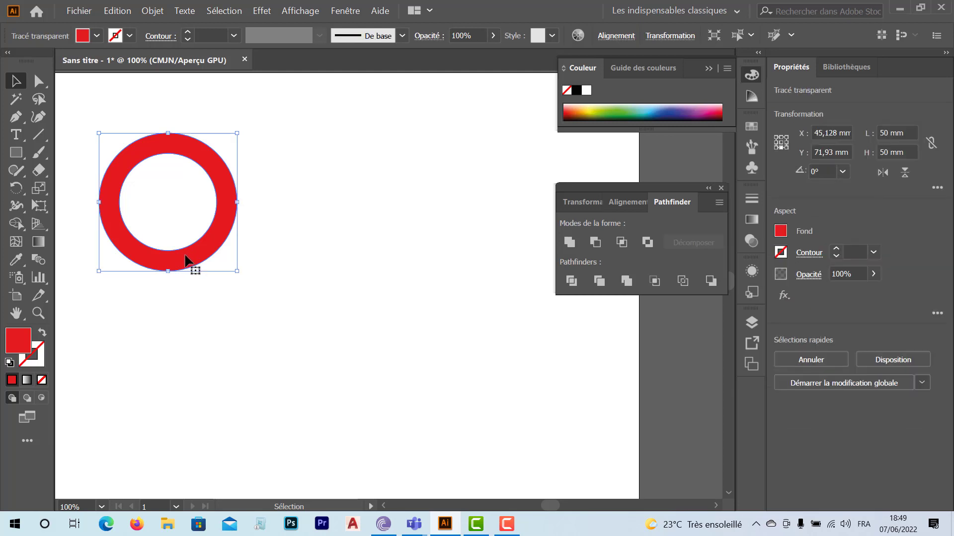
{"action": "left_click_drag", "start_coordinate": [187, 258], "coordinate": [269, 259]}
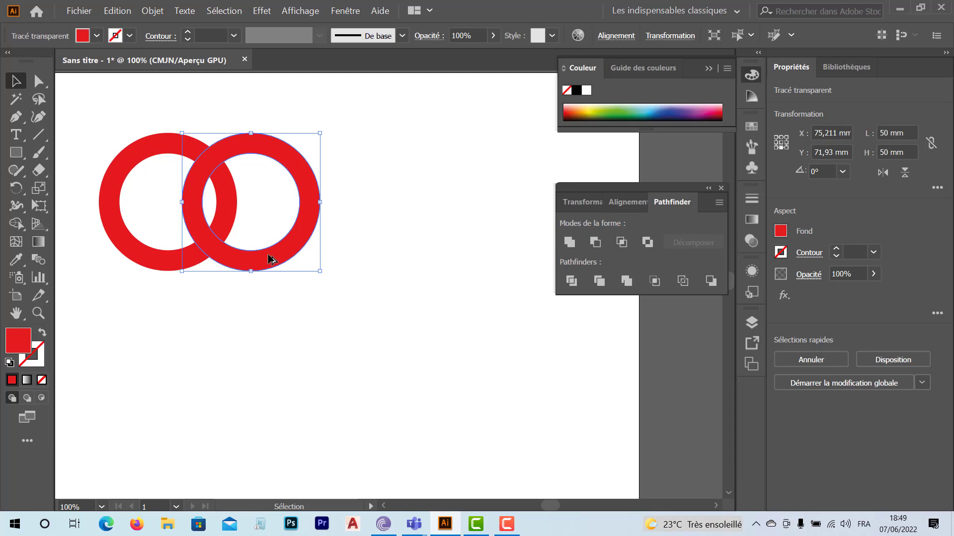
{"action": "key", "text": "a"}
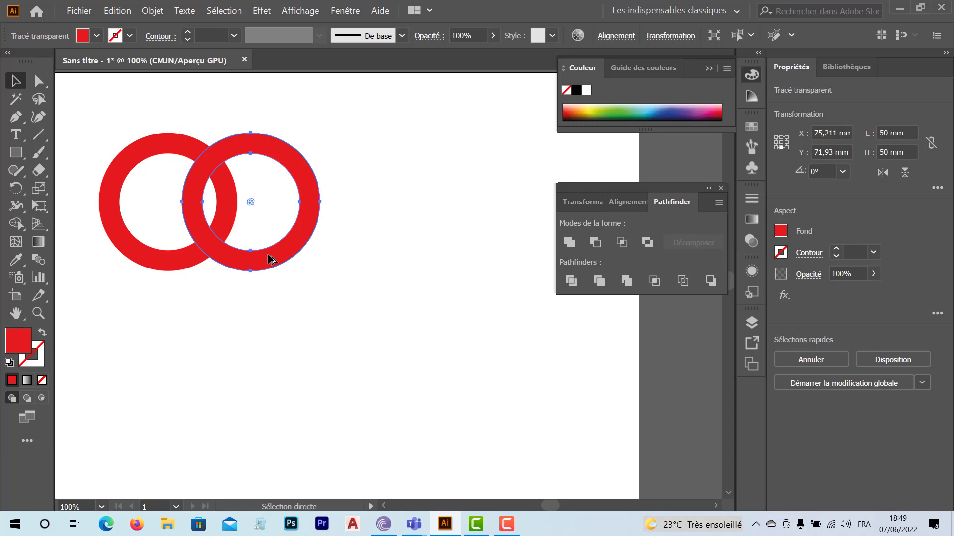
{"action": "key", "text": "ctrl+d"}
{"action": "key", "text": "ctrl+d"}
{"action": "key", "text": "ctrl+d"}
{"action": "key", "text": "v"}
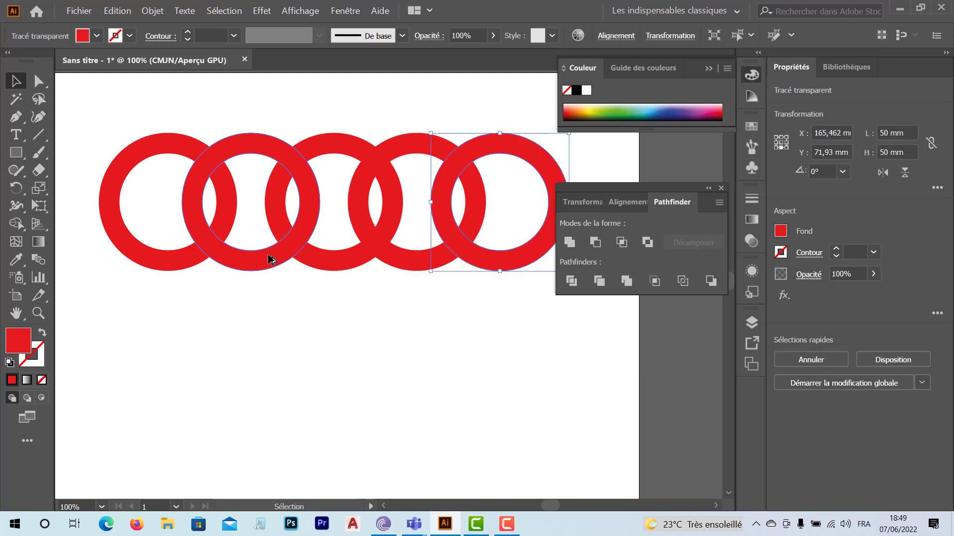
{"action": "left_click", "coordinate": [270, 293]}
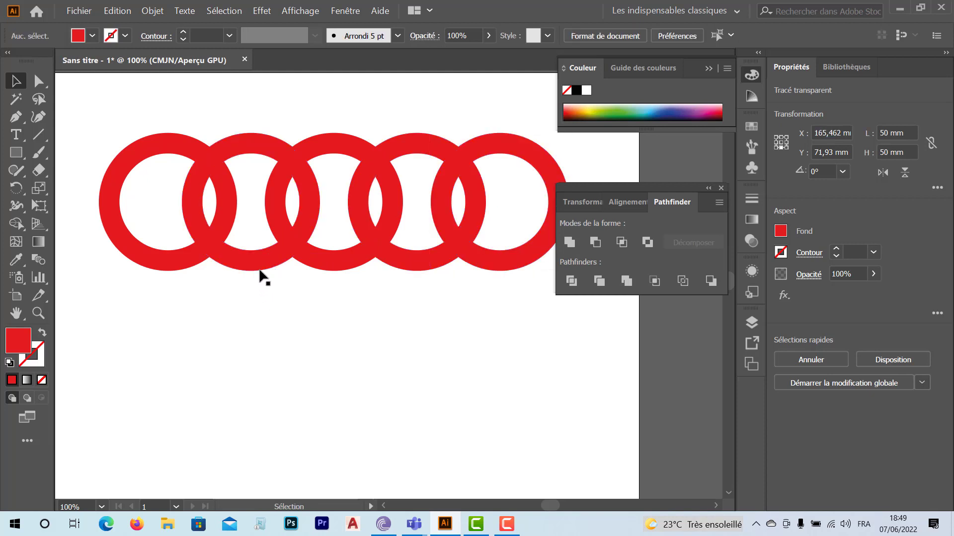
Fill the leftmost ring with an in-gamut blue of C 91%, M 71%, Y 0%, K 0%.
{"action": "left_click", "coordinate": [259, 265]}
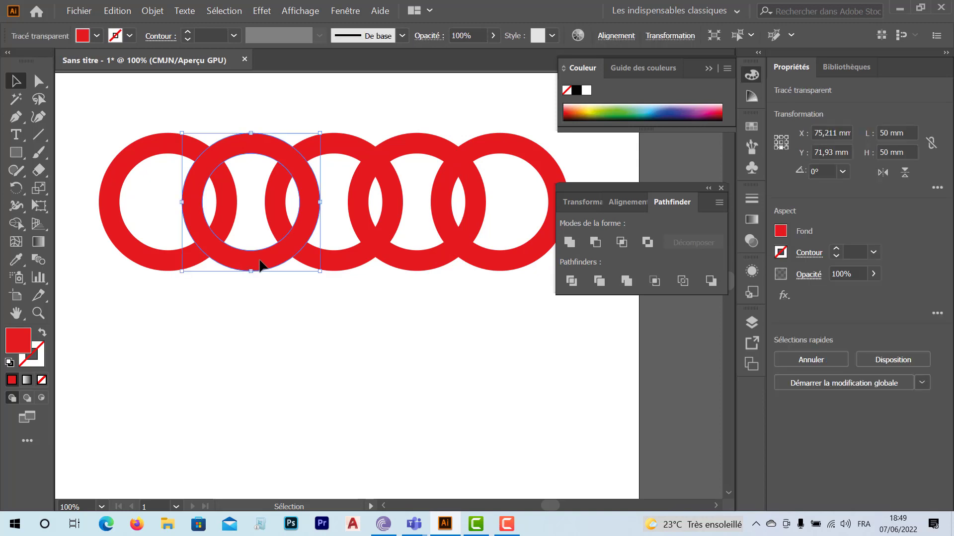
{"action": "left_click", "coordinate": [165, 261]}
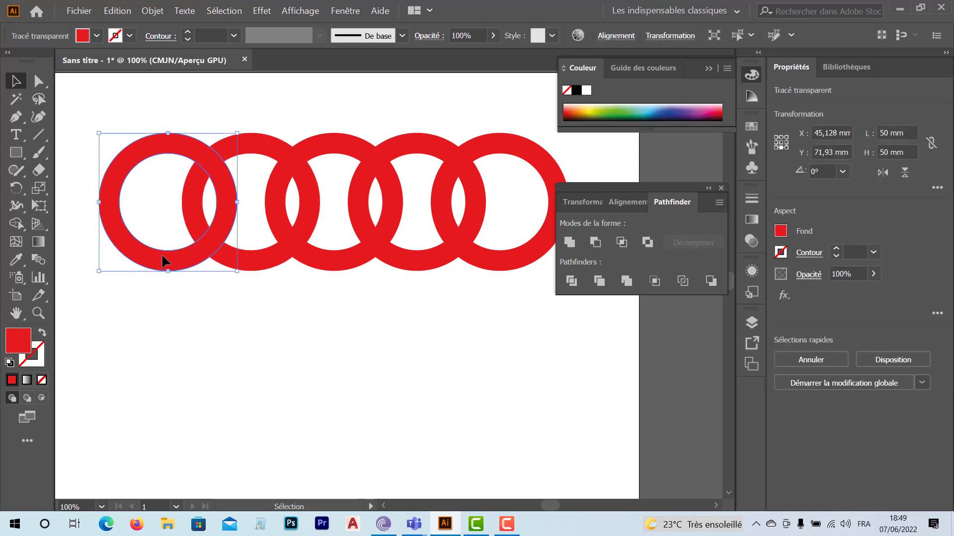
{"action": "double_click", "coordinate": [18, 341]}
{"action": "left_click", "coordinate": [629, 205]}
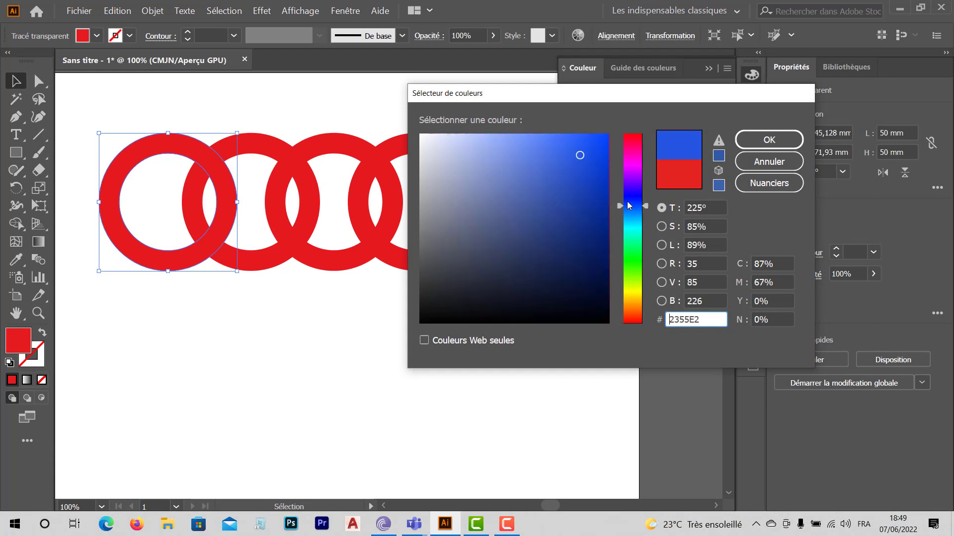
{"action": "left_click", "coordinate": [602, 149]}
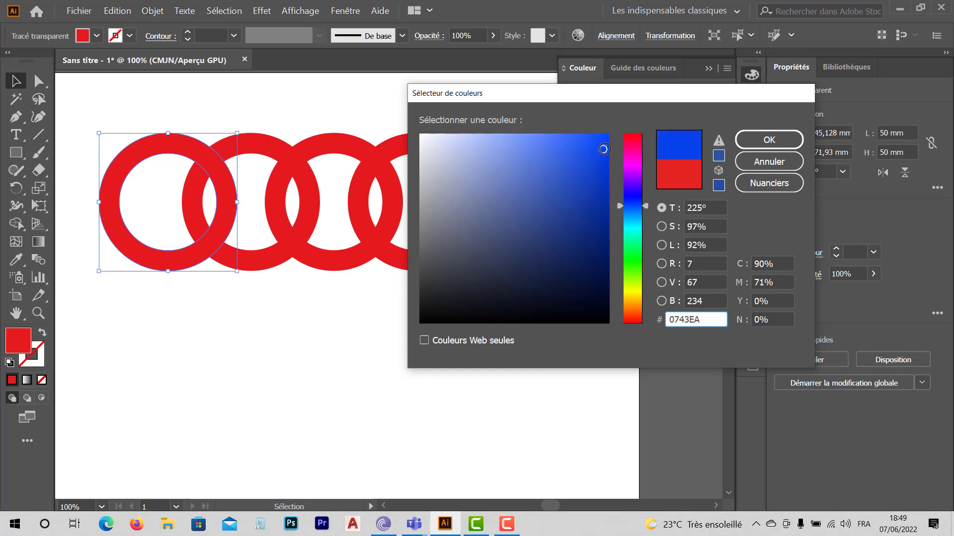
{"action": "left_click", "coordinate": [718, 156]}
{"action": "left_click", "coordinate": [769, 140]}
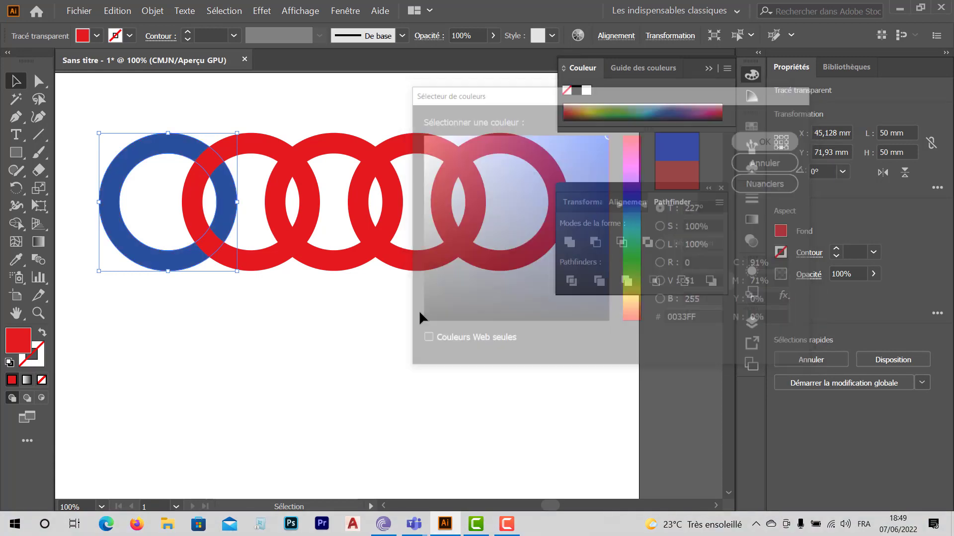
{"action": "left_click", "coordinate": [278, 338]}
Fill the second ring with pure magenta, C 0%, M 100%, Y 0%, K 0%.
{"action": "left_click", "coordinate": [255, 267]}
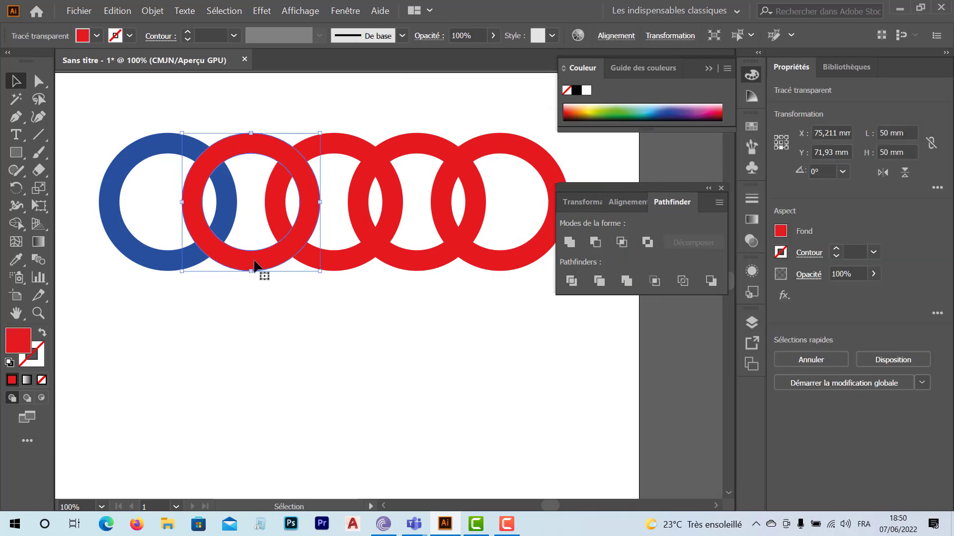
{"action": "double_click", "coordinate": [18, 343]}
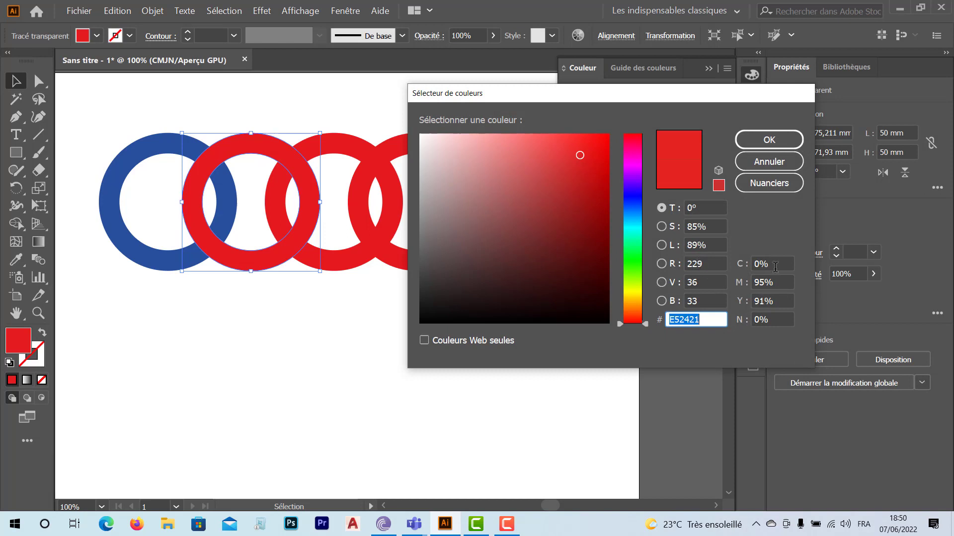
{"action": "left_click", "coordinate": [783, 283]}
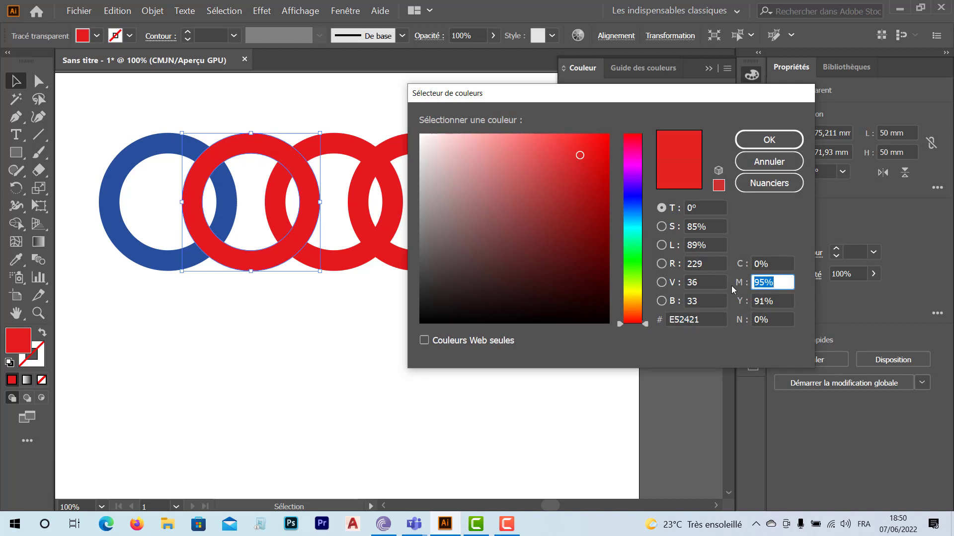
{"action": "type", "text": "100"}
{"action": "key", "text": "Tab"}
{"action": "type", "text": "0"}
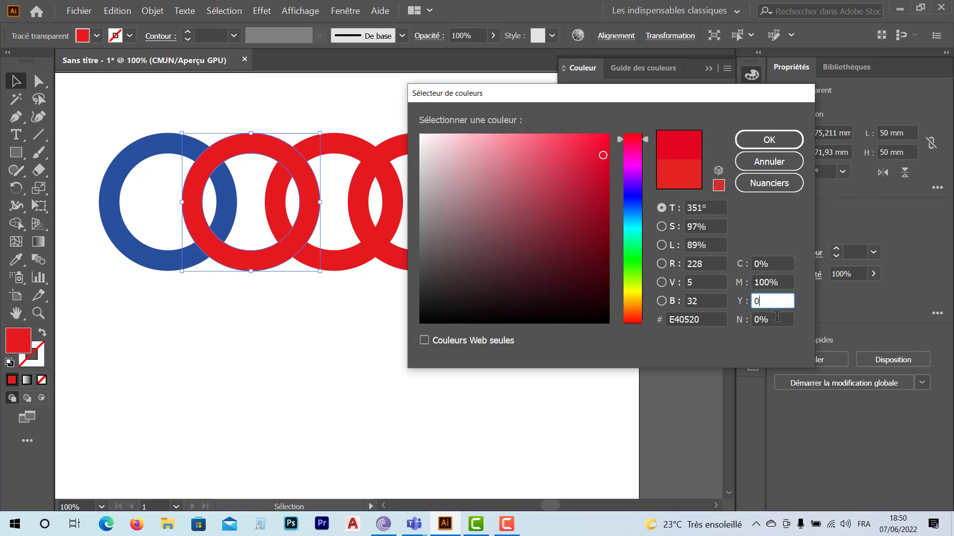
{"action": "key", "text": "Tab"}
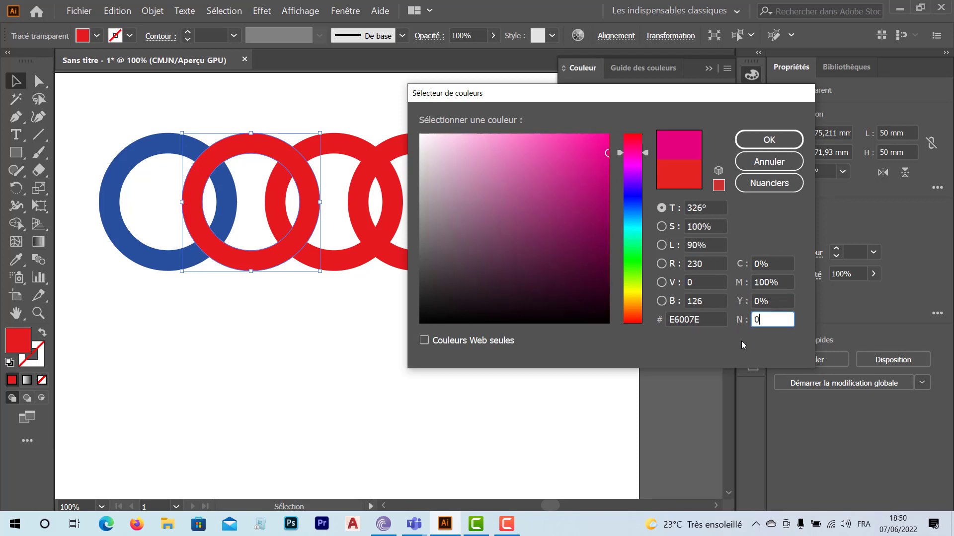
{"action": "type", "text": "0"}
{"action": "left_click", "coordinate": [769, 142]}
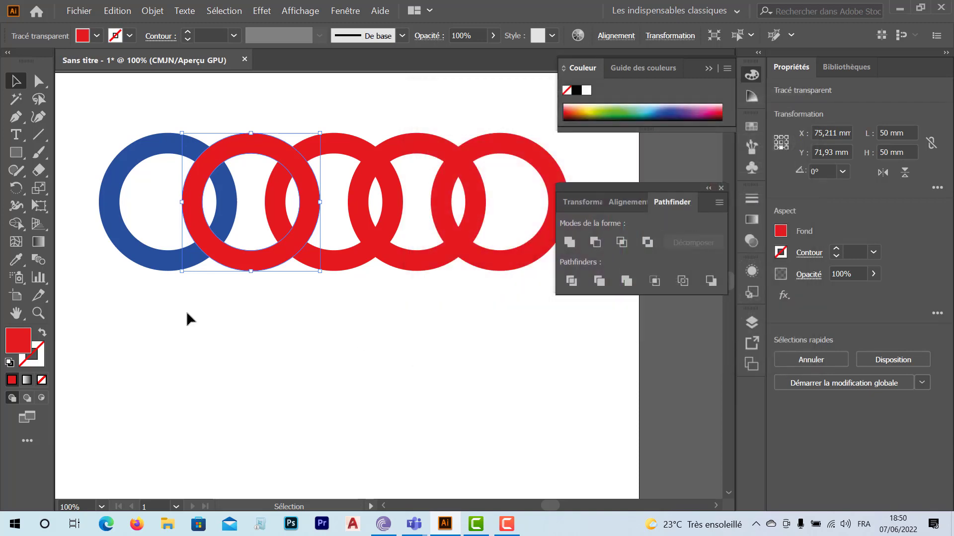
Change the leftmost ring's fill to pure cyan, C 100%, M 0%, Y 0%, K 0%, and deselect it.
{"action": "left_click", "coordinate": [154, 264]}
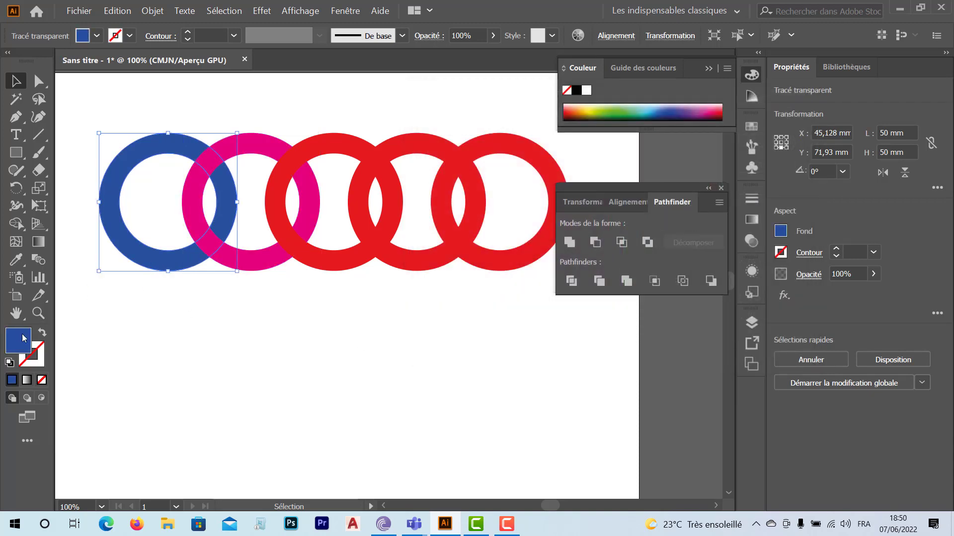
{"action": "double_click", "coordinate": [22, 338]}
{"action": "left_click", "coordinate": [773, 263]}
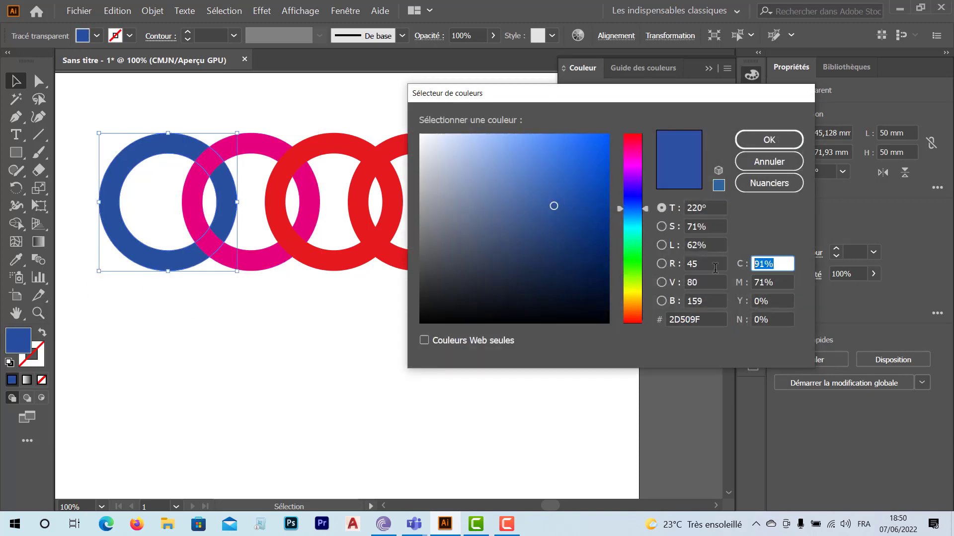
{"action": "type", "text": "100"}
{"action": "left_click", "coordinate": [782, 282]}
{"action": "type", "text": "0"}
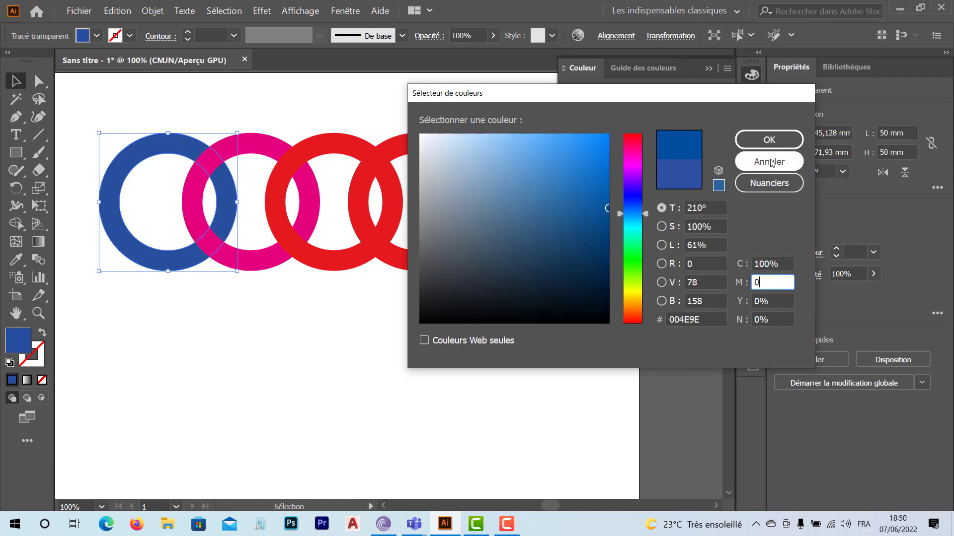
{"action": "left_click", "coordinate": [769, 140]}
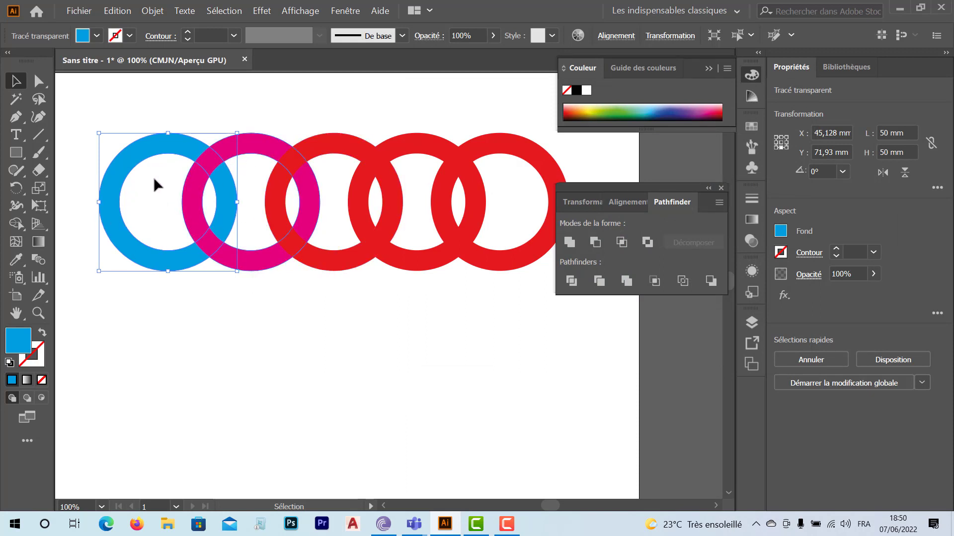
{"action": "left_click", "coordinate": [262, 360]}
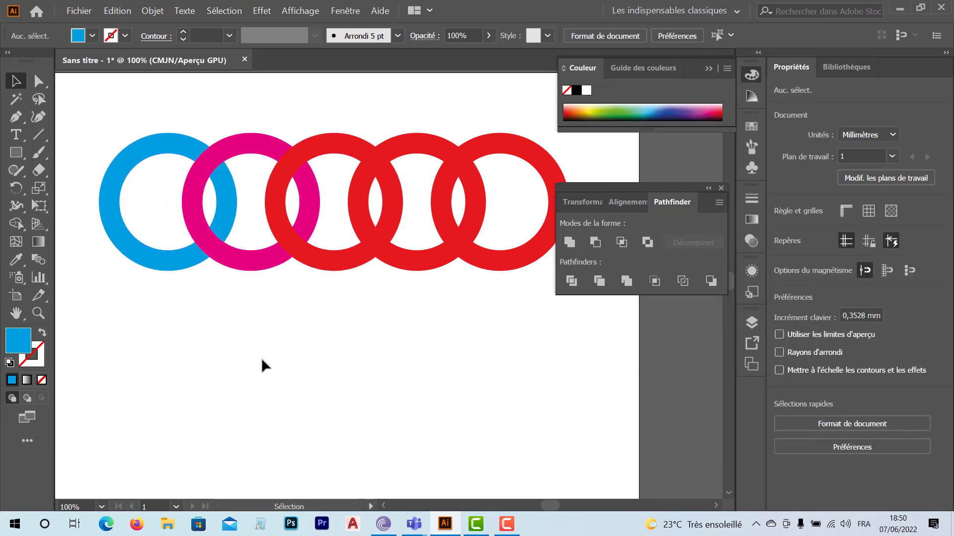
Fill the third ring with pure yellow, C 0%, M 0%, Y 100%, K 0%, and deselect it.
{"action": "left_click", "coordinate": [320, 266]}
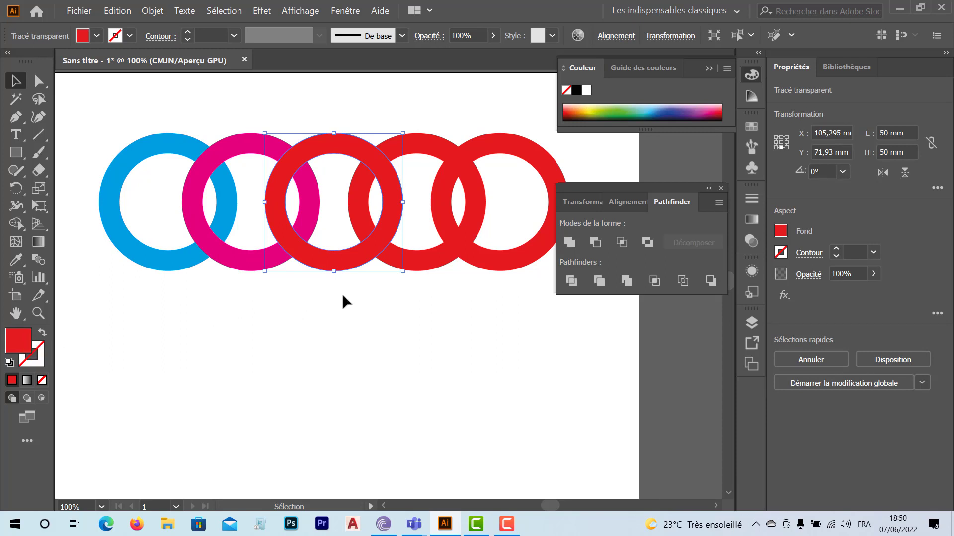
{"action": "double_click", "coordinate": [16, 344]}
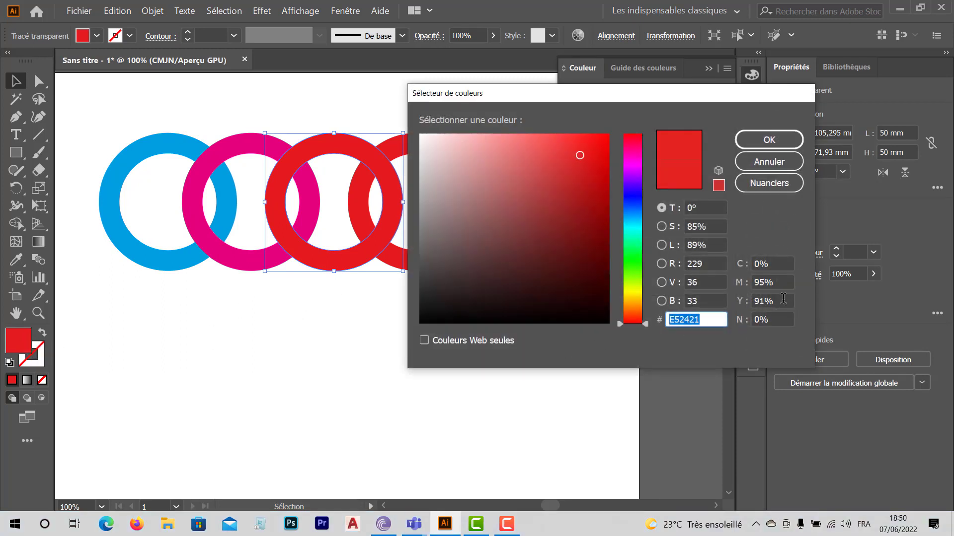
{"action": "left_click", "coordinate": [783, 300]}
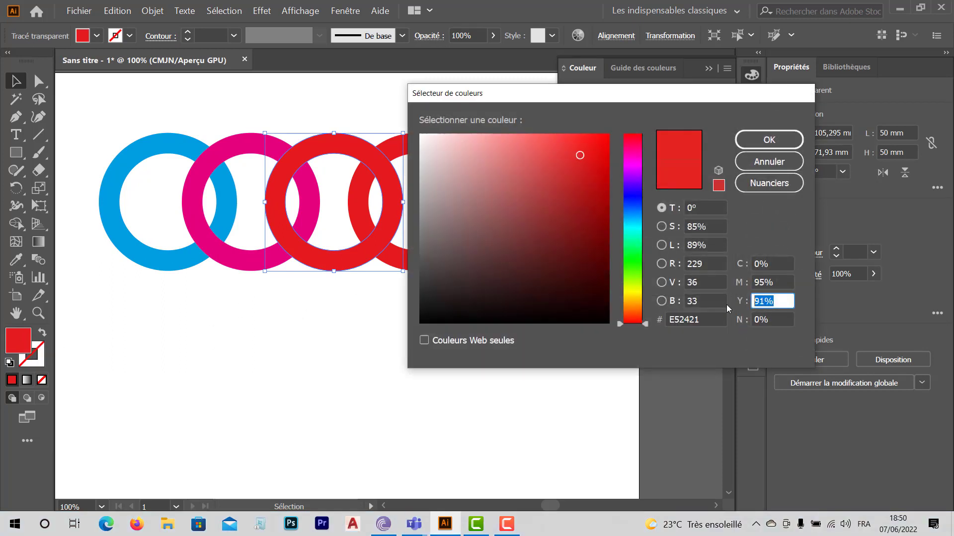
{"action": "type", "text": "100"}
{"action": "key", "text": "shift+Tab"}
{"action": "type", "text": "0"}
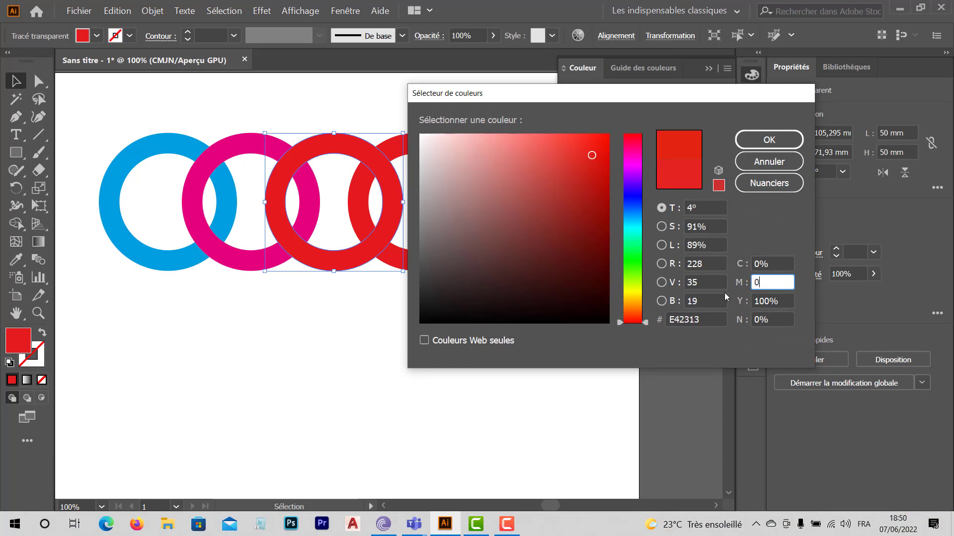
{"action": "left_click", "coordinate": [763, 143]}
{"action": "left_click", "coordinate": [407, 368]}
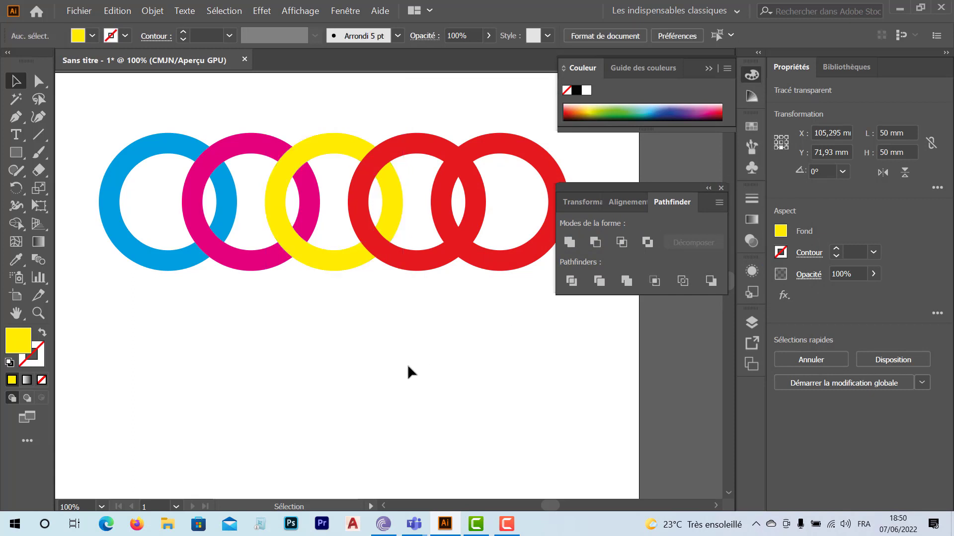
Fill the fourth ring with the default black, remove its stroke, and deselect it.
{"action": "left_click", "coordinate": [430, 259]}
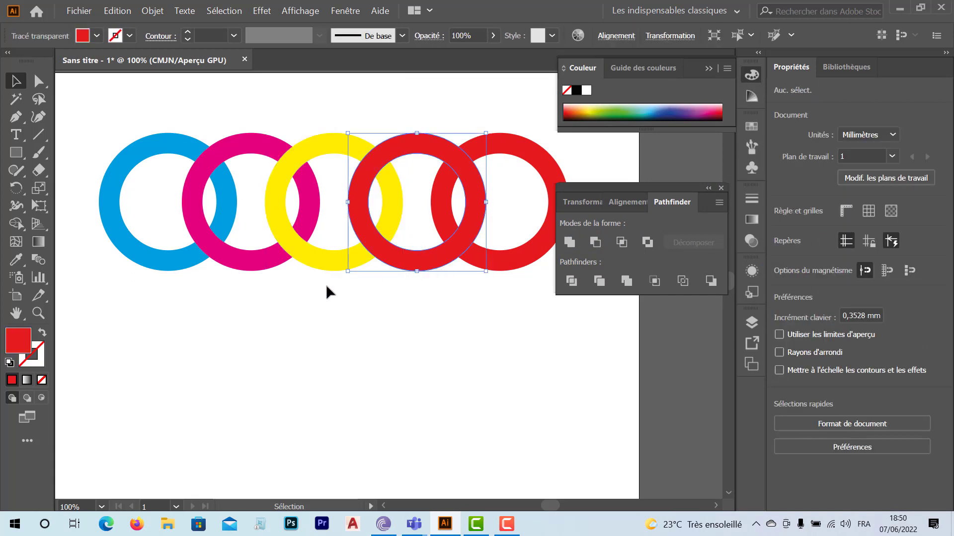
{"action": "left_click", "coordinate": [9, 364]}
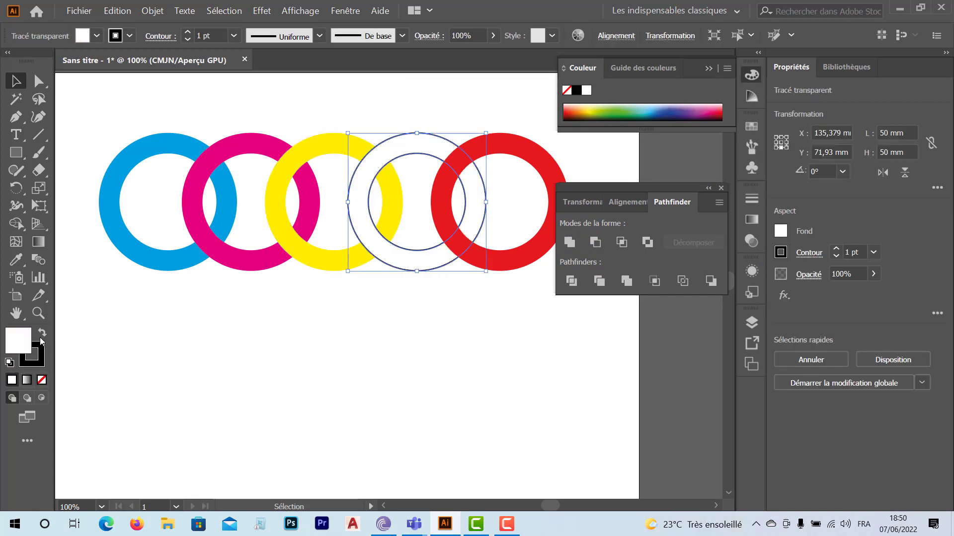
{"action": "left_click", "coordinate": [43, 337]}
{"action": "left_click", "coordinate": [42, 360]}
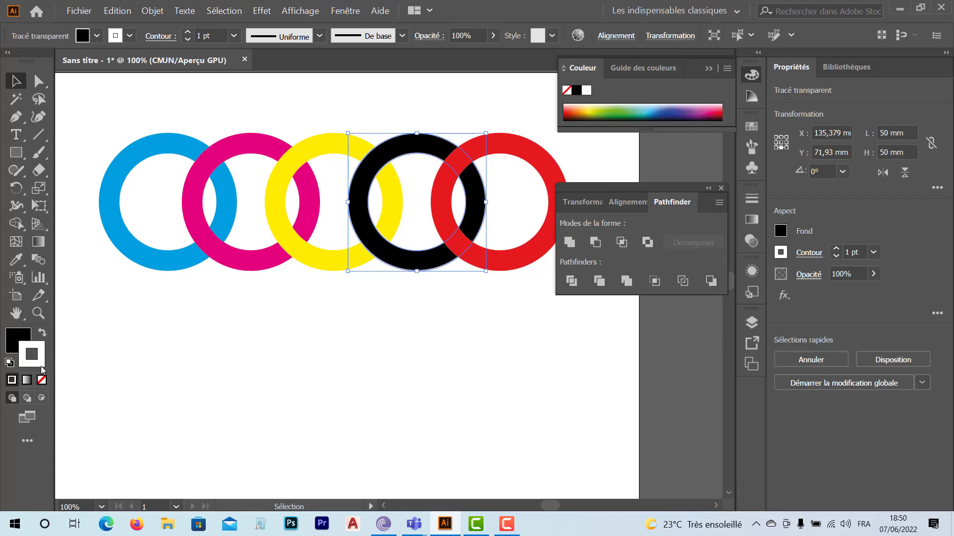
{"action": "left_click", "coordinate": [42, 381]}
{"action": "left_click", "coordinate": [445, 348]}
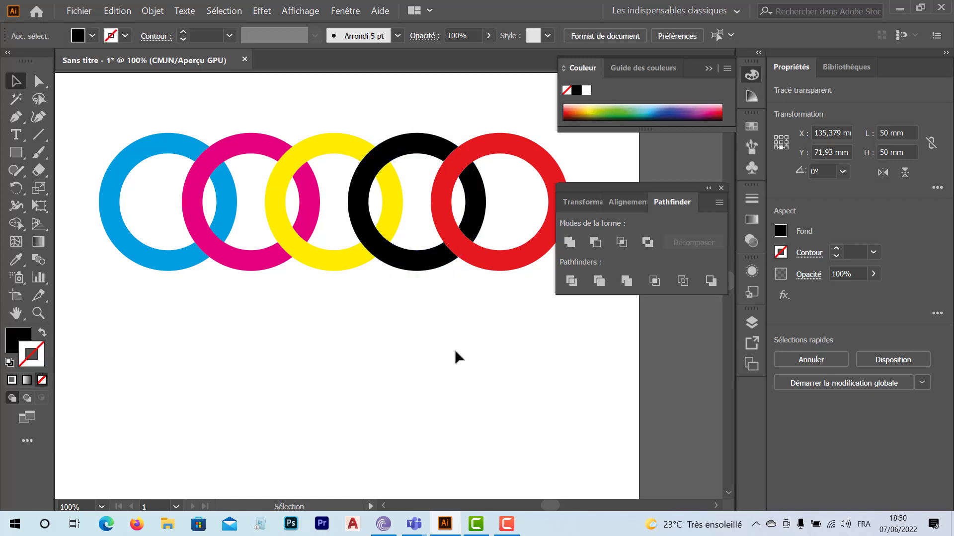
Fill the rightmost ring with green, C 60%, M 0%, Y 100%, K 0%, and deselect it.
{"action": "left_click", "coordinate": [514, 268]}
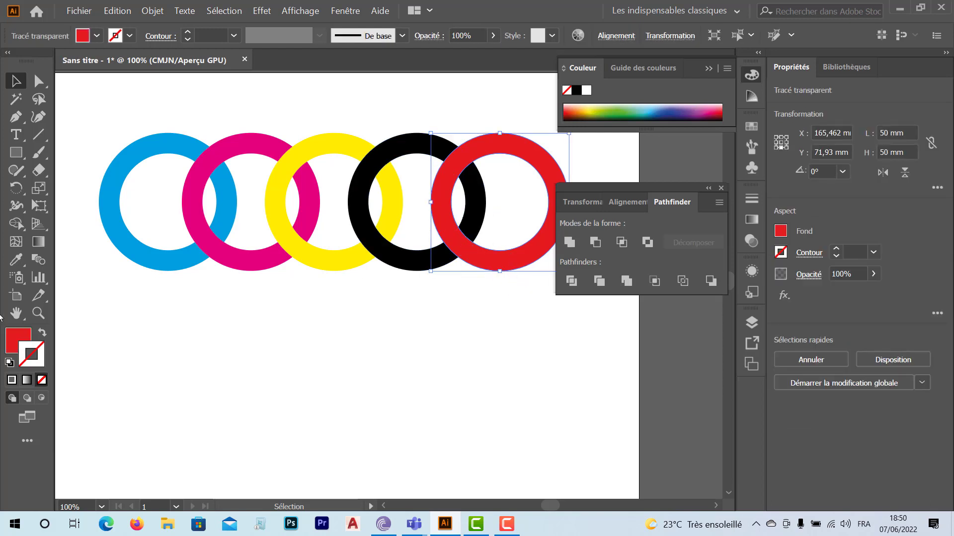
{"action": "left_click", "coordinate": [17, 340]}
{"action": "double_click", "coordinate": [17, 340]}
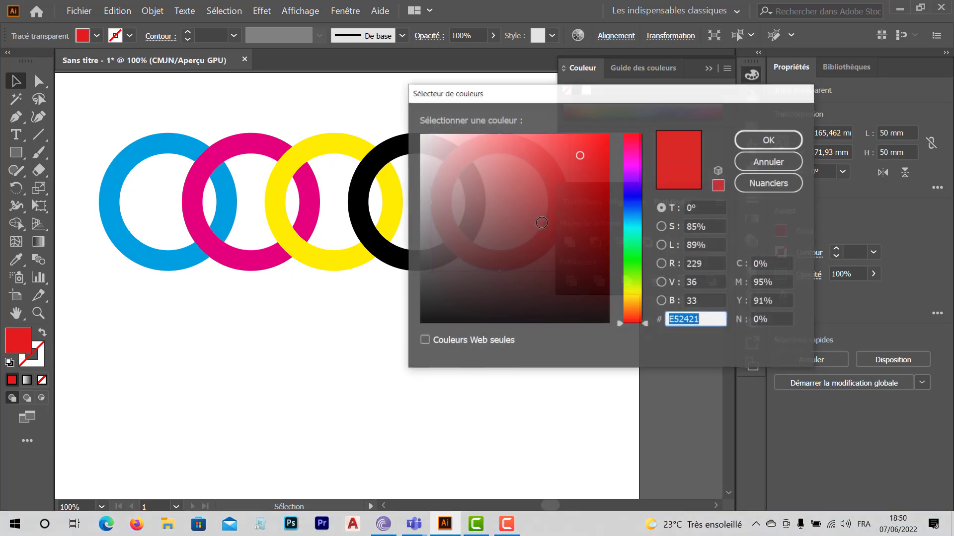
{"action": "type", "text": "23E223"}
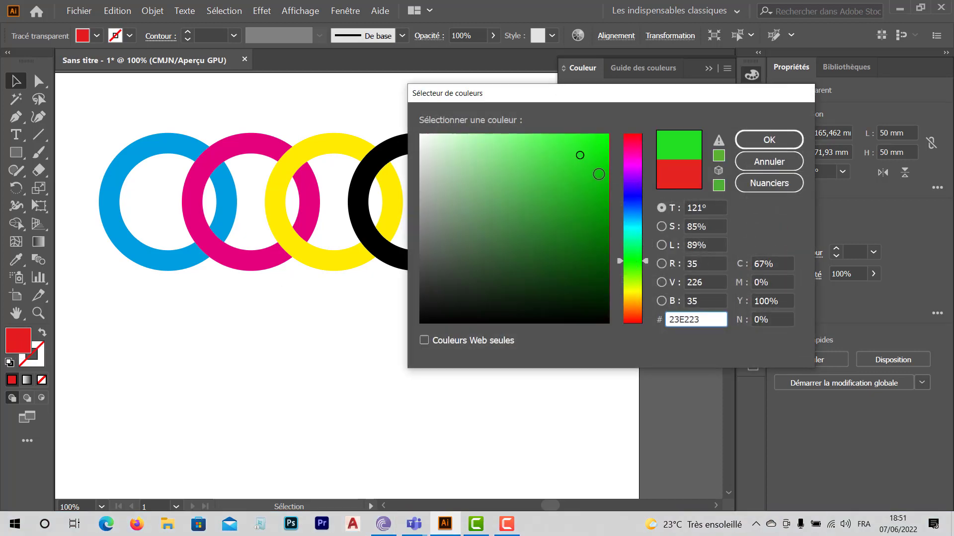
{"action": "left_click", "coordinate": [597, 175]}
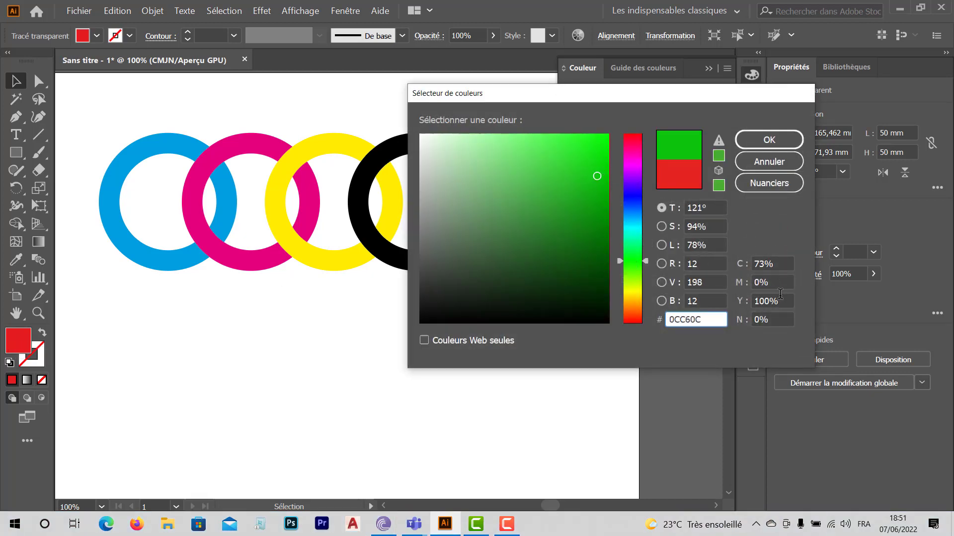
{"action": "left_click", "coordinate": [778, 263]}
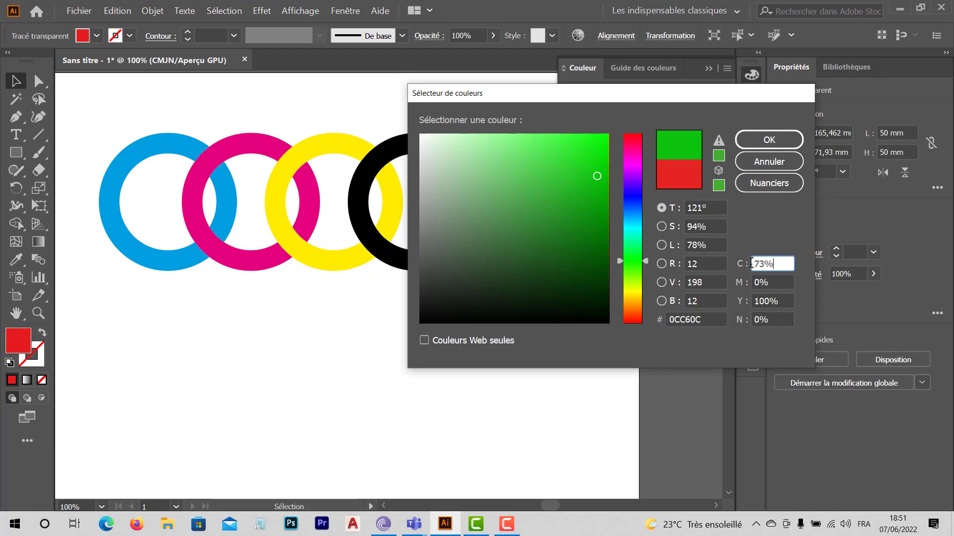
{"action": "double_click", "coordinate": [751, 263]}
{"action": "left_click", "coordinate": [599, 225]}
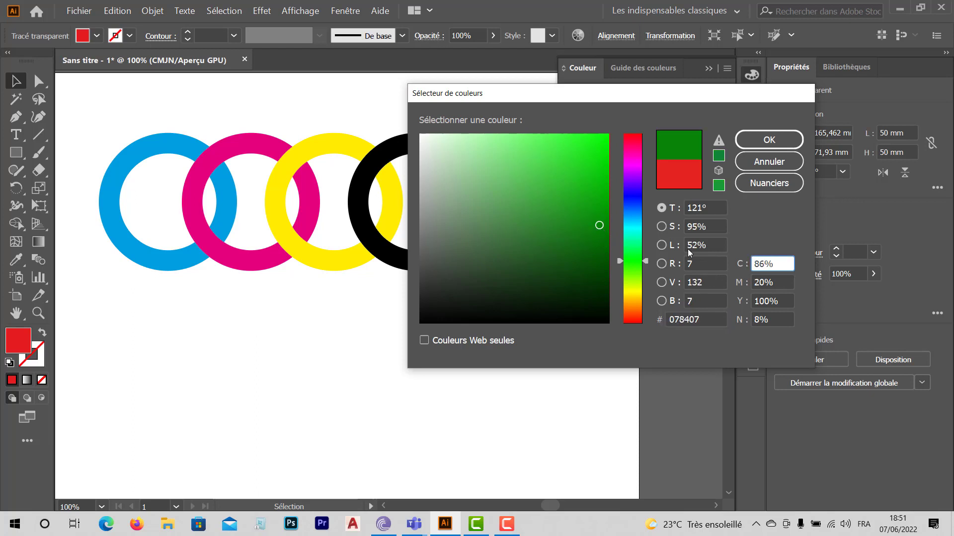
{"action": "double_click", "coordinate": [778, 265]}
{"action": "type", "text": "60"}
{"action": "key", "text": "Tab"}
{"action": "type", "text": "0"}
{"action": "key", "text": "Tab"}
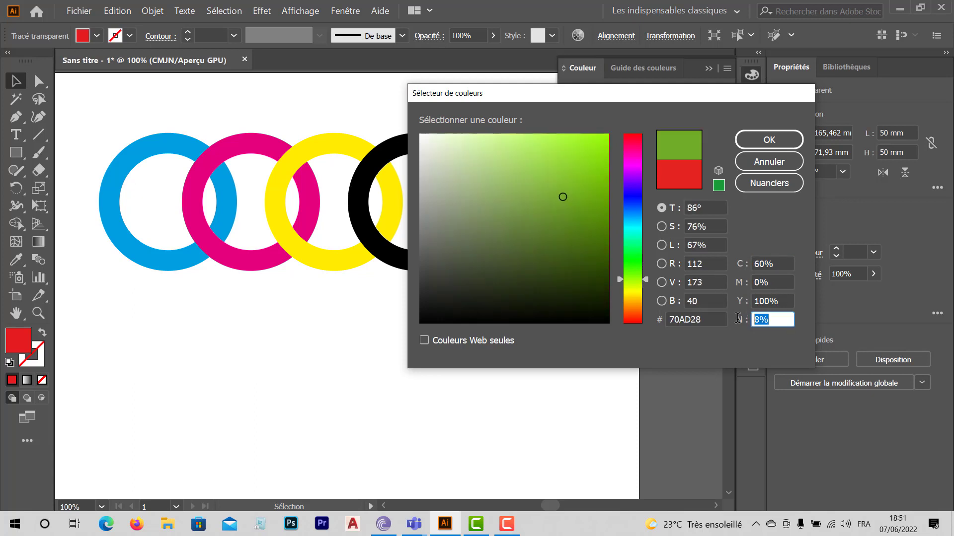
{"action": "type", "text": "0"}
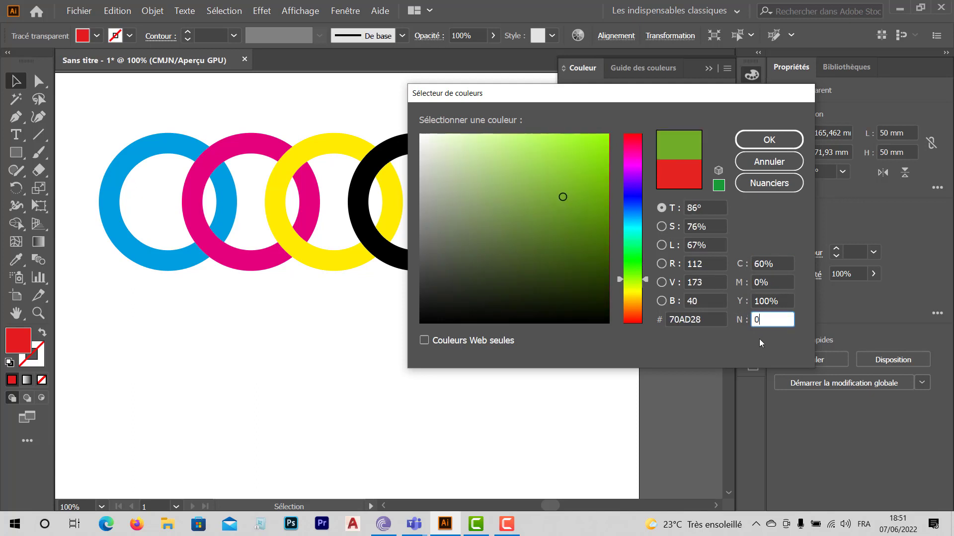
{"action": "left_click", "coordinate": [762, 141]}
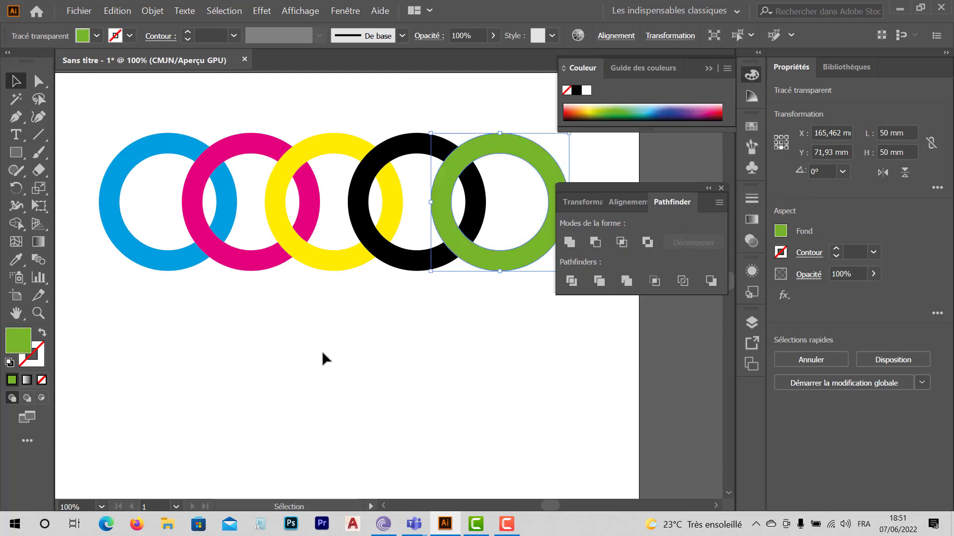
{"action": "left_click", "coordinate": [328, 355]}
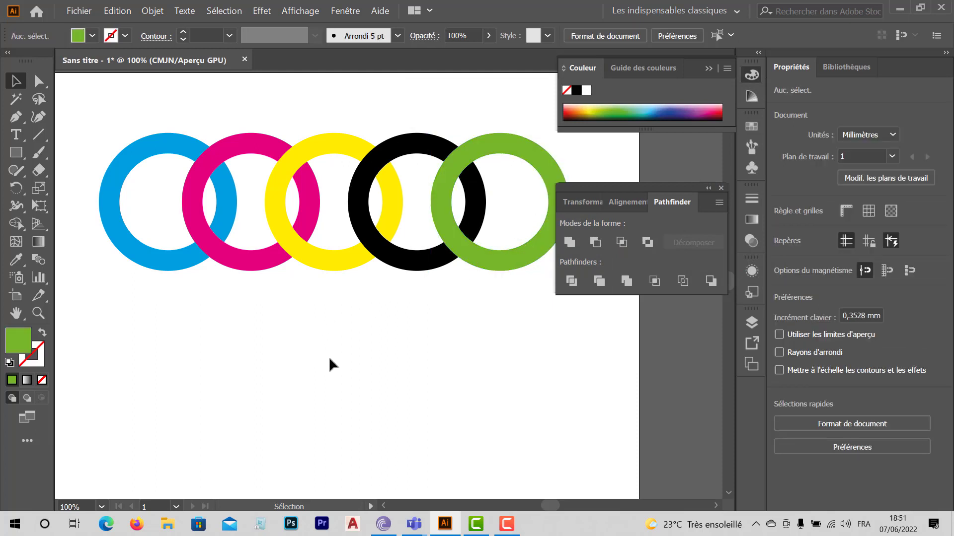
Collapse the colour settings and split all five overlapping rings with the Pathfinder Divide operation.
{"action": "left_click", "coordinate": [706, 69]}
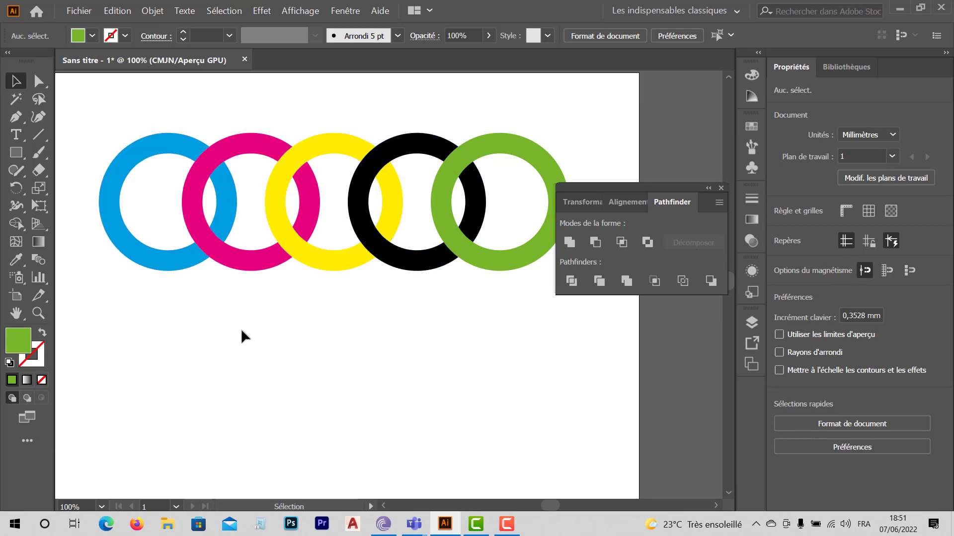
{"action": "left_click_drag", "start_coordinate": [169, 310], "coordinate": [505, 154]}
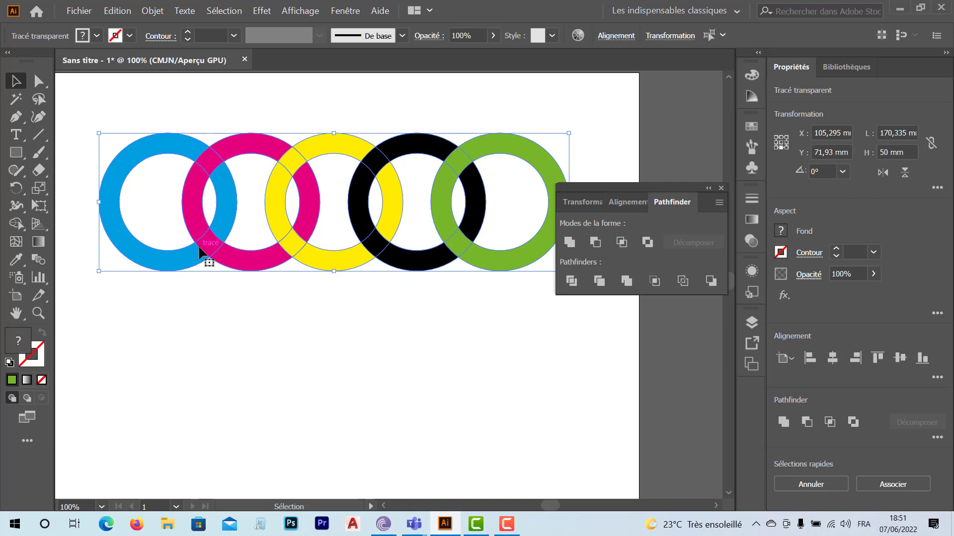
{"action": "left_click", "coordinate": [572, 282]}
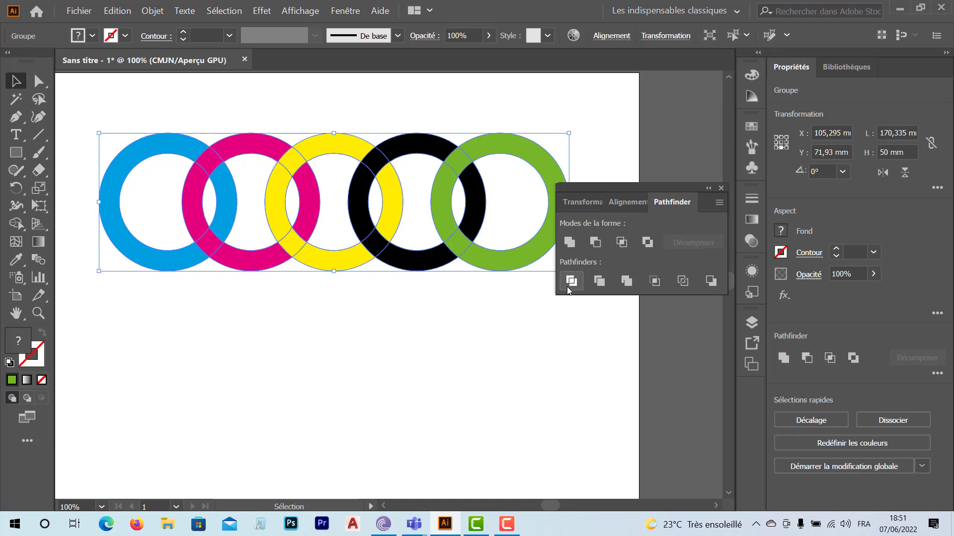
{"action": "left_click", "coordinate": [271, 336]}
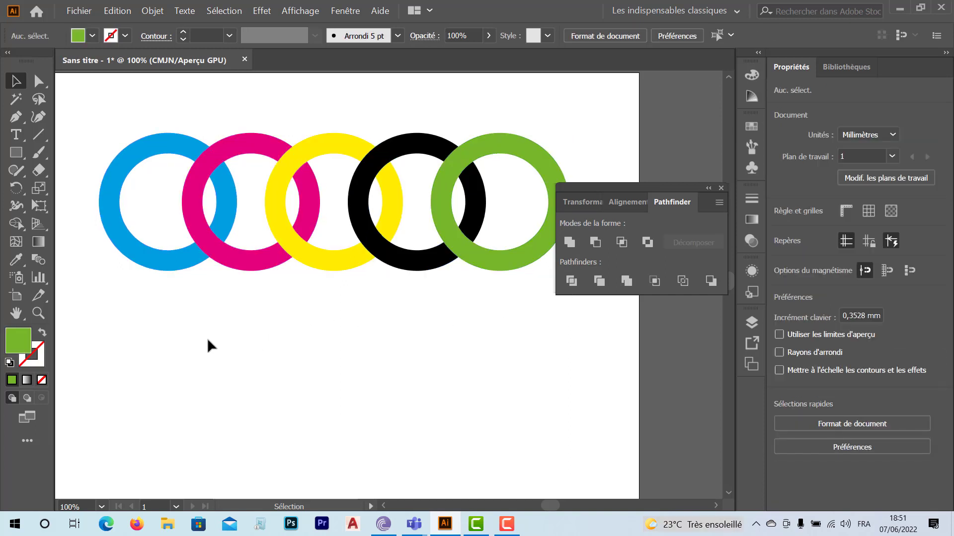
Ungroup the divided rings into separate pieces and deselect them.
{"action": "left_click", "coordinate": [174, 261]}
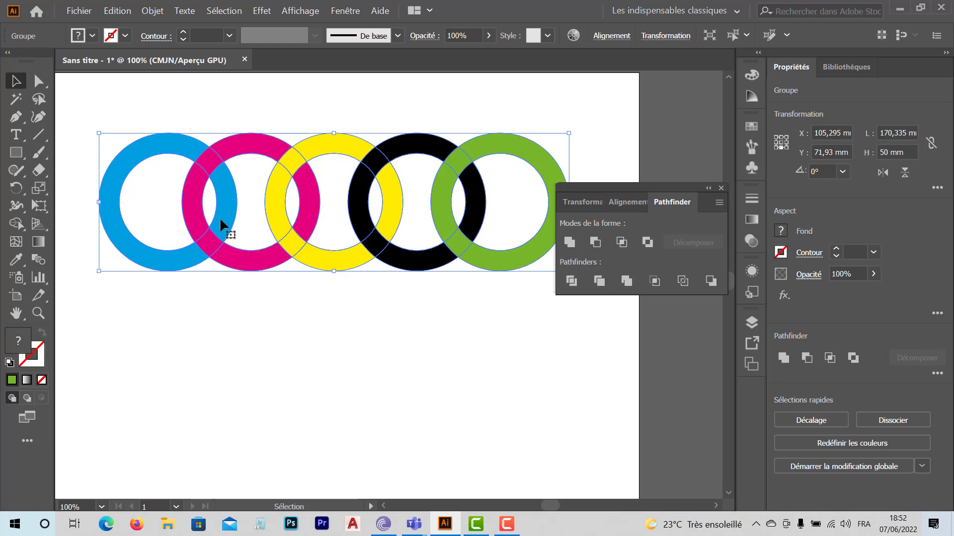
{"action": "right_click", "coordinate": [177, 262]}
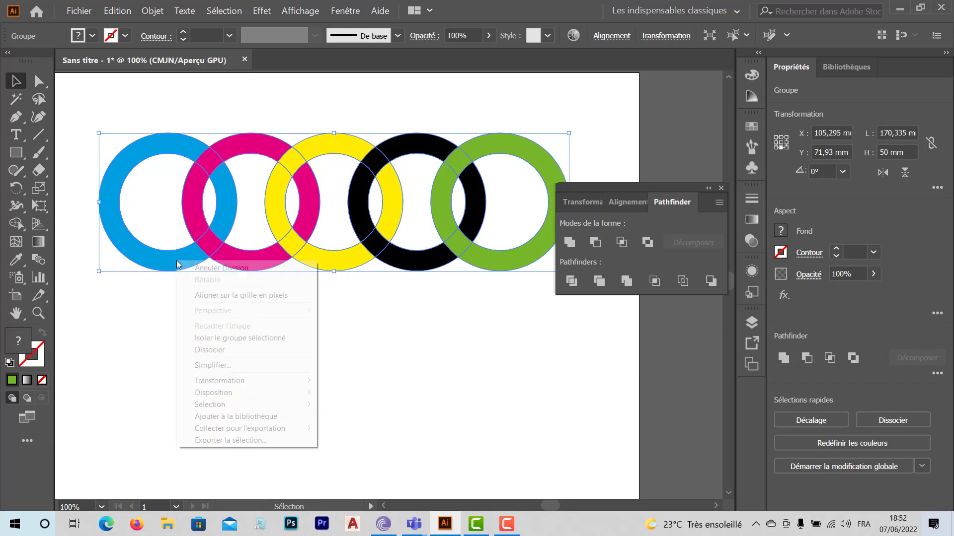
{"action": "left_click", "coordinate": [286, 351]}
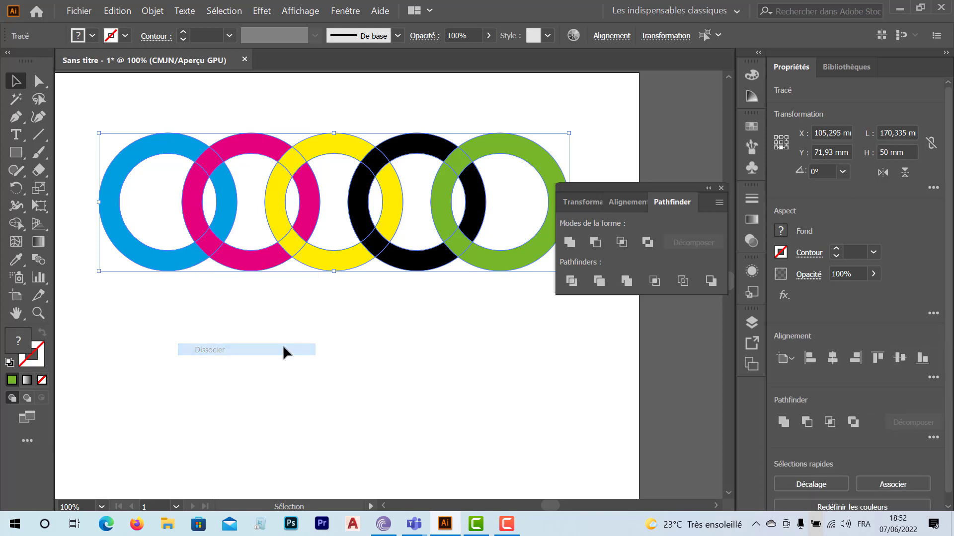
{"action": "left_click", "coordinate": [264, 325]}
Pull the cut pieces of the cyan and magenta rings away from the row to separate them.
{"action": "left_click", "coordinate": [163, 260]}
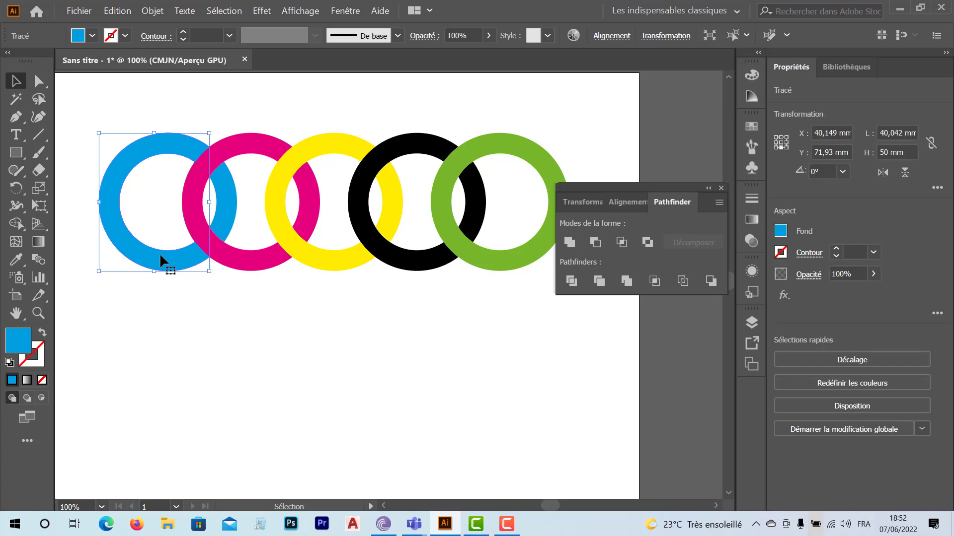
{"action": "left_click_drag", "start_coordinate": [159, 252], "coordinate": [136, 316]}
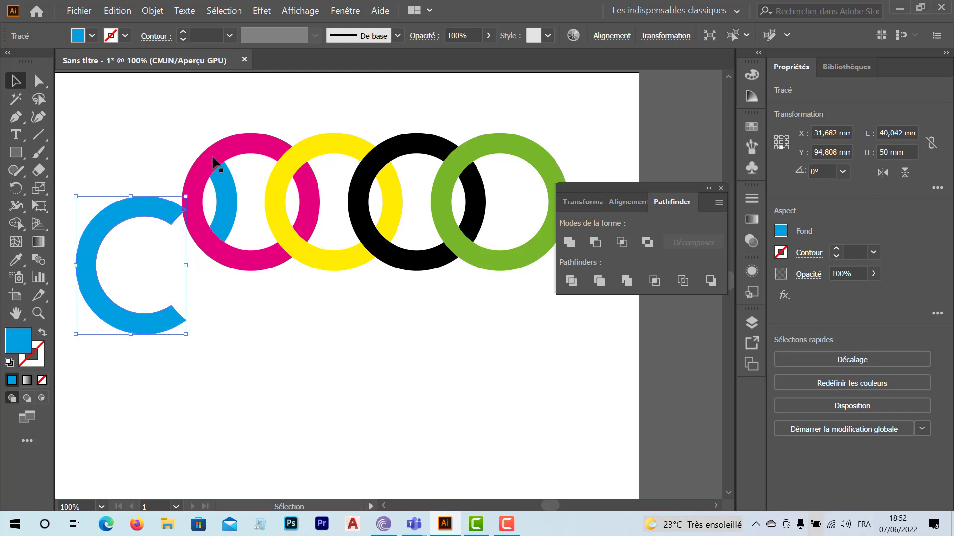
{"action": "left_click", "coordinate": [226, 195]}
{"action": "left_click_drag", "start_coordinate": [225, 195], "coordinate": [269, 337]}
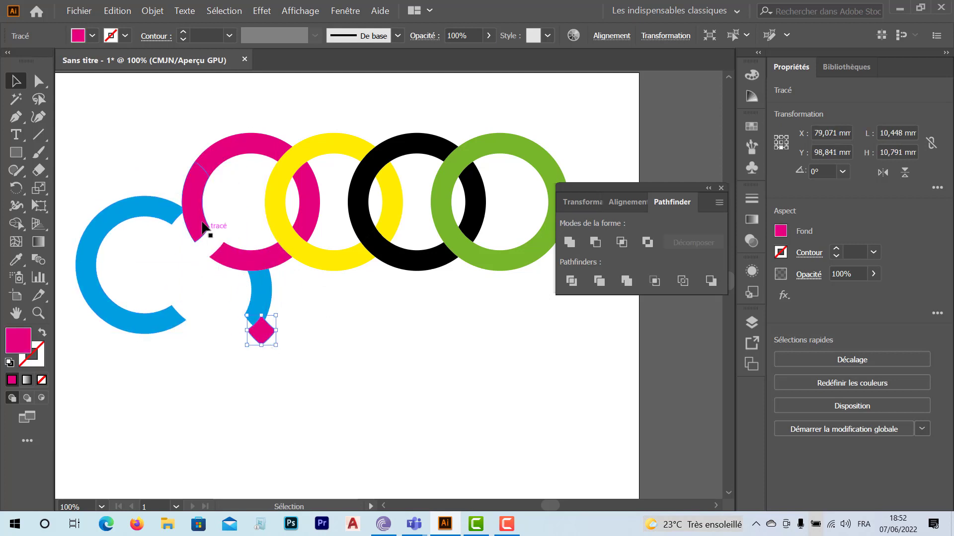
{"action": "left_click_drag", "start_coordinate": [204, 226], "coordinate": [137, 163]}
{"action": "left_click_drag", "start_coordinate": [224, 152], "coordinate": [252, 115]}
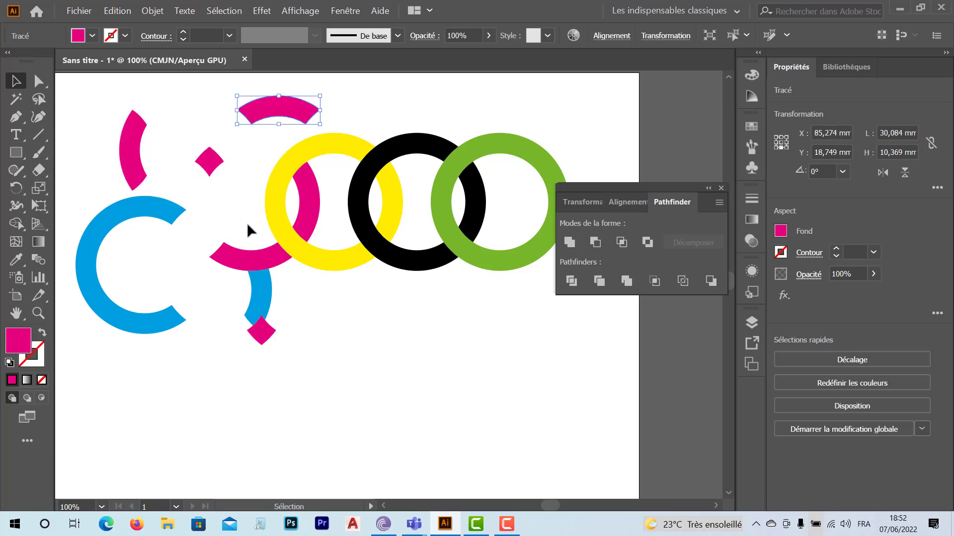
Undo the moves of the cut ring pieces until the interlocked row is restored, and deselect everything.
{"action": "key", "text": "ctrl+z"}
{"action": "key", "text": "ctrl+z"}
{"action": "key", "text": "ctrl+z"}
{"action": "key", "text": "ctrl+z"}
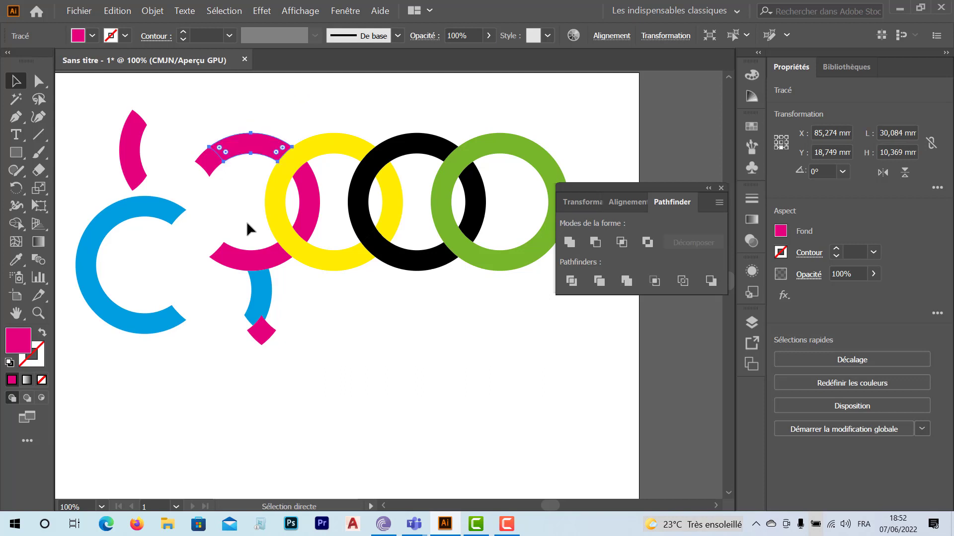
{"action": "key", "text": "ctrl+z"}
{"action": "key", "text": "ctrl+z"}
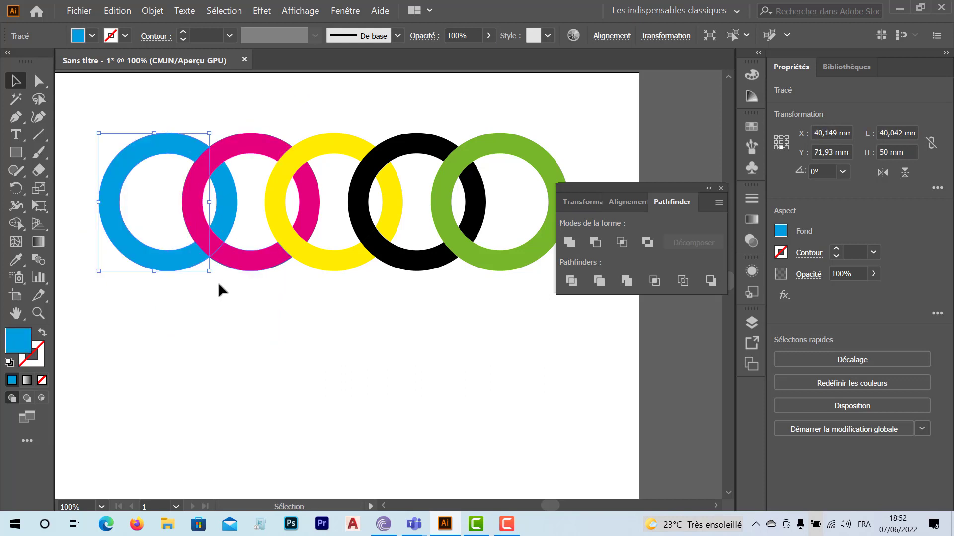
{"action": "left_click", "coordinate": [216, 289]}
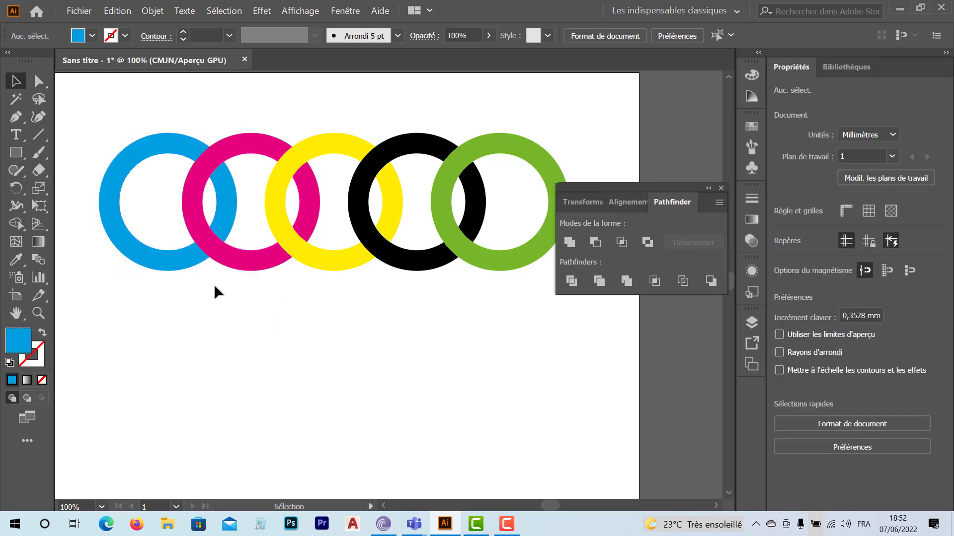
Recolour the lower overlap piece of the cyan and magenta rings cyan by sampling the cyan ring with the Eyedropper.
{"action": "left_click", "coordinate": [208, 243]}
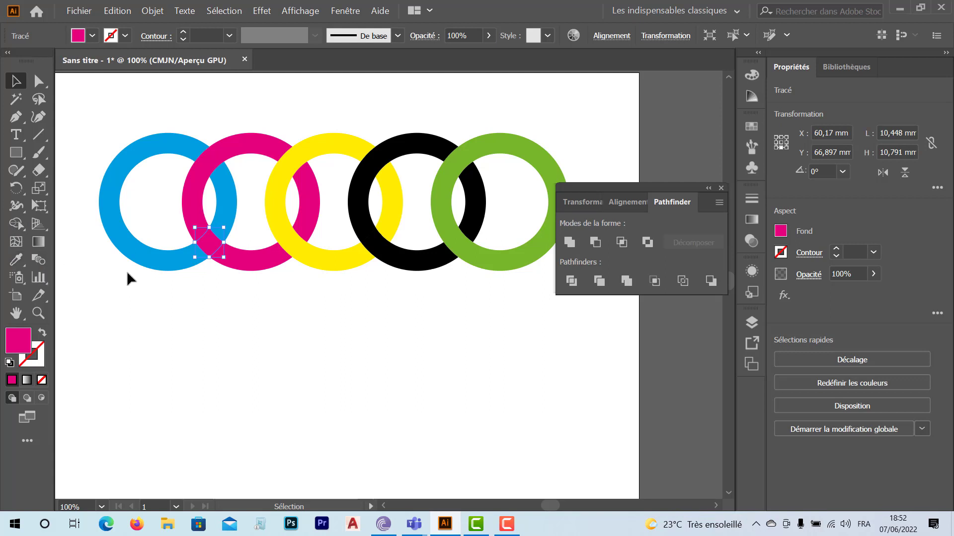
{"action": "key", "text": "i"}
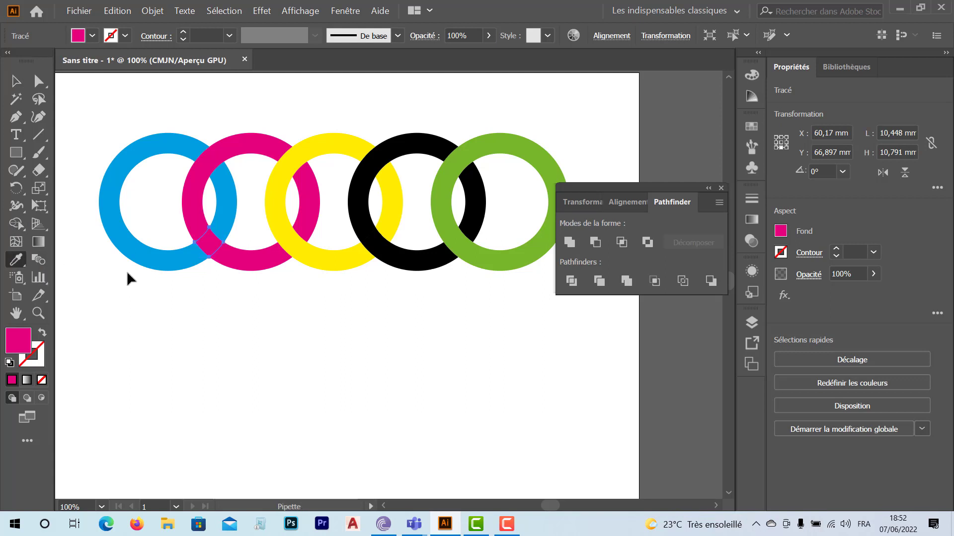
{"action": "left_click", "coordinate": [156, 249]}
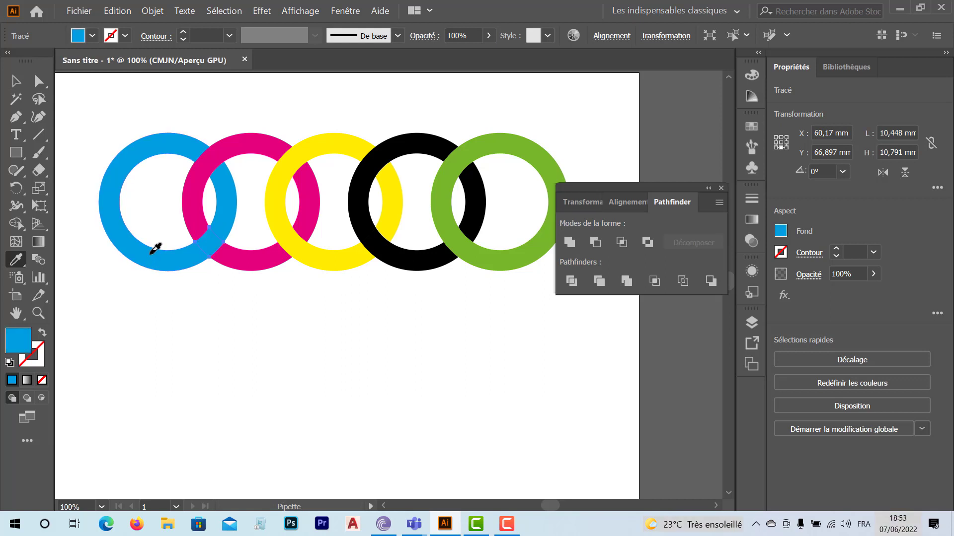
{"action": "key", "text": "v"}
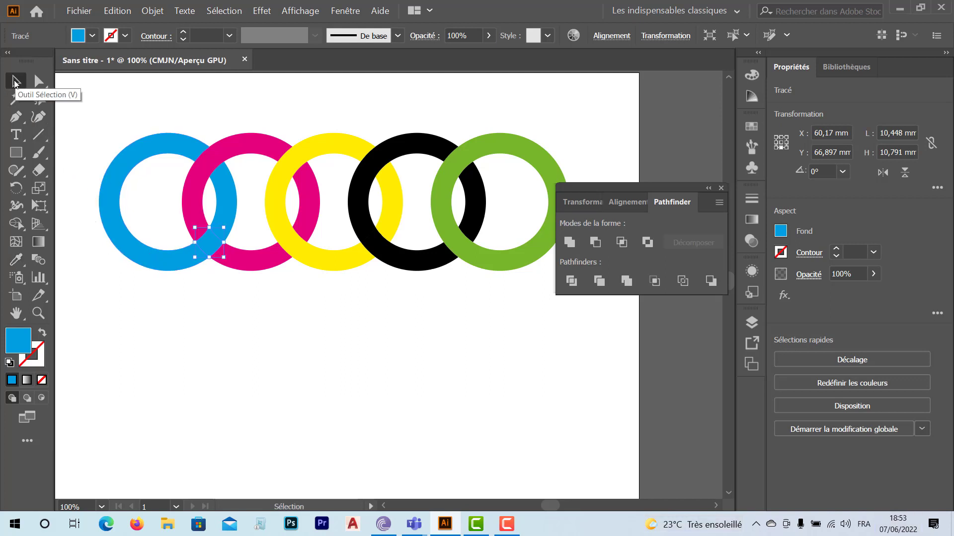
Recolour the lower overlap piece of the magenta and yellow rings magenta by sampling the magenta ring with the Eyedropper.
{"action": "left_click", "coordinate": [291, 244]}
{"action": "key", "text": "i"}
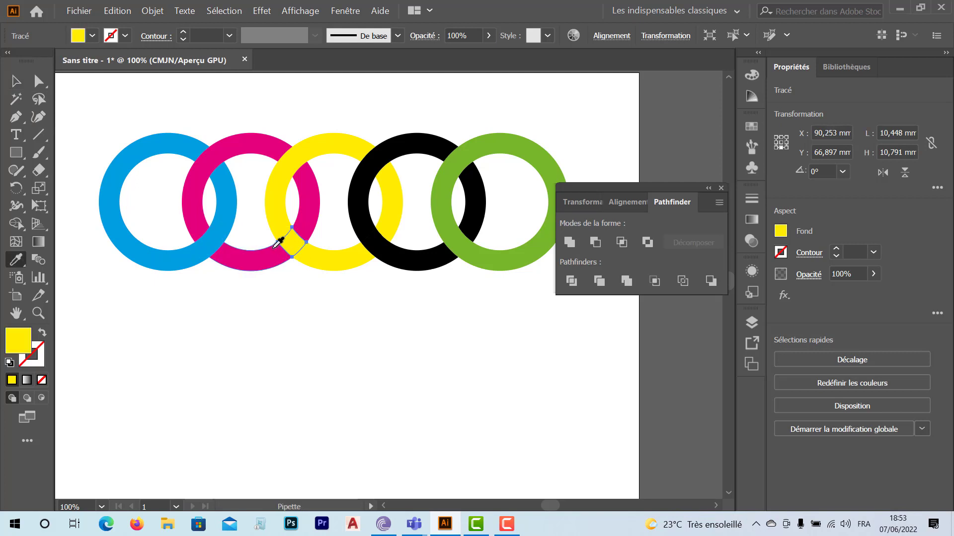
{"action": "left_click", "coordinate": [264, 257]}
{"action": "key", "text": "v"}
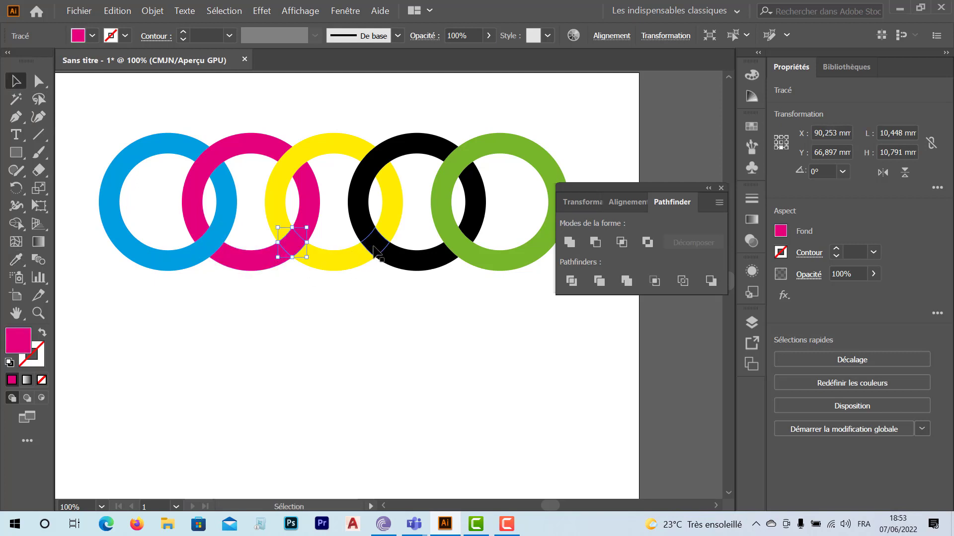
Recolour the lower overlap piece of the yellow and black rings yellow by sampling the yellow ring with the Eyedropper.
{"action": "left_click", "coordinate": [374, 246]}
{"action": "key", "text": "i"}
{"action": "left_click", "coordinate": [351, 259]}
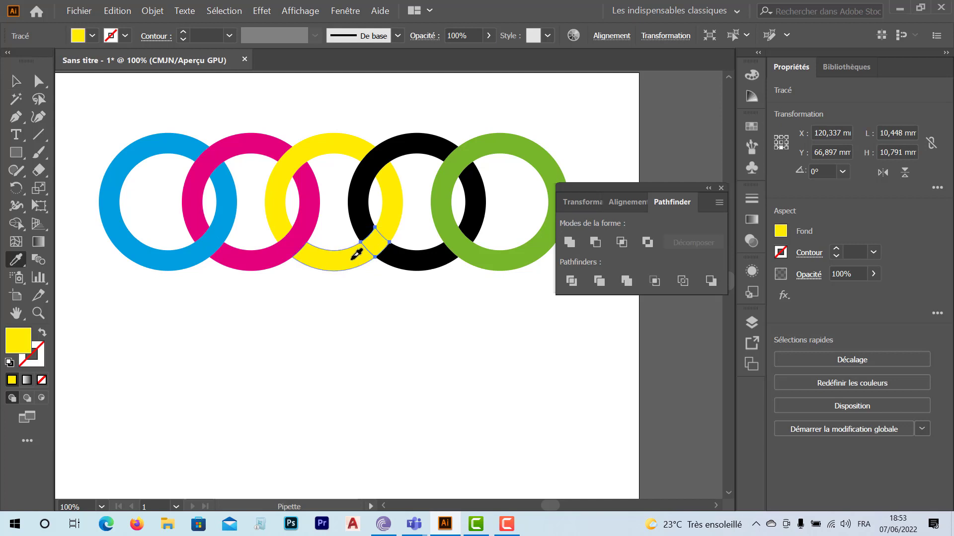
{"action": "key", "text": "v"}
Recolour the lower overlap piece of the black and green rings black with the Eyedropper, and close the Pathfinder settings.
{"action": "left_click", "coordinate": [461, 242]}
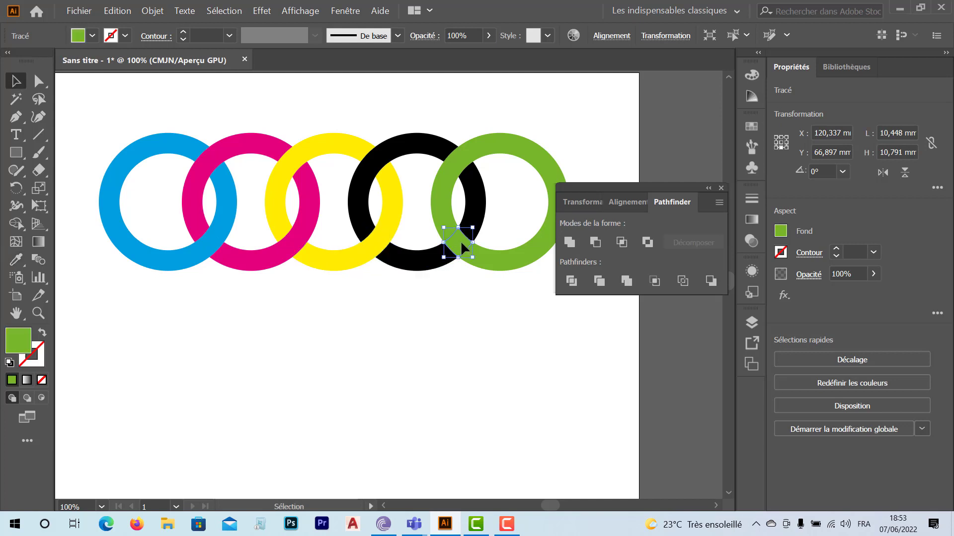
{"action": "key", "text": "i"}
{"action": "left_click", "coordinate": [412, 258]}
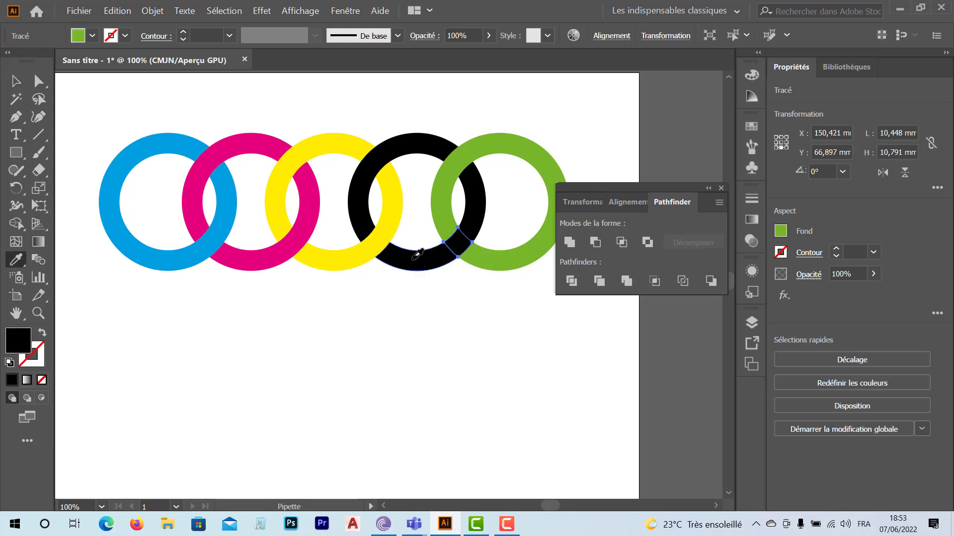
{"action": "key", "text": "v"}
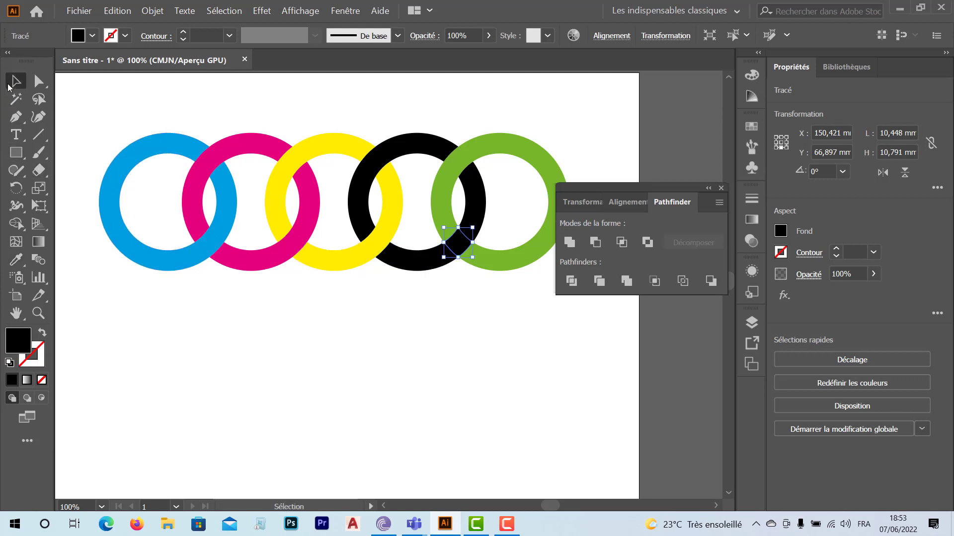
{"action": "left_click", "coordinate": [294, 323]}
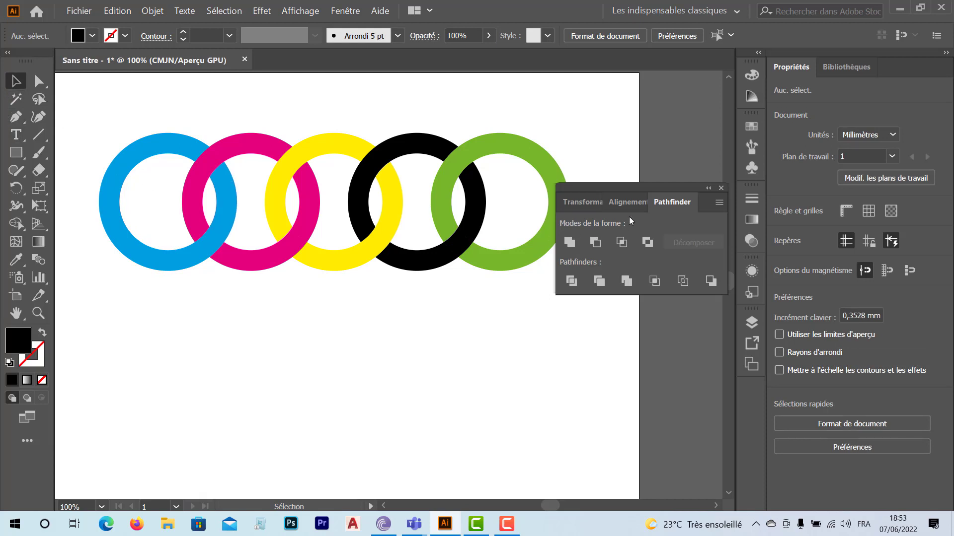
{"action": "left_click", "coordinate": [721, 188]}
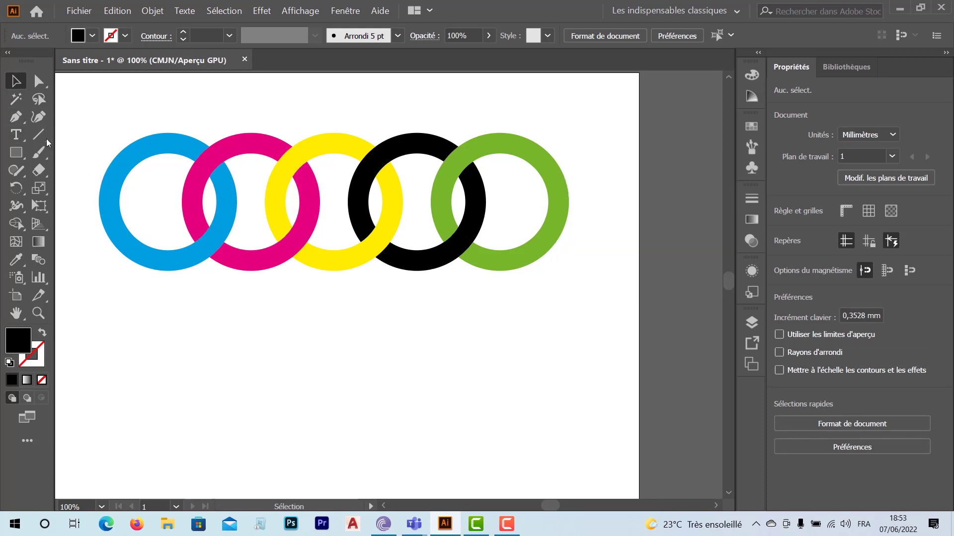
Add the point text "Logo" below the row of rings, replacing the placeholder text.
{"action": "left_click", "coordinate": [17, 138]}
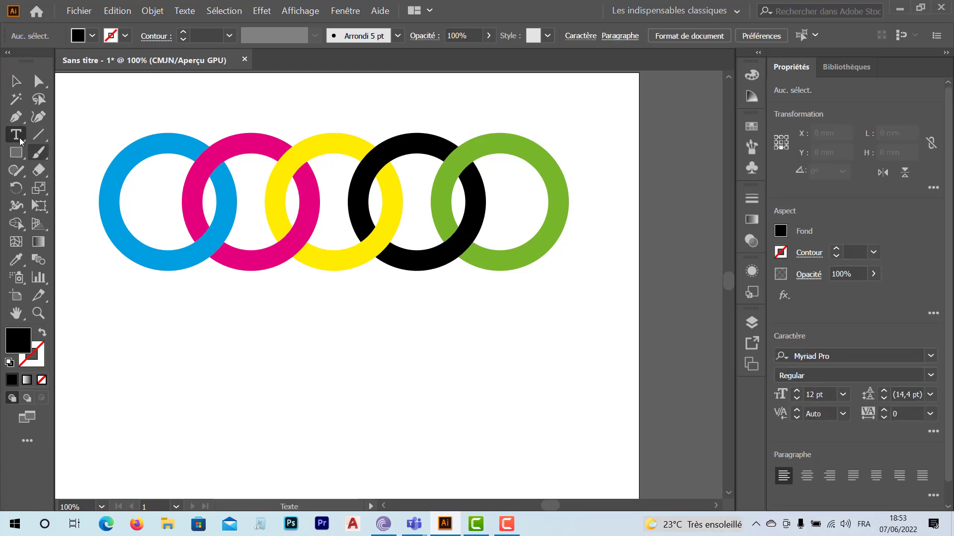
{"action": "left_click", "coordinate": [250, 346]}
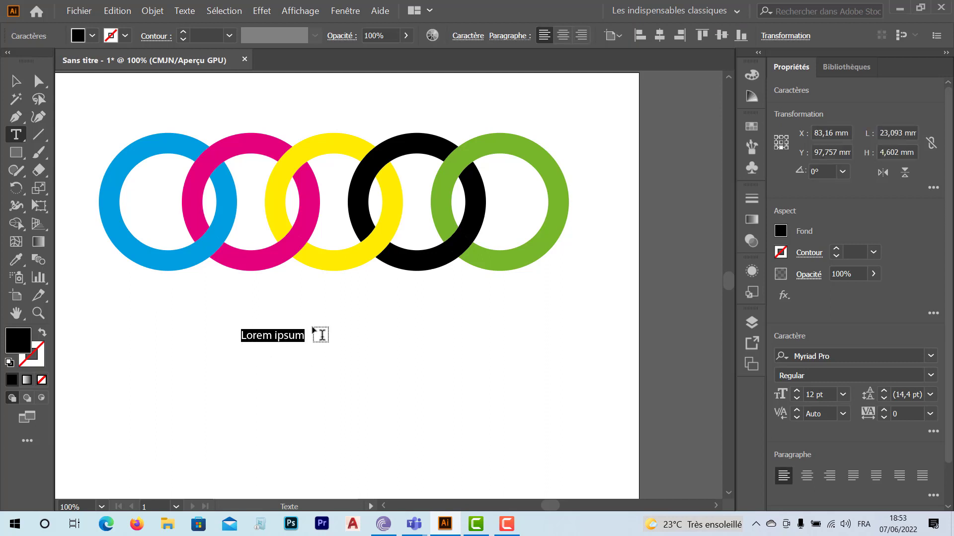
{"action": "key", "text": "BackSpace"}
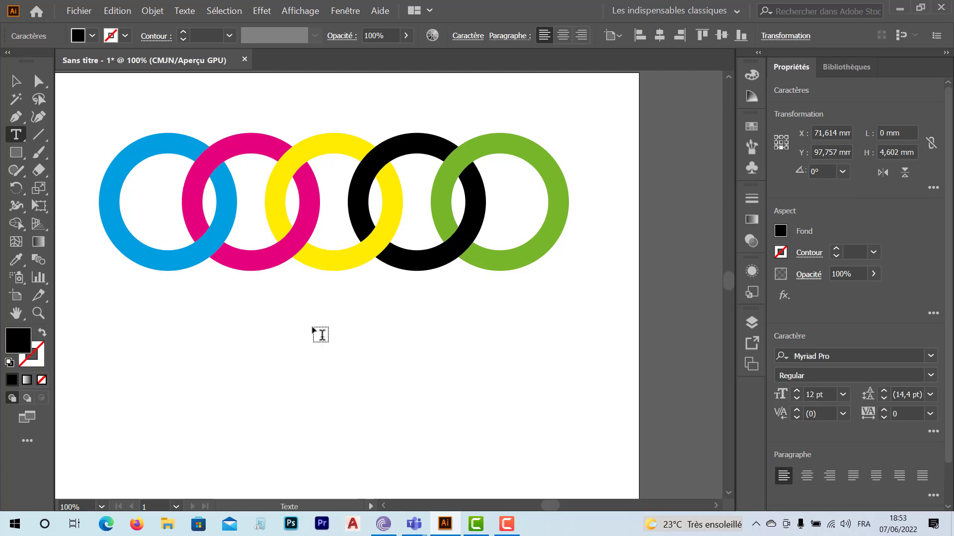
{"action": "type", "text": "Logo"}
Try the AMGDT font on the "Logo" text and replace it with Arial Rounded MT Bold.
{"action": "double_click", "coordinate": [254, 336]}
{"action": "right_click", "coordinate": [254, 336]}
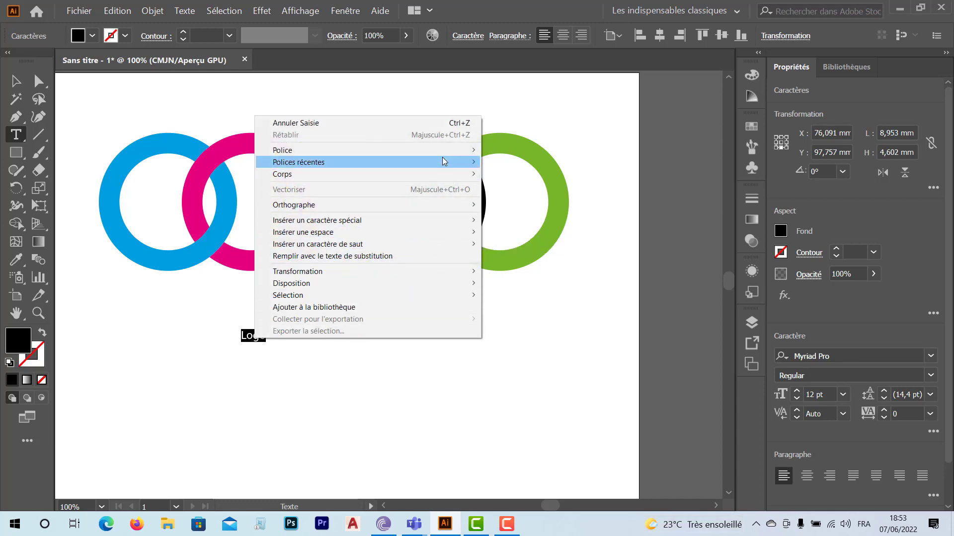
{"action": "mouse_move", "coordinate": [442, 153]}
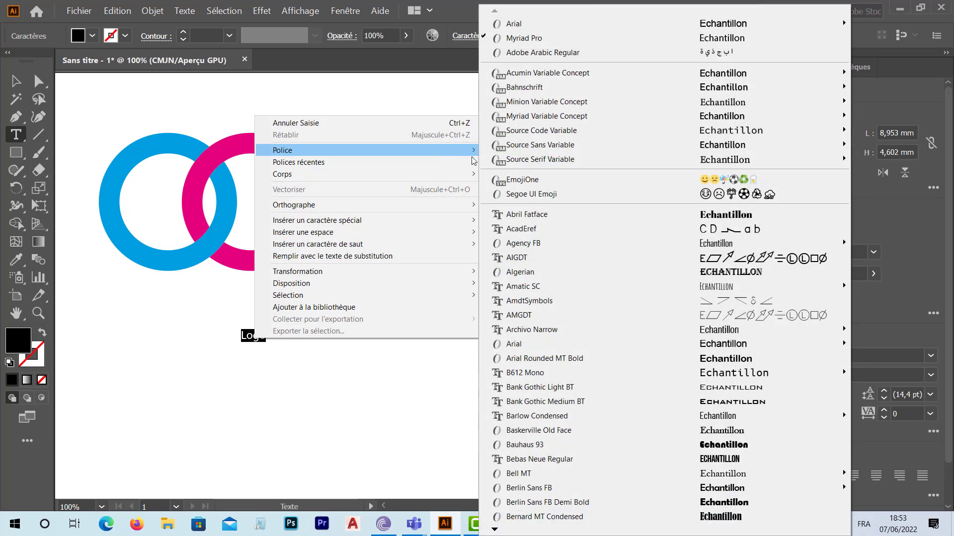
{"action": "left_click", "coordinate": [555, 319]}
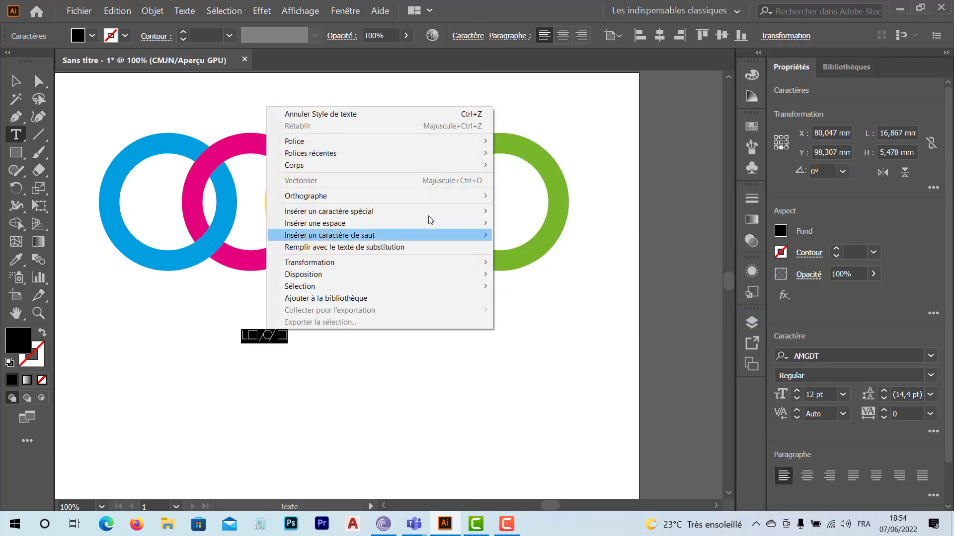
{"action": "mouse_move", "coordinate": [448, 143]}
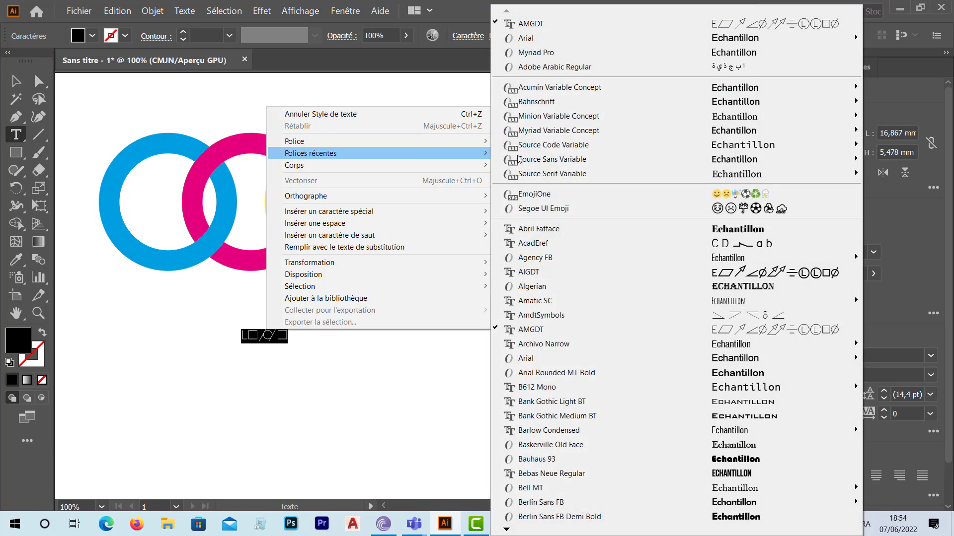
{"action": "left_click", "coordinate": [583, 374]}
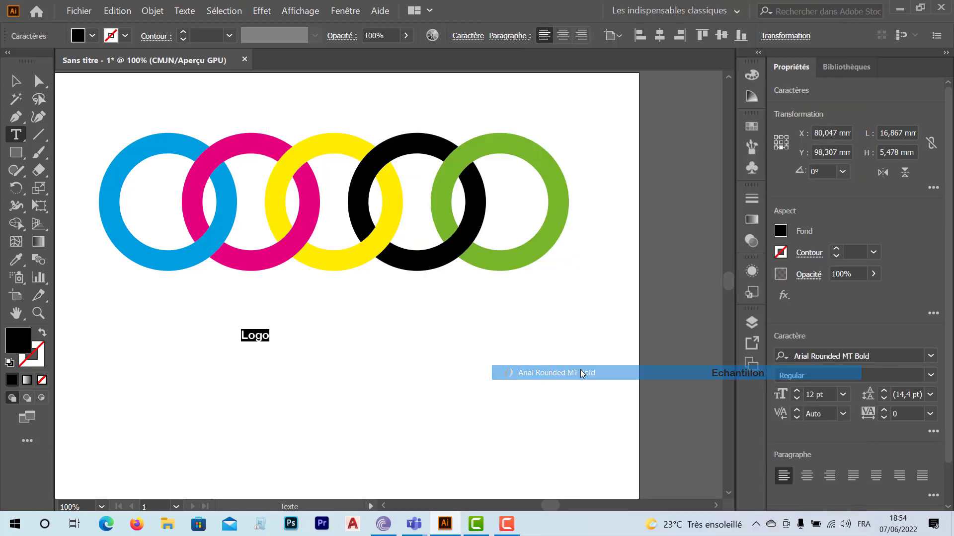
Set the "Logo" text size to 72 pt and shift the text slightly down and to the left beneath the rings.
{"action": "right_click", "coordinate": [264, 337]}
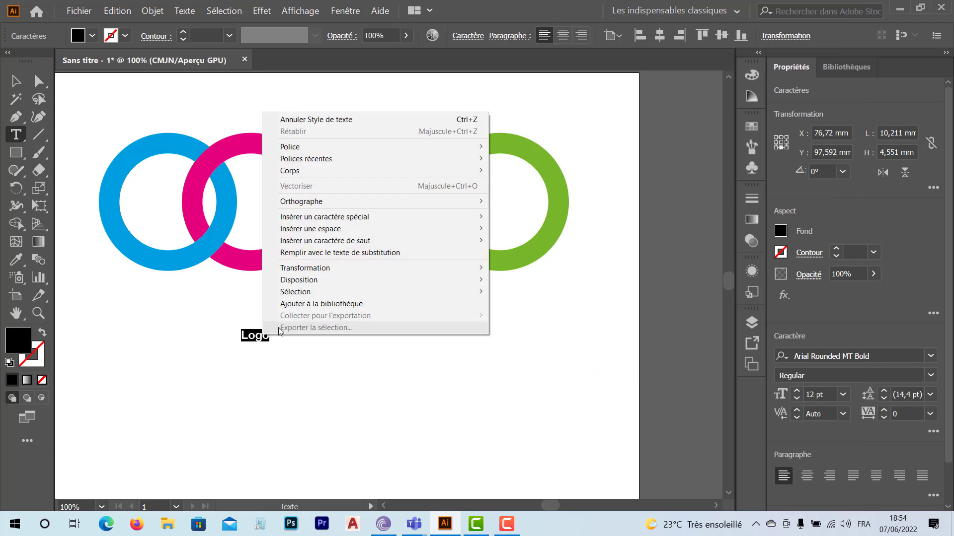
{"action": "mouse_move", "coordinate": [375, 170]}
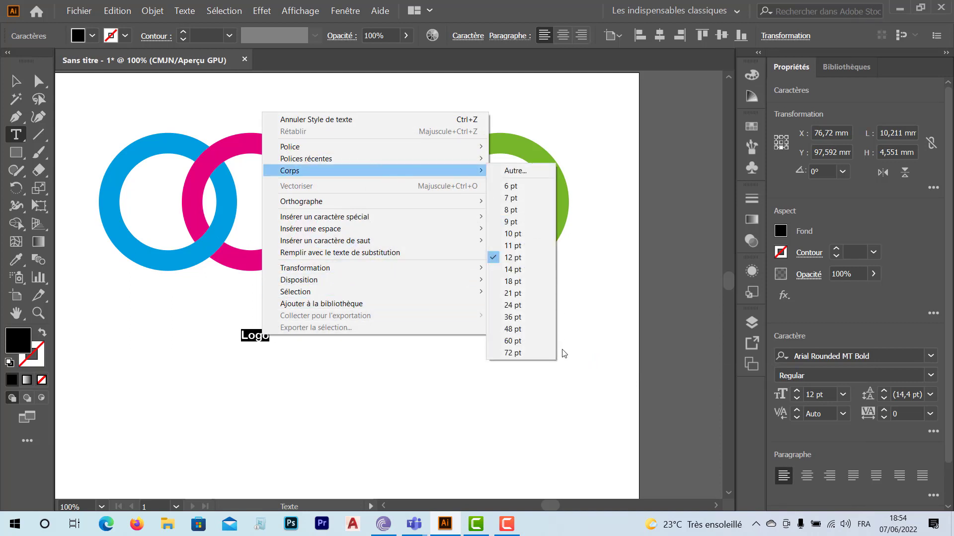
{"action": "left_click", "coordinate": [541, 356]}
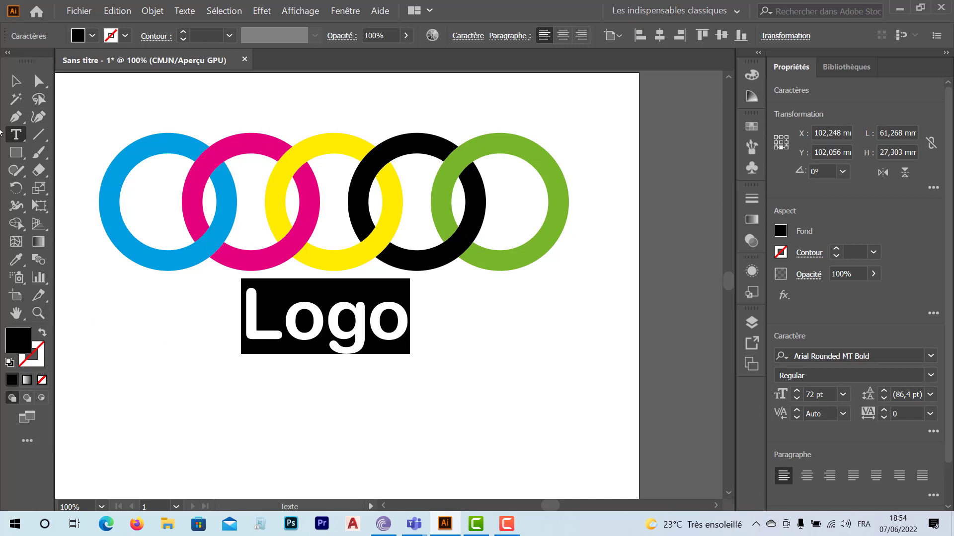
{"action": "left_click", "coordinate": [16, 81]}
{"action": "left_click_drag", "start_coordinate": [339, 334], "coordinate": [332, 341]}
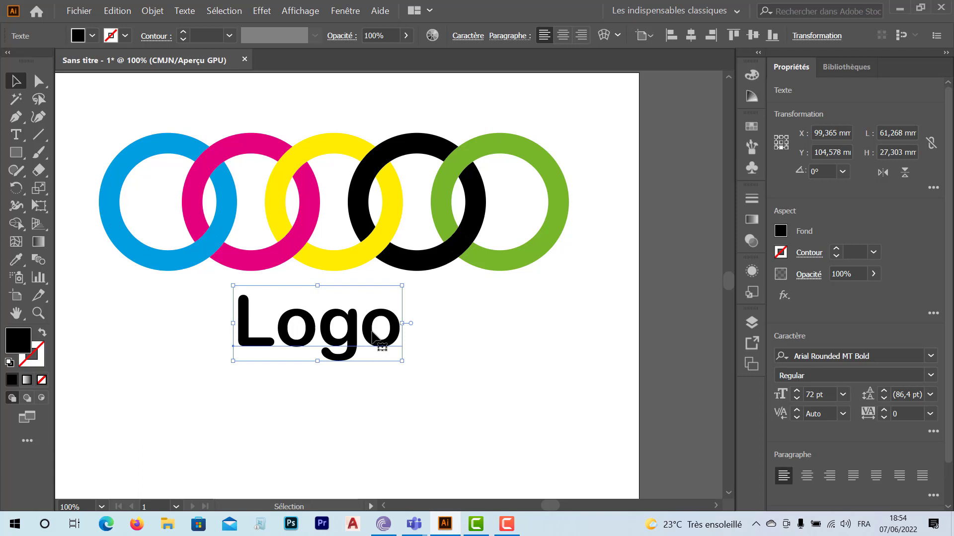
Show the character settings and change the "Logo" text's font to Bahnschrift.
{"action": "left_click", "coordinate": [345, 11]}
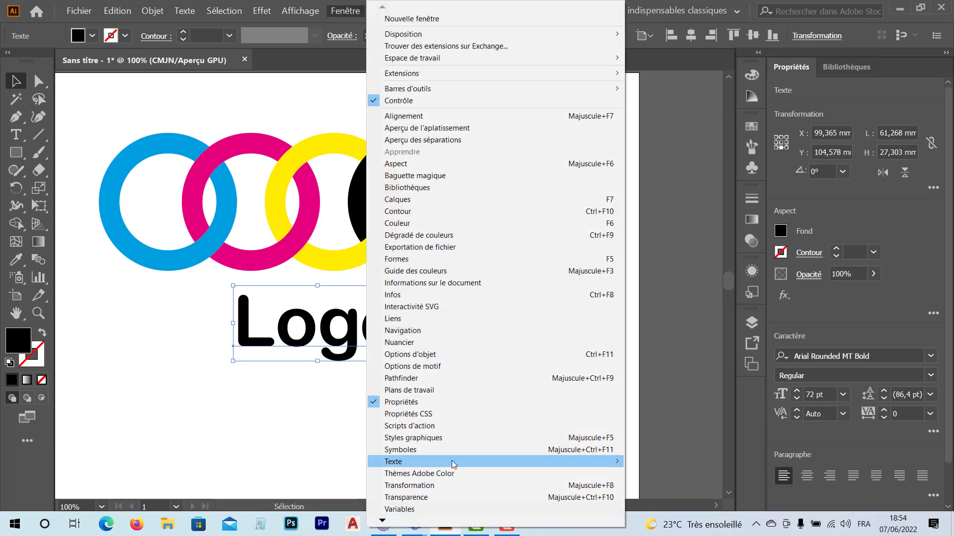
{"action": "mouse_move", "coordinate": [453, 463]}
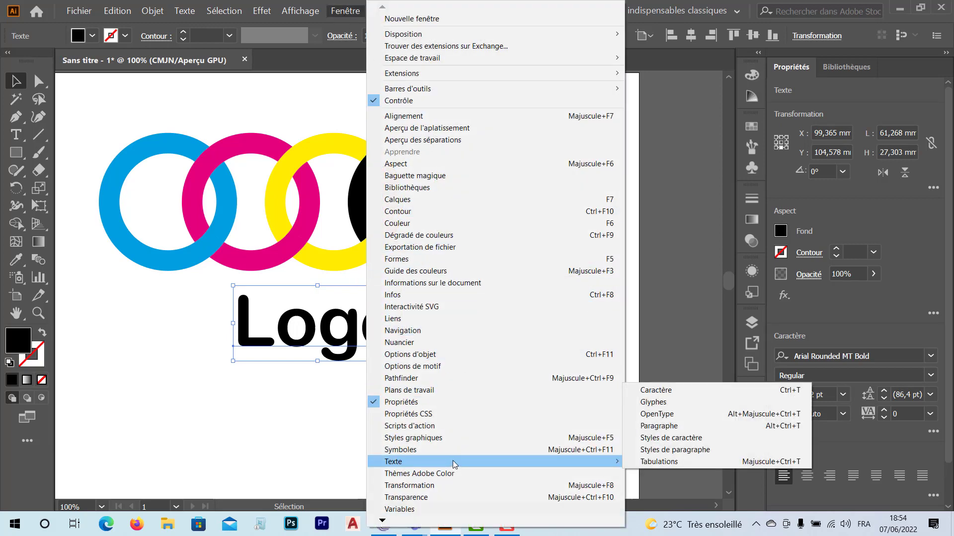
{"action": "left_click", "coordinate": [664, 395]}
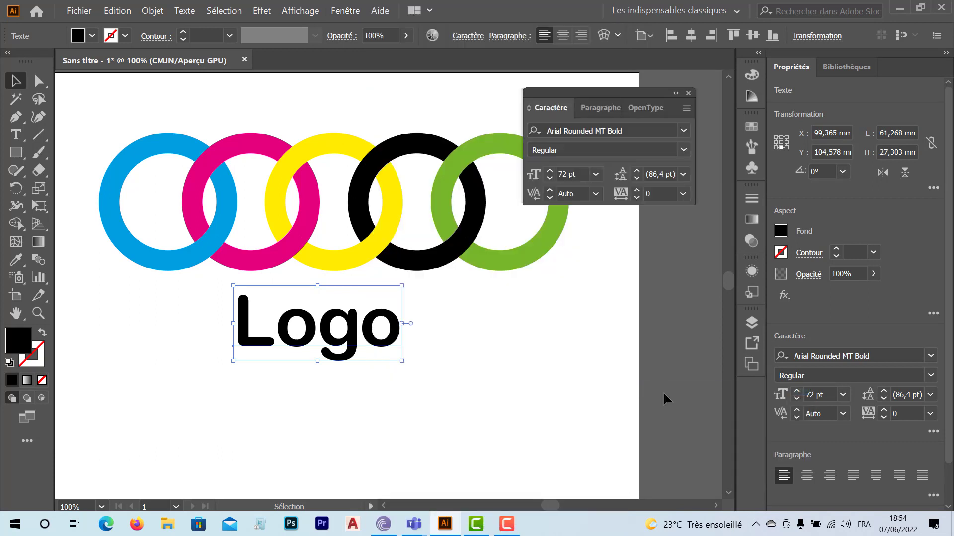
{"action": "left_click", "coordinate": [684, 131]}
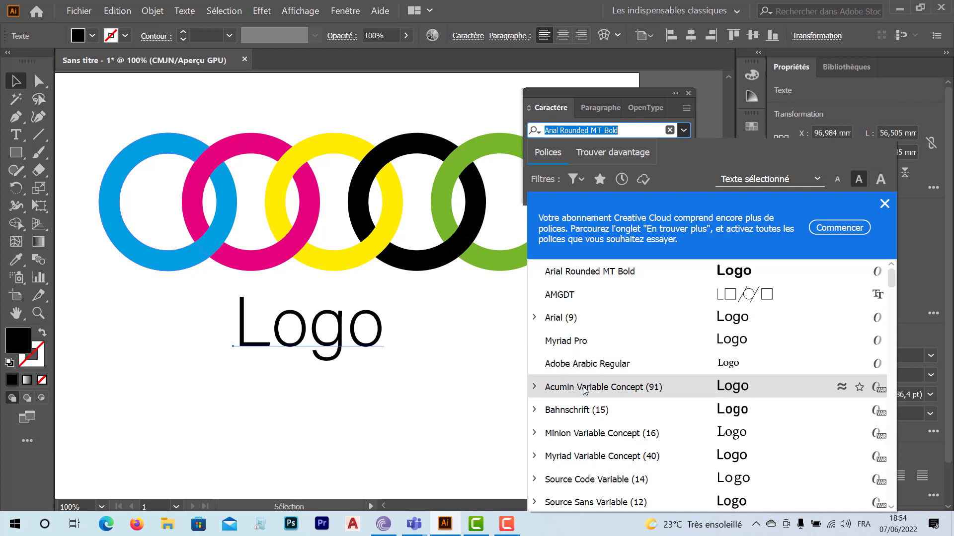
{"action": "left_click", "coordinate": [580, 411]}
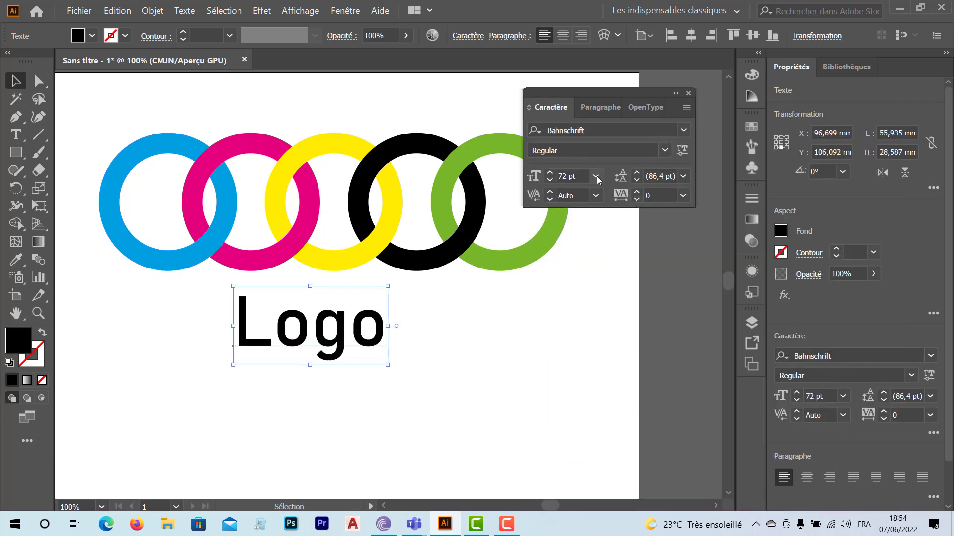
Try a size of 75 pt on the "Logo" text and return it to 72 pt.
{"action": "left_click", "coordinate": [549, 173]}
{"action": "left_click", "coordinate": [549, 172]}
{"action": "left_click", "coordinate": [549, 173]}
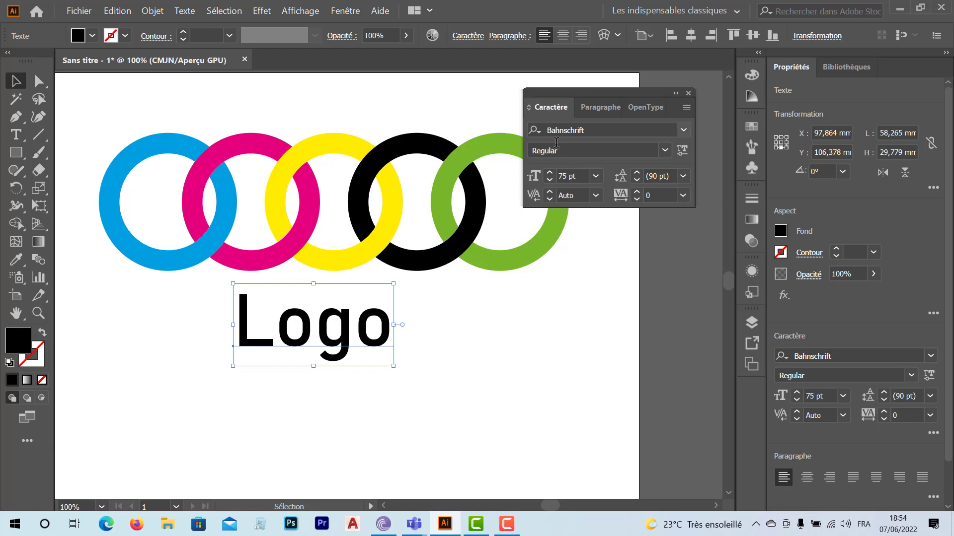
{"action": "left_click", "coordinate": [595, 176]}
{"action": "left_click", "coordinate": [616, 443]}
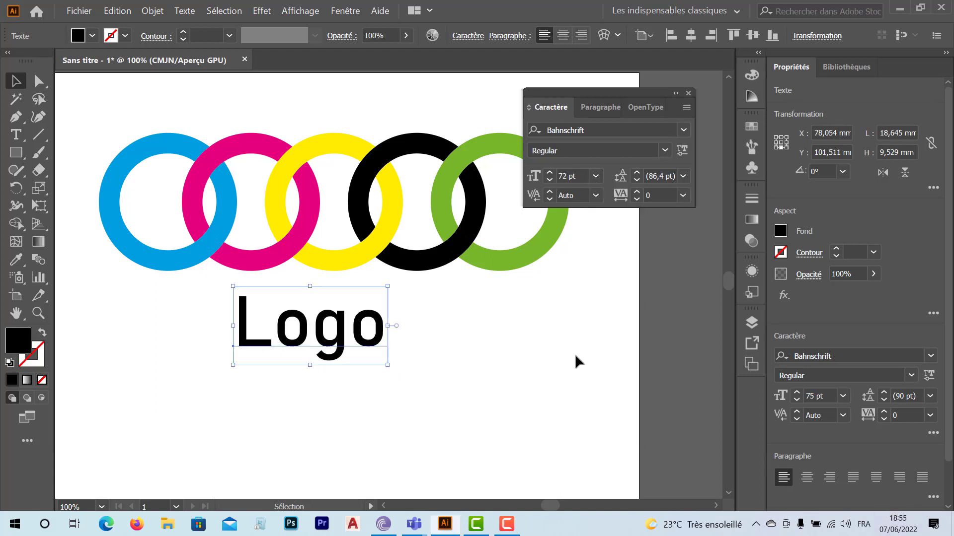
Set the "Logo" text size to 120 pt and its leading to 147 pt, closing the character settings.
{"action": "left_click", "coordinate": [572, 176]}
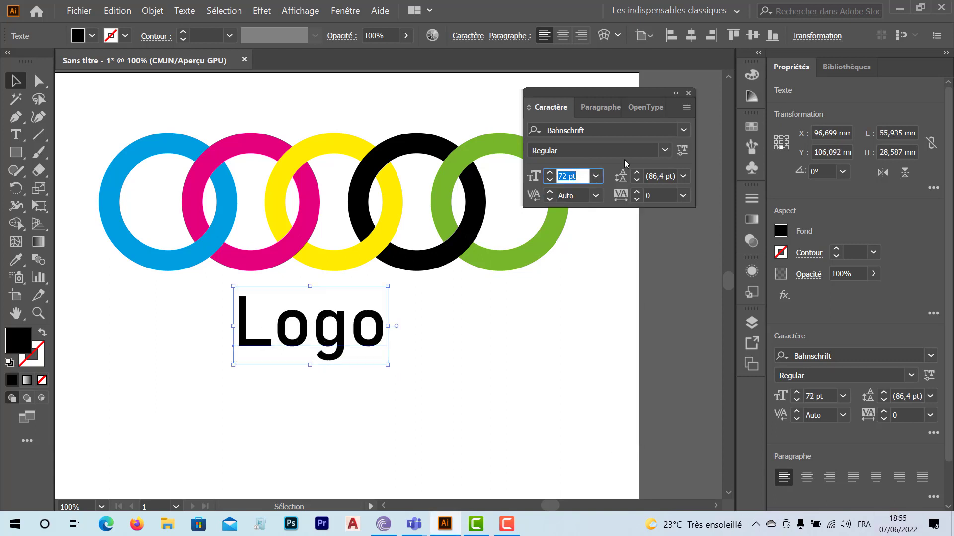
{"action": "type", "text": "120"}
{"action": "key", "text": "Return"}
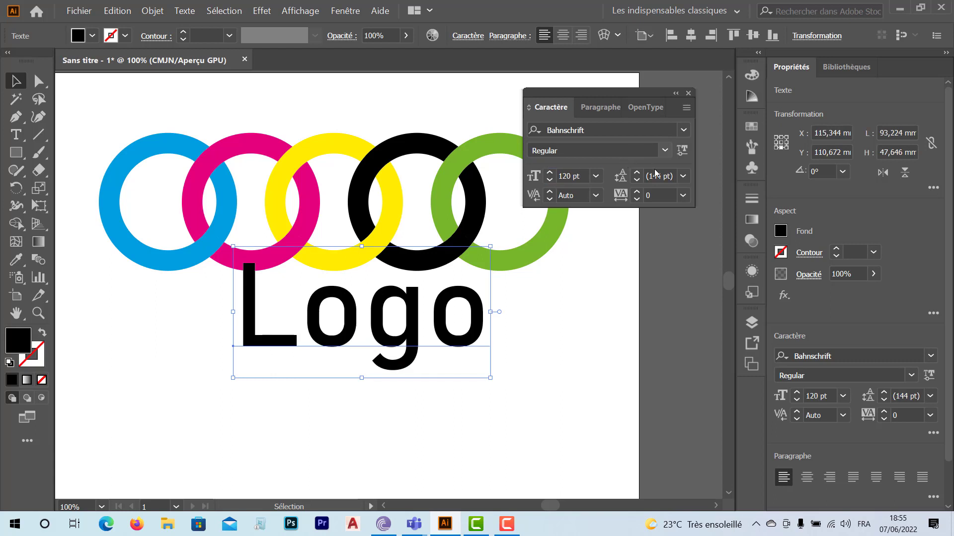
{"action": "left_click", "coordinate": [637, 173]}
{"action": "left_click", "coordinate": [636, 173]}
{"action": "left_click", "coordinate": [637, 173]}
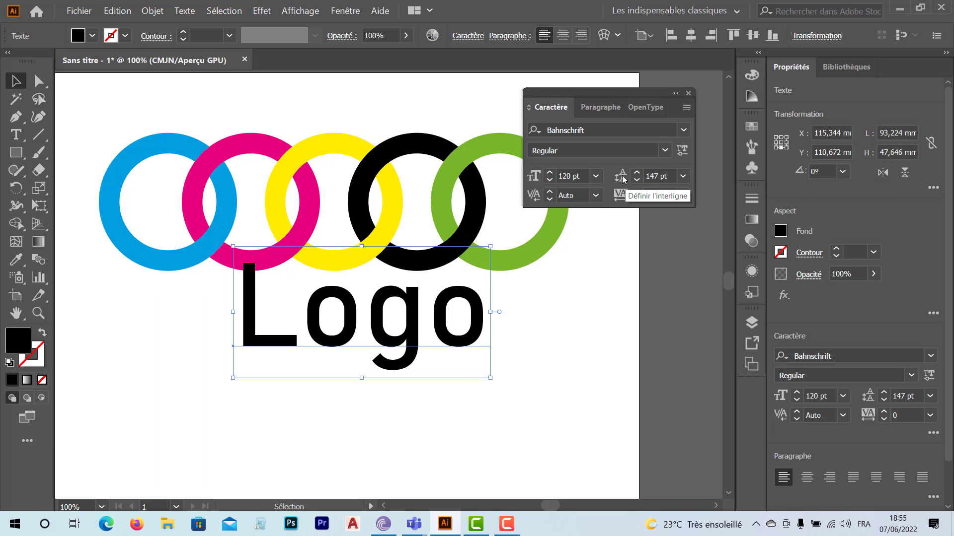
{"action": "left_click", "coordinate": [688, 93]}
Move the enlarged "Logo" text down clear of the rings and convert it to outlines.
{"action": "left_click_drag", "start_coordinate": [414, 341], "coordinate": [406, 383]}
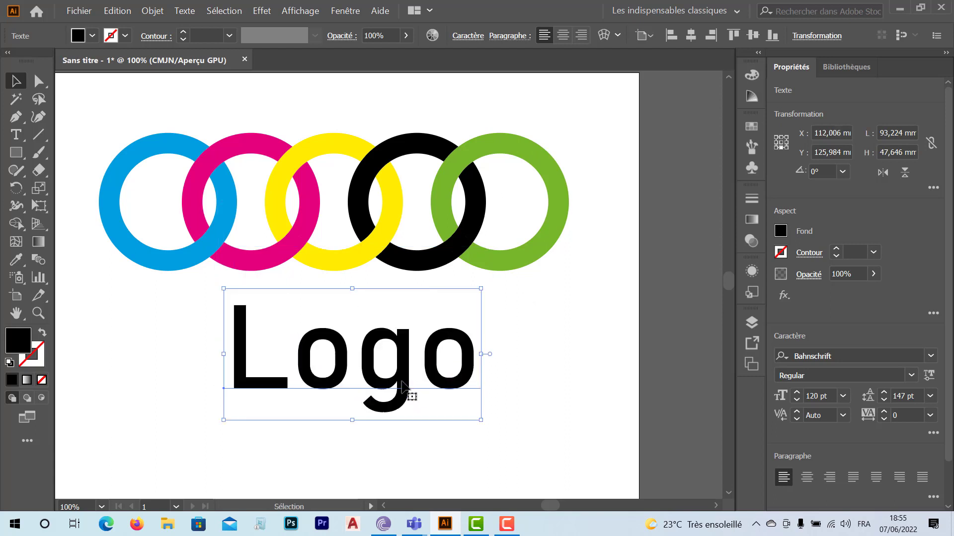
{"action": "right_click", "coordinate": [402, 384]}
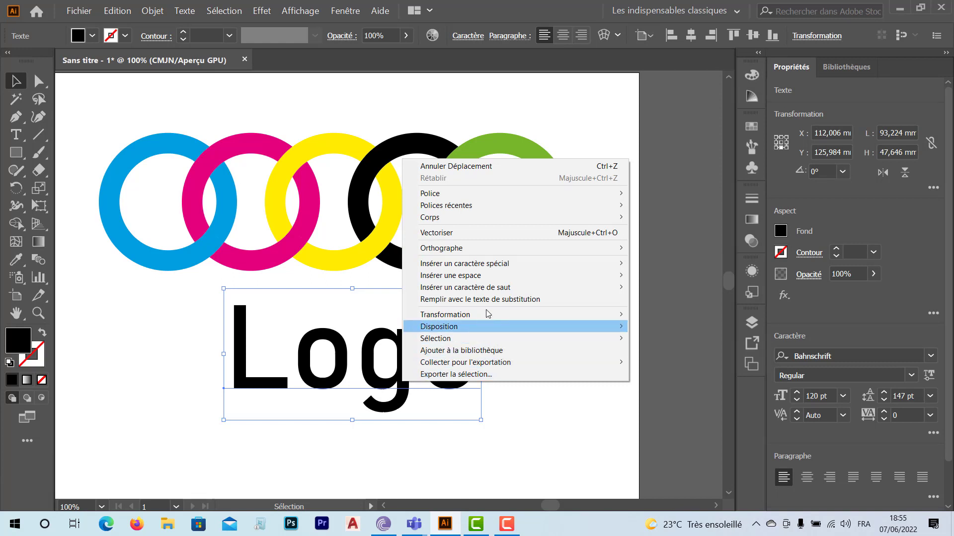
{"action": "mouse_move", "coordinate": [499, 245]}
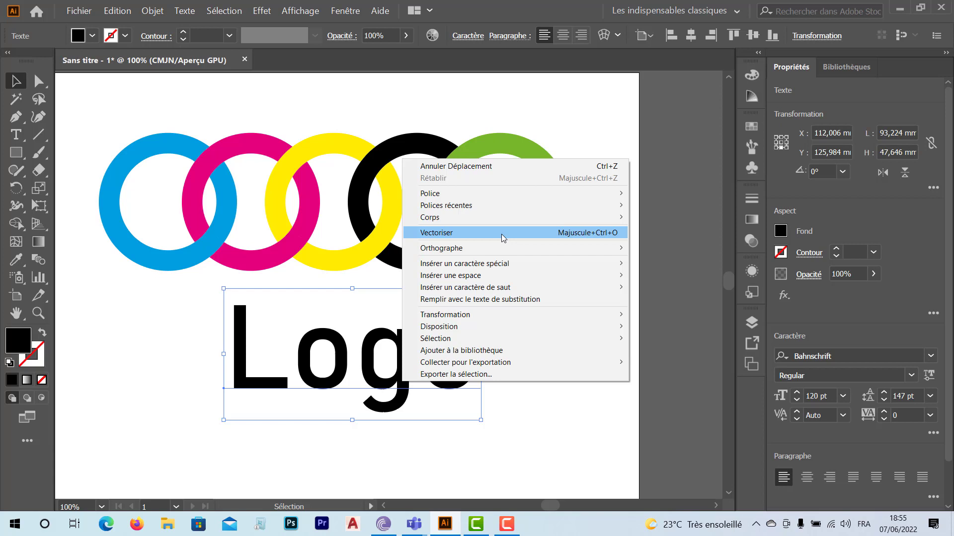
{"action": "left_click", "coordinate": [501, 234]}
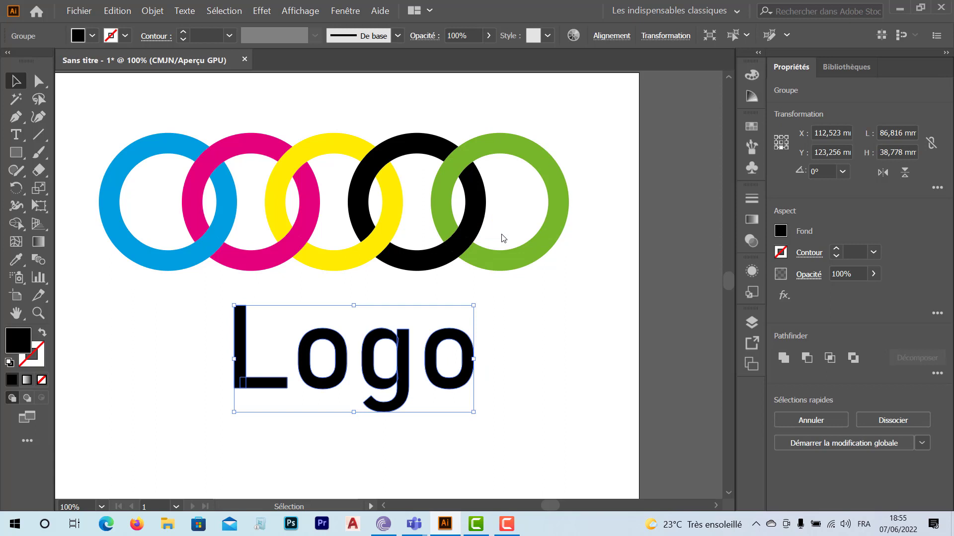
{"action": "right_click", "coordinate": [403, 361]}
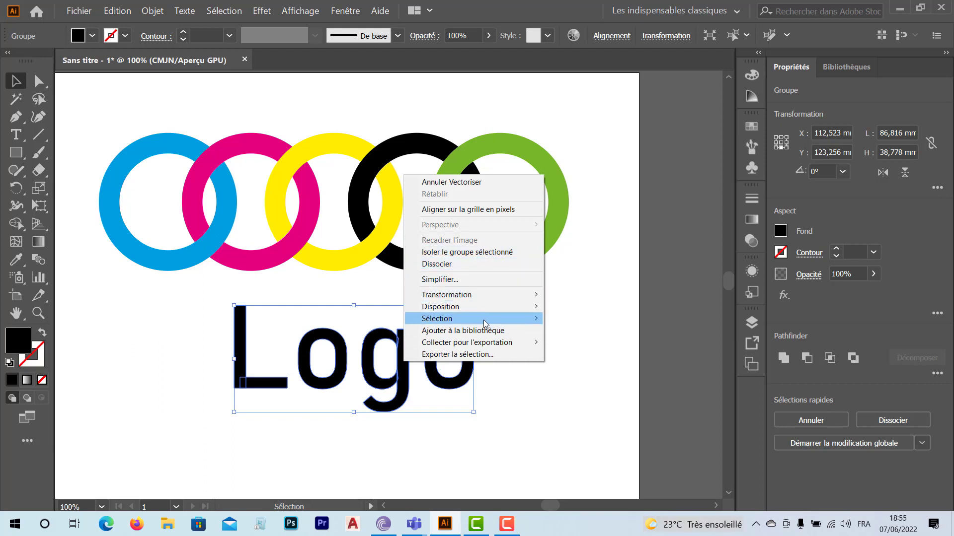
{"action": "left_click", "coordinate": [552, 404]}
{"action": "left_click", "coordinate": [552, 403]}
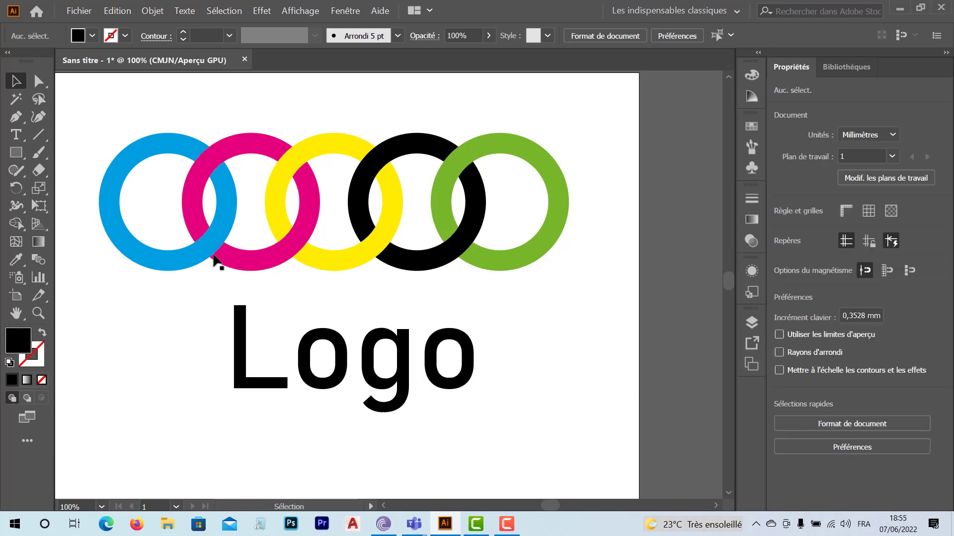
Draw a horizontal line about 131 mm long across the middle of the lettering, with the default fill and 1 pt black stroke.
{"action": "left_click", "coordinate": [39, 135]}
{"action": "left_click_drag", "start_coordinate": [195, 353], "coordinate": [562, 371]}
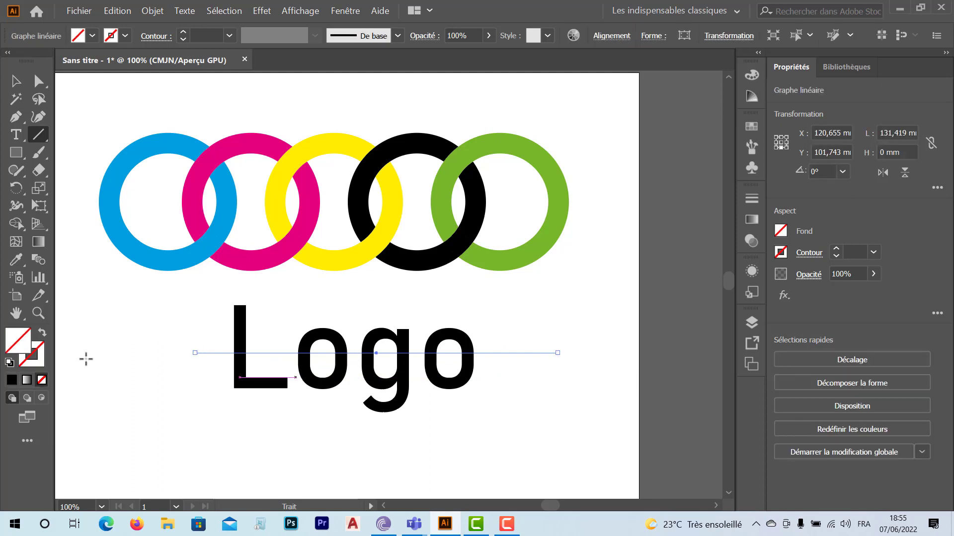
{"action": "left_click", "coordinate": [9, 363]}
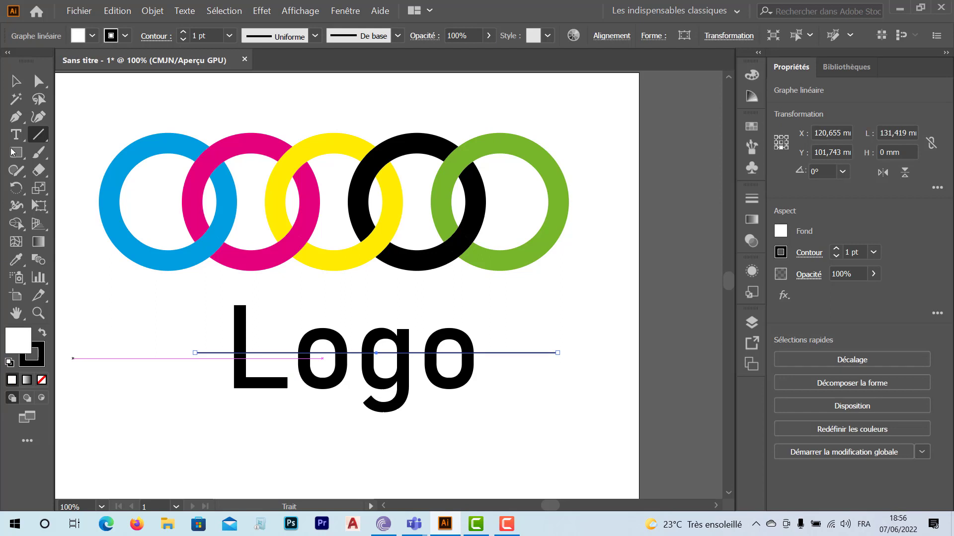
{"action": "left_click", "coordinate": [16, 80]}
{"action": "left_click", "coordinate": [488, 428]}
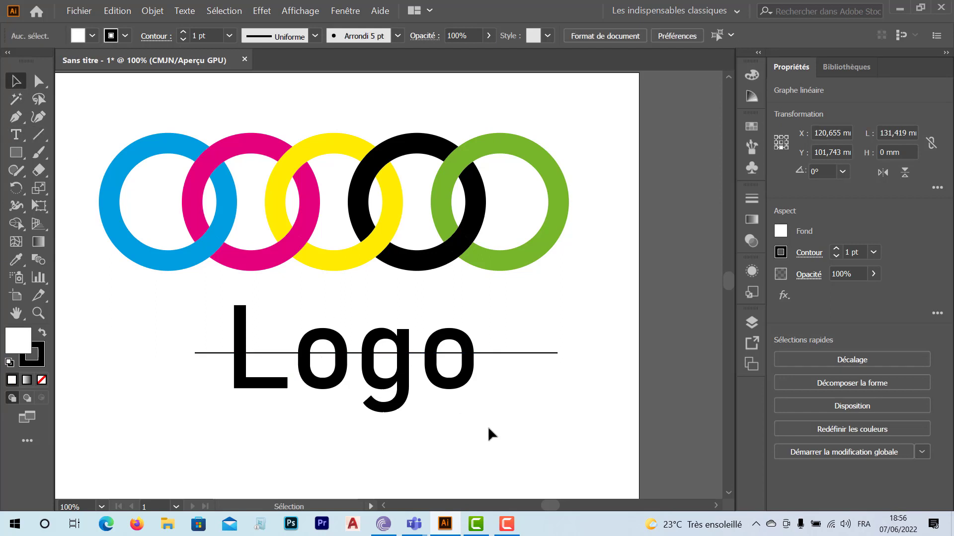
Divide the "Logo" outlines along the horizontal line with Pathfinder Divide.
{"action": "left_click", "coordinate": [390, 397]}
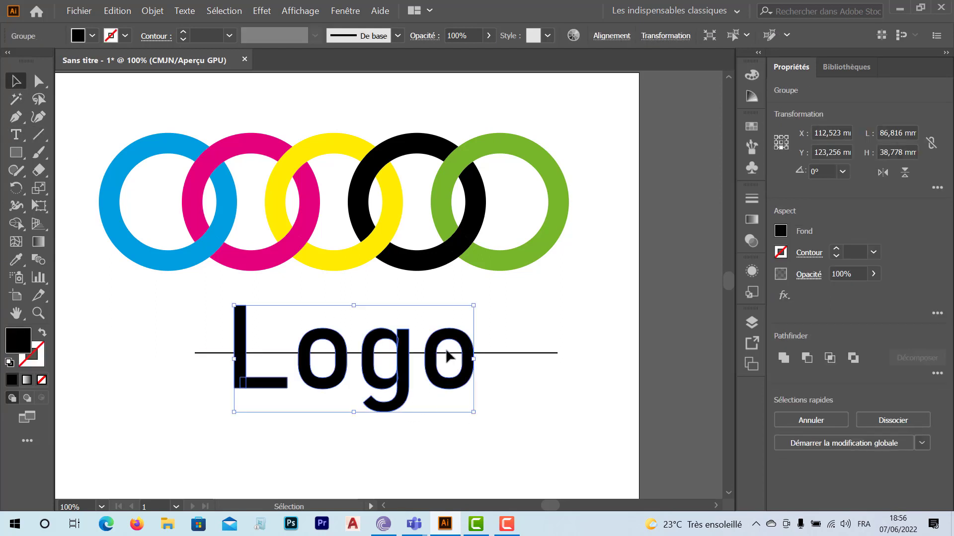
{"action": "left_click_drag", "start_coordinate": [523, 323], "coordinate": [417, 390]}
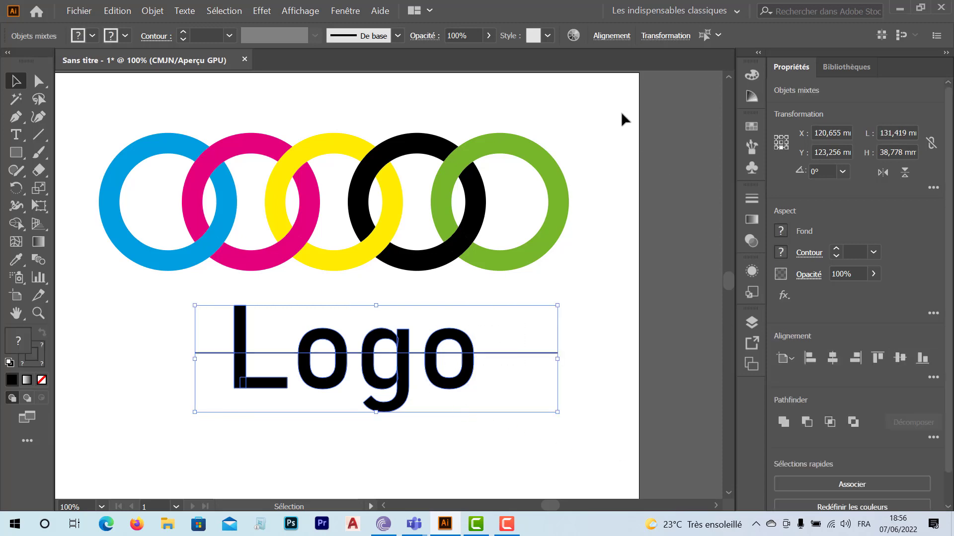
{"action": "left_click", "coordinate": [348, 12]}
{"action": "left_click", "coordinate": [401, 378]}
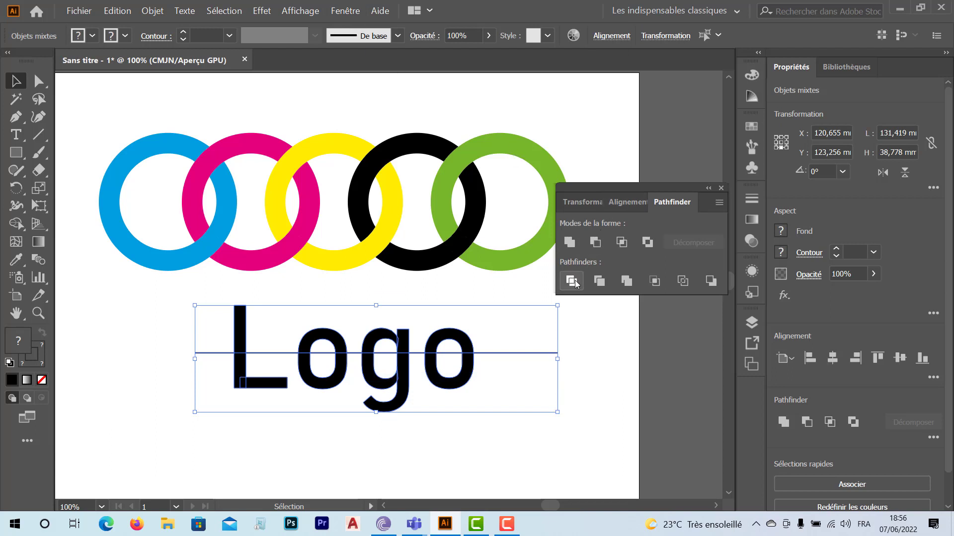
{"action": "left_click", "coordinate": [572, 281]}
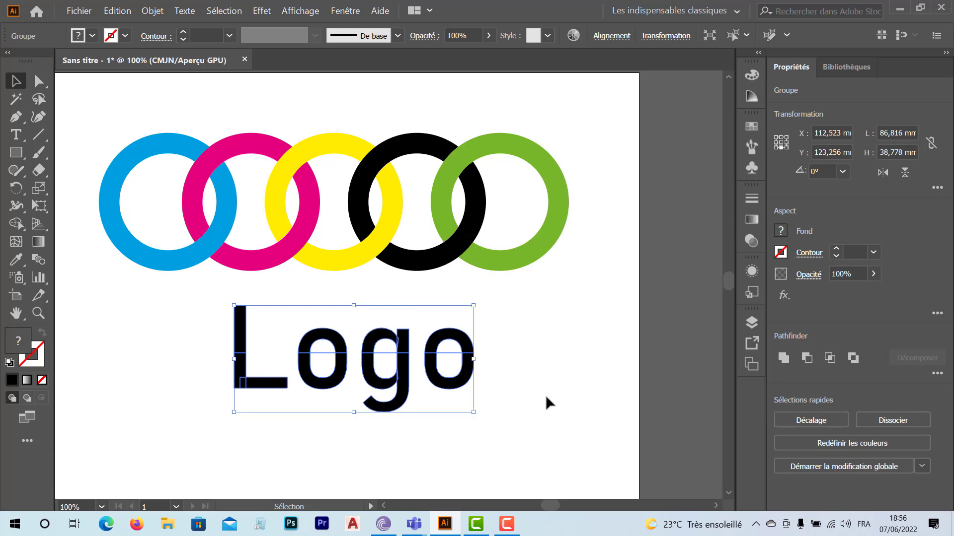
{"action": "left_click", "coordinate": [516, 400]}
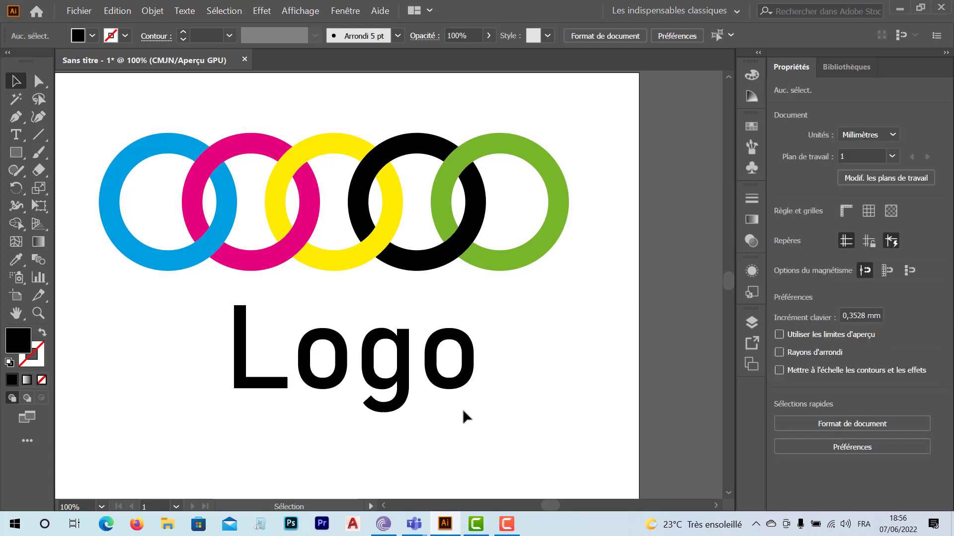
Ungroup the divided lettering and nudge its lower halves down by about 0.7 mm to open a thin gap.
{"action": "left_click", "coordinate": [448, 381]}
{"action": "right_click", "coordinate": [448, 382]}
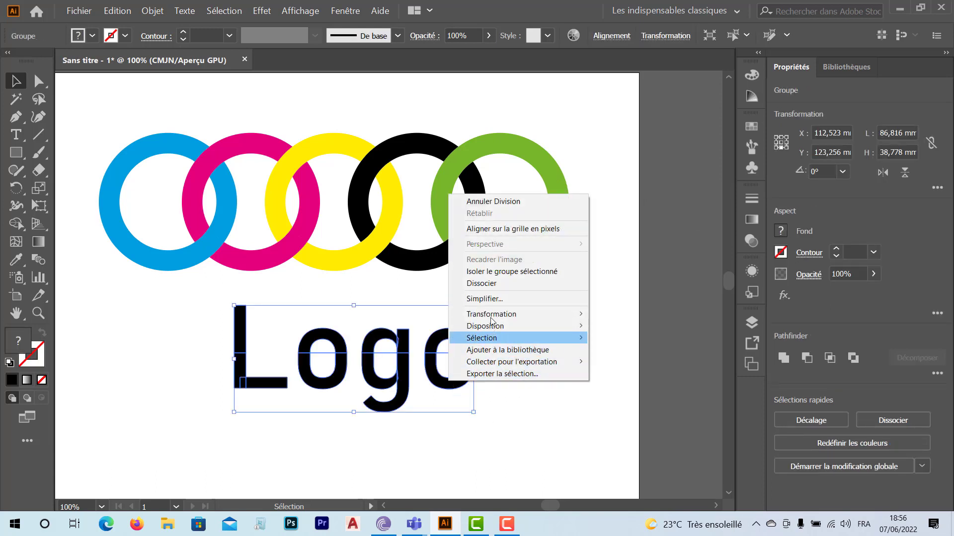
{"action": "left_click", "coordinate": [494, 284]}
{"action": "left_click_drag", "start_coordinate": [493, 419], "coordinate": [239, 381]}
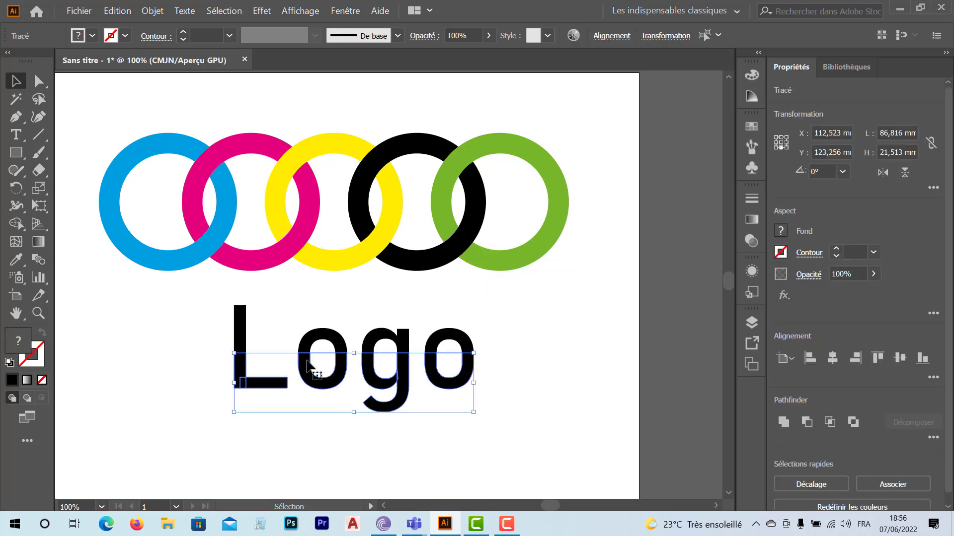
{"action": "key", "text": "Down"}
{"action": "key", "text": "Down"}
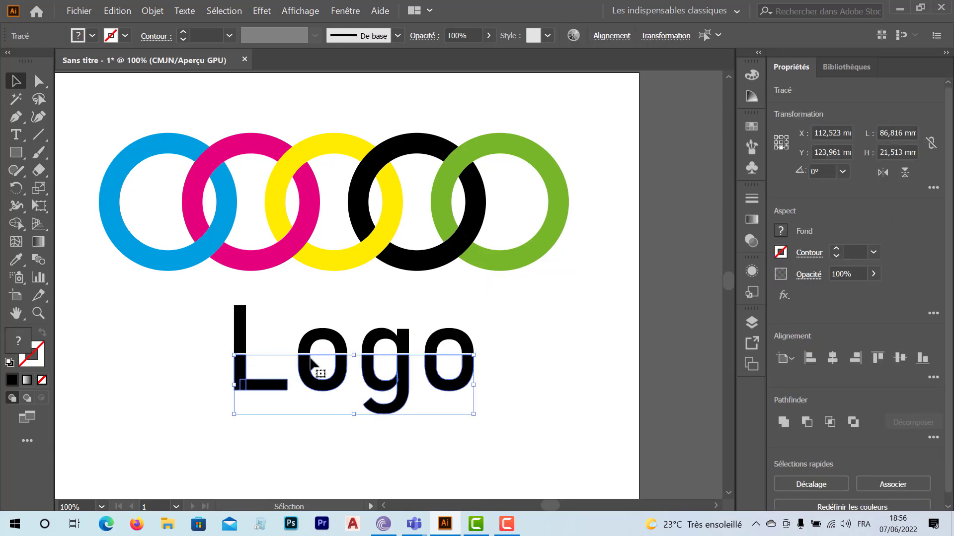
{"action": "left_click", "coordinate": [560, 455]}
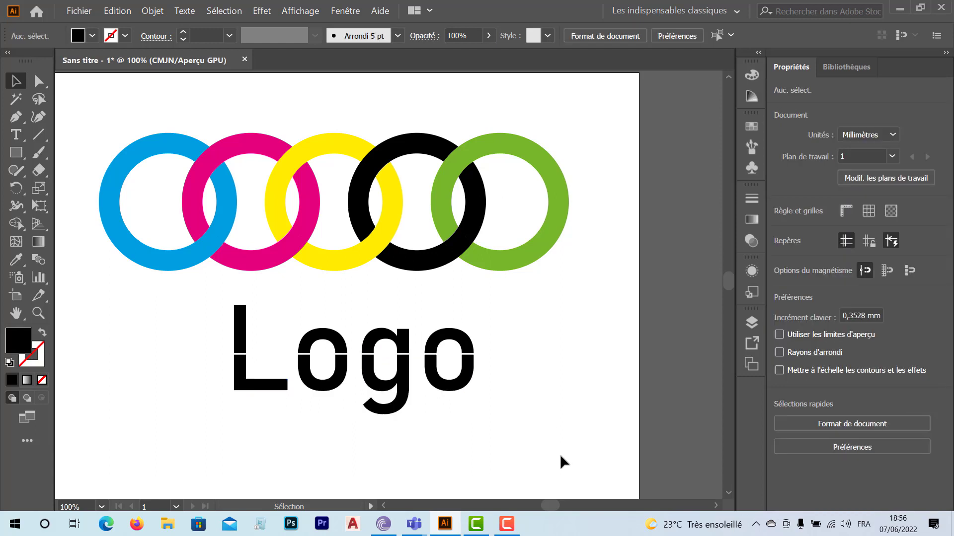
Recolour the upper pieces of the L, both o's and the g's bowl with the blue sampled from the first ring.
{"action": "left_click", "coordinate": [463, 344]}
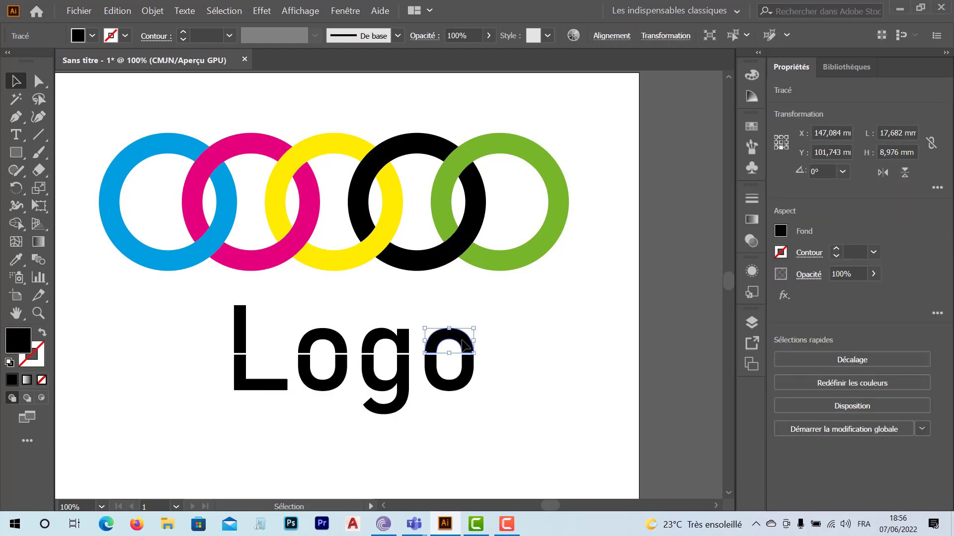
{"action": "left_click", "coordinate": [393, 338]}
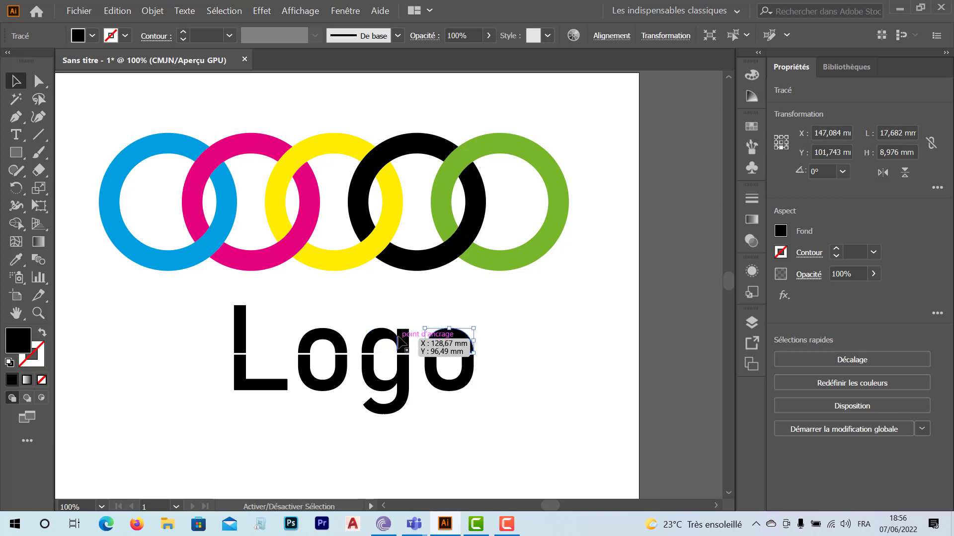
{"action": "left_click", "coordinate": [465, 343], "text": "shift"}
{"action": "left_click", "coordinate": [334, 345], "text": "shift"}
{"action": "left_click", "coordinate": [242, 323], "text": "shift"}
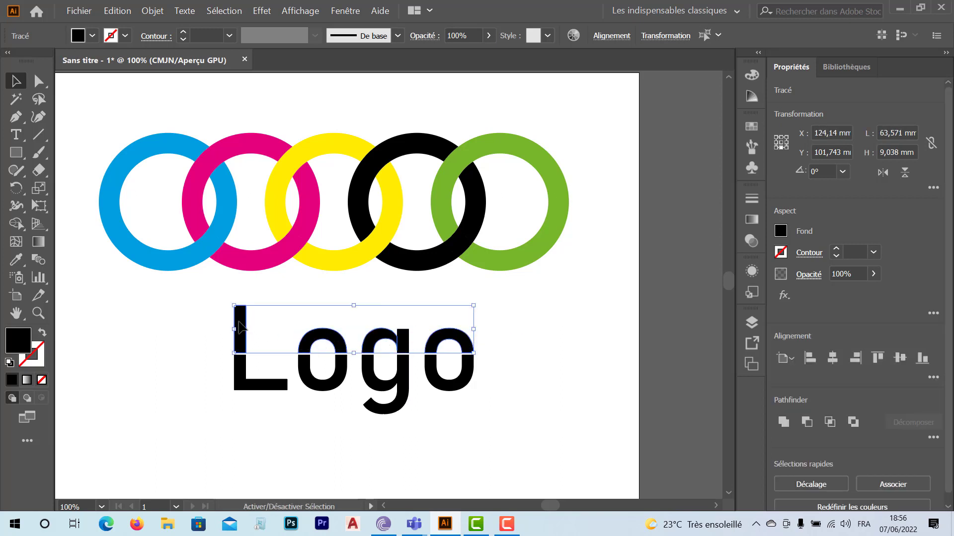
{"action": "key", "text": "i"}
{"action": "left_click", "coordinate": [192, 252]}
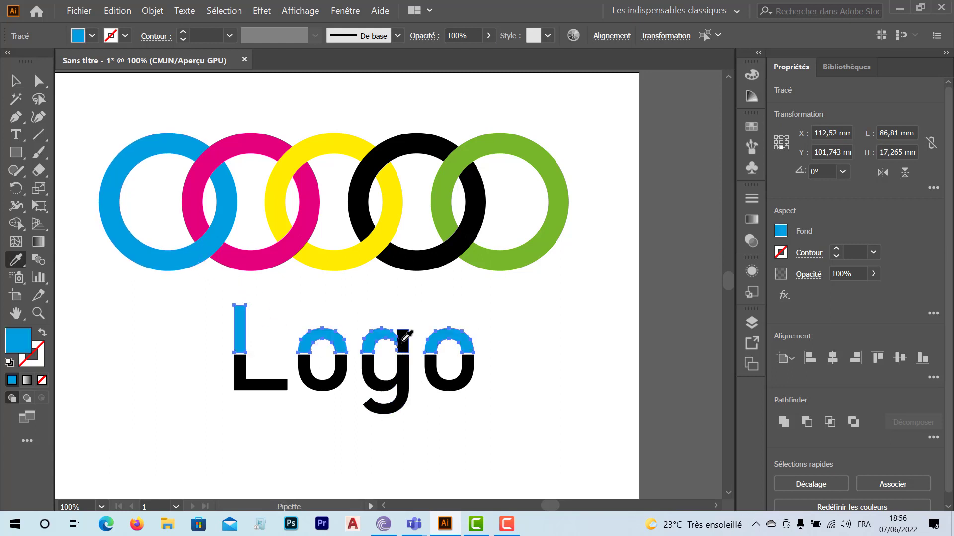
Select the lower pieces of both o's and the g plus the L's foot, and pick grey 7A7C76 as their fill.
{"action": "key", "text": "v"}
{"action": "left_click", "coordinate": [427, 388]}
{"action": "left_click", "coordinate": [395, 404], "text": "shift"}
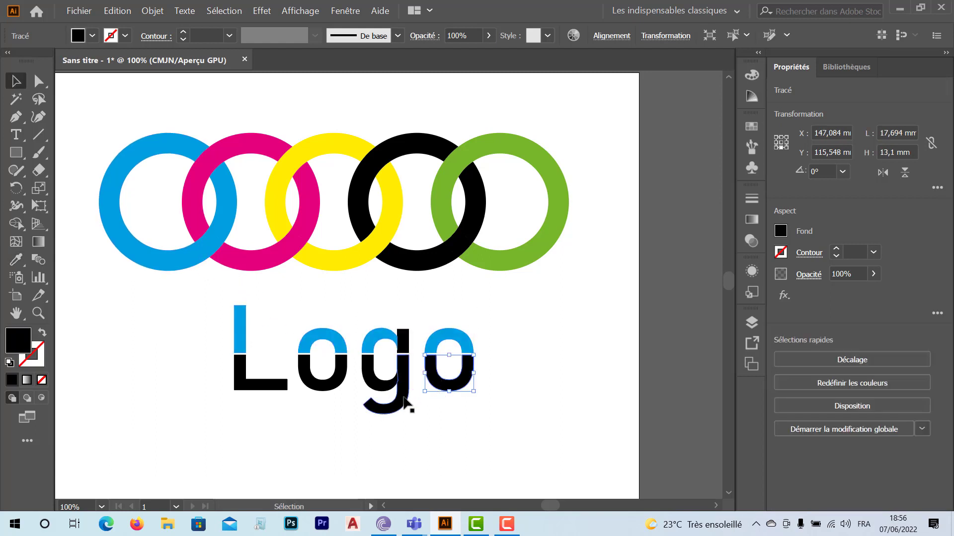
{"action": "left_click", "coordinate": [320, 390], "text": "shift"}
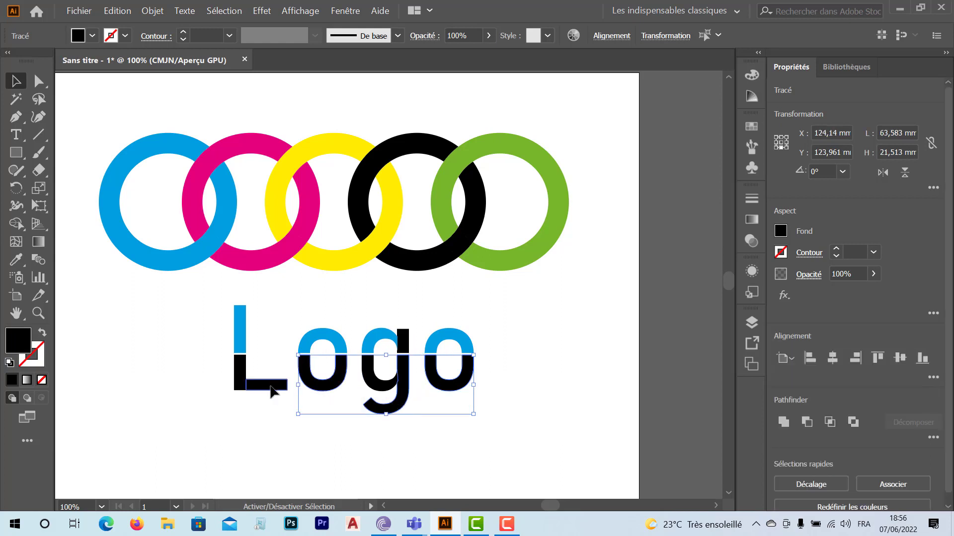
{"action": "left_click", "coordinate": [264, 389], "text": "shift"}
{"action": "double_click", "coordinate": [25, 343]}
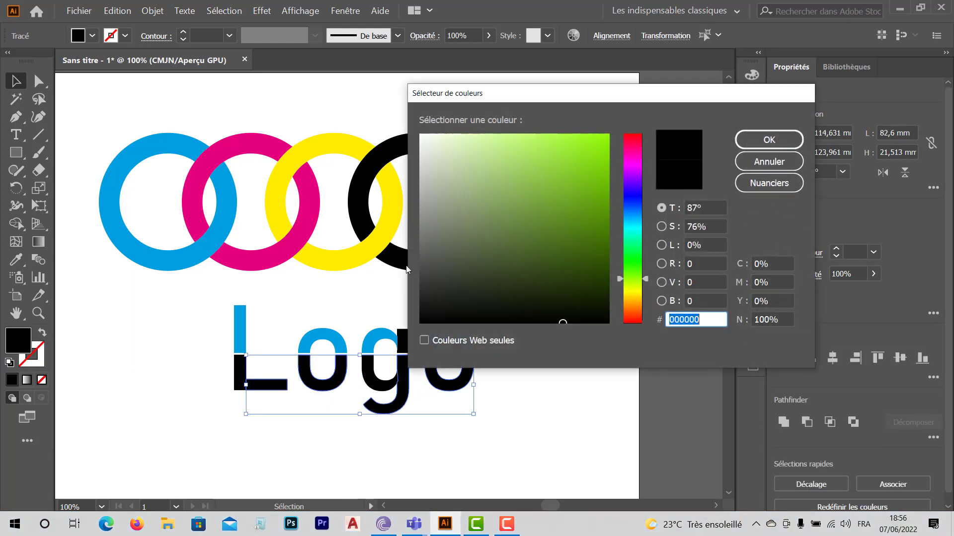
{"action": "type", "text": "7A7C76"}
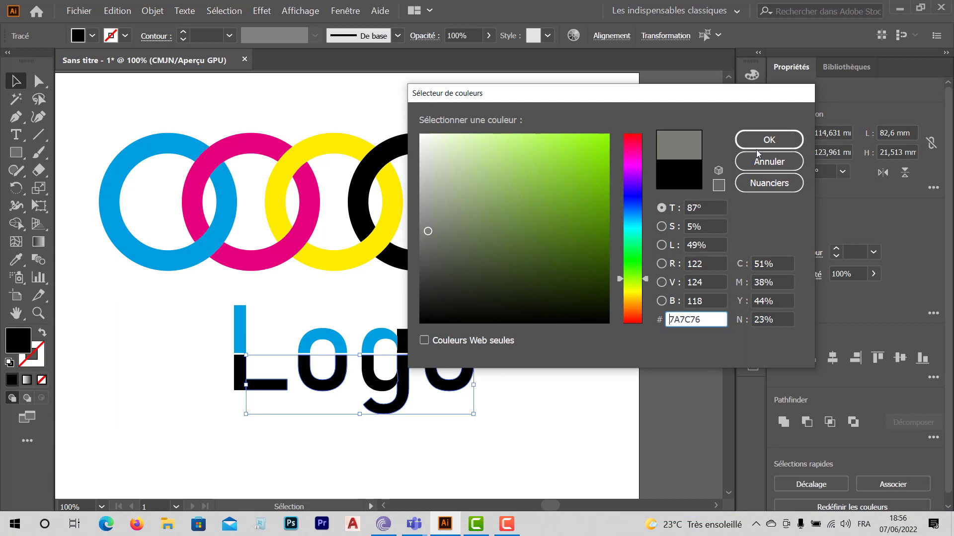
Set the selected lower pieces' fill to a neutral grey of C 0, M 0, Y 0, K 50% and apply it.
{"action": "left_click", "coordinate": [773, 301]}
{"action": "type", "text": "0"}
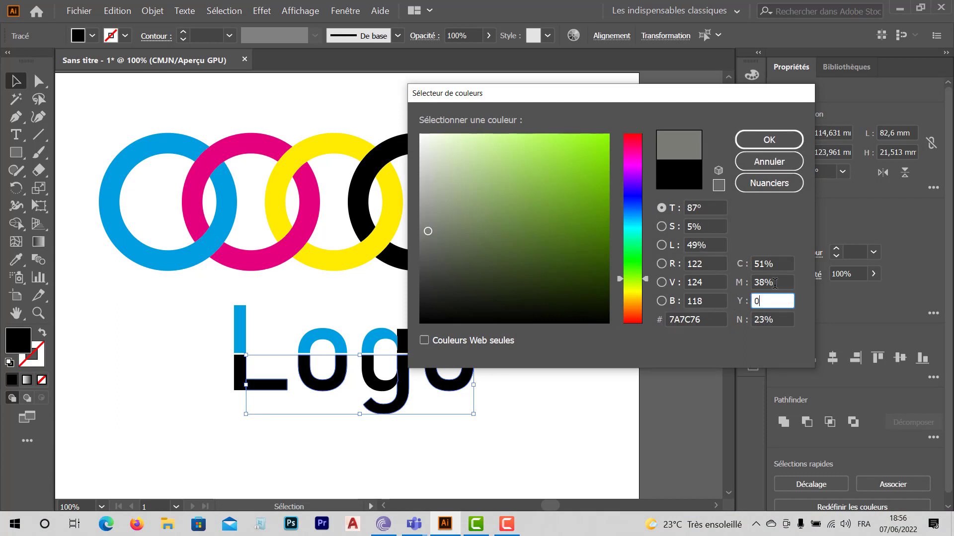
{"action": "left_click", "coordinate": [779, 282]}
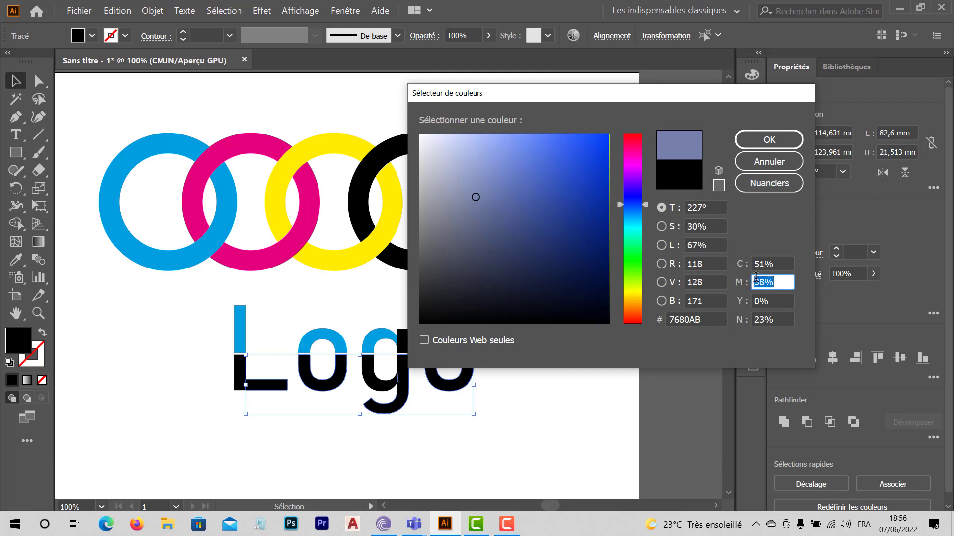
{"action": "type", "text": "0"}
{"action": "left_click", "coordinate": [777, 264]}
{"action": "type", "text": "0"}
{"action": "left_click", "coordinate": [776, 301]}
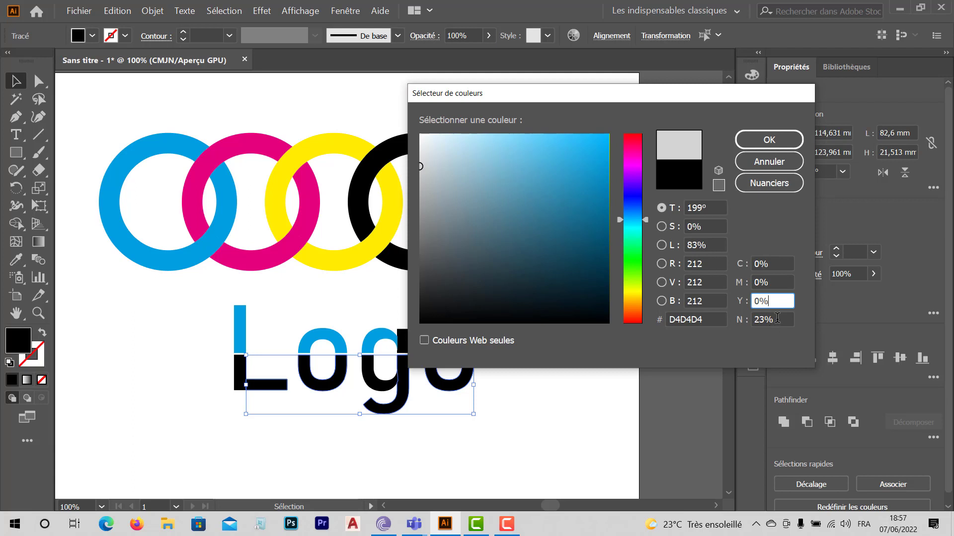
{"action": "left_click", "coordinate": [777, 319]}
{"action": "type", "text": "50"}
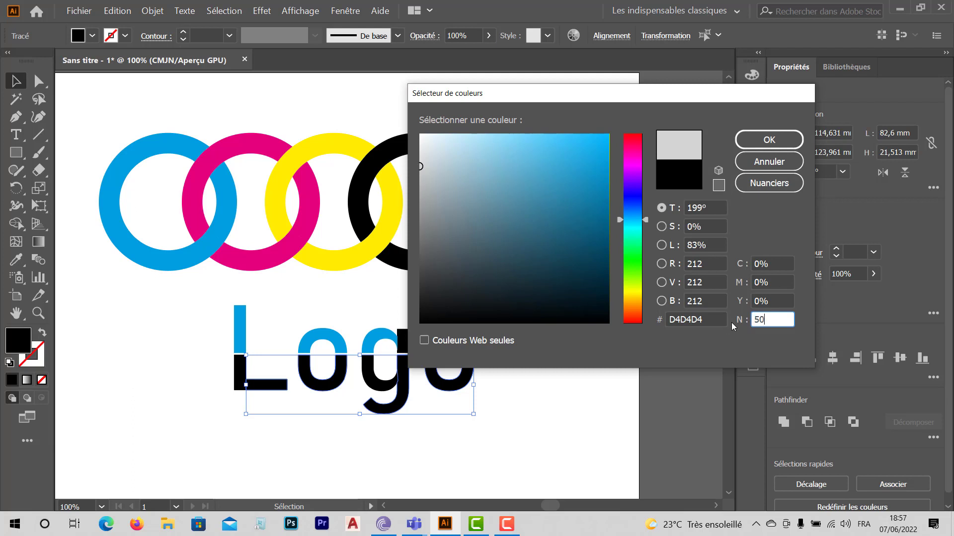
{"action": "left_click", "coordinate": [770, 301]}
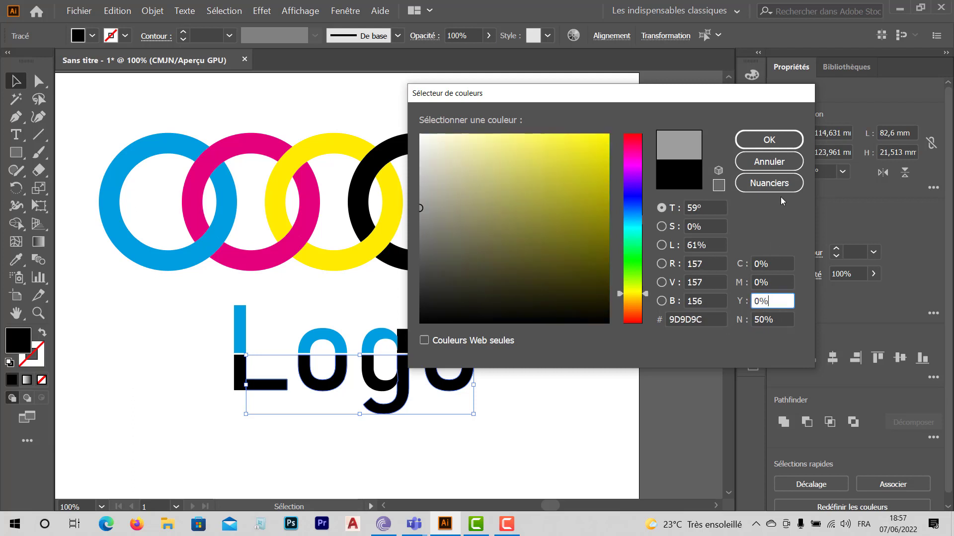
{"action": "left_click", "coordinate": [769, 140]}
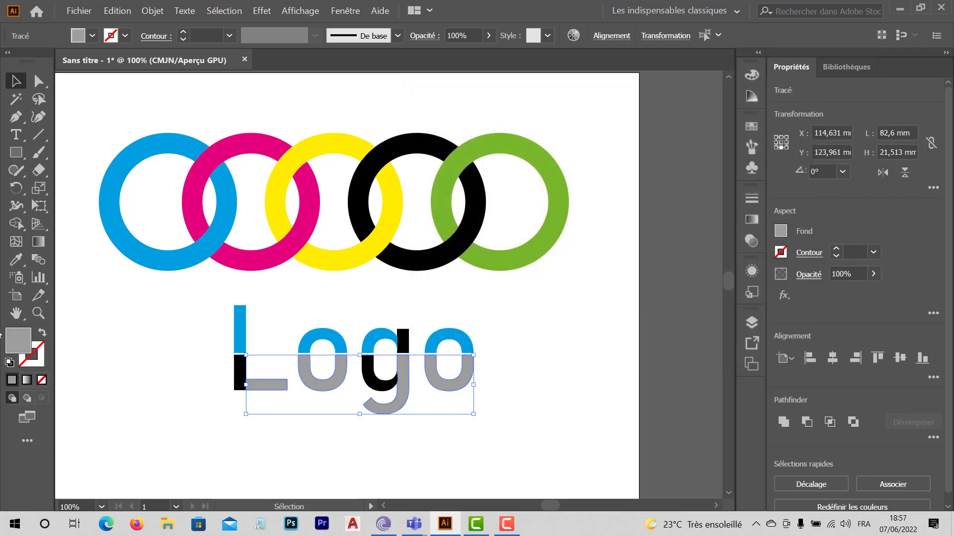
{"action": "left_click", "coordinate": [335, 438]}
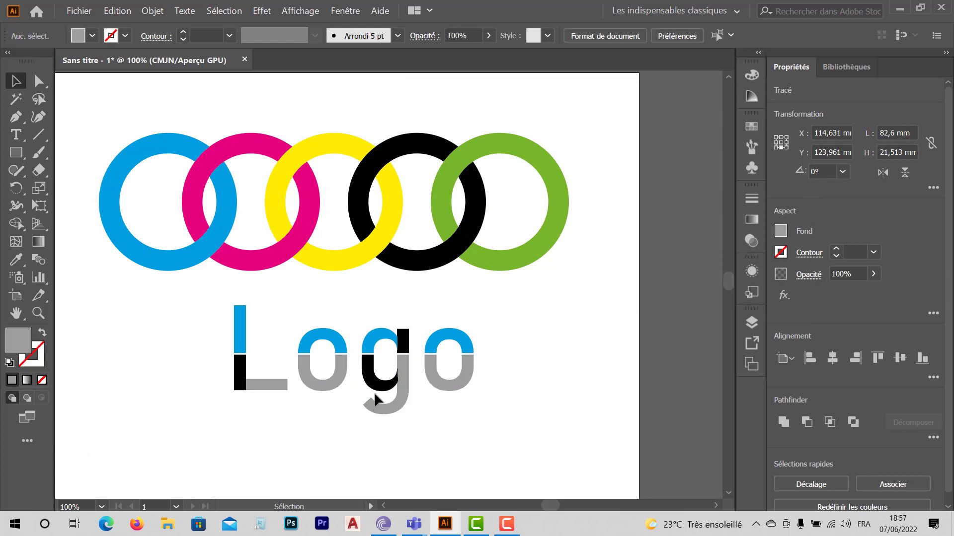
Recolour the lower part of the L's stem and the lower part of the g's bowl with the grey sampled from the g's tail.
{"action": "left_click", "coordinate": [379, 387], "text": "ctrl"}
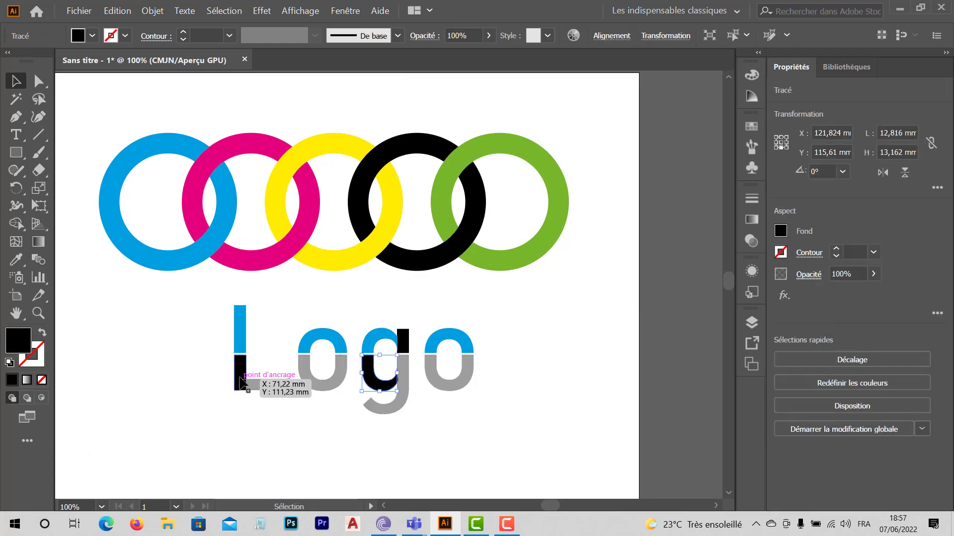
{"action": "left_click", "coordinate": [240, 381], "text": "ctrl+shift"}
{"action": "key", "text": "i"}
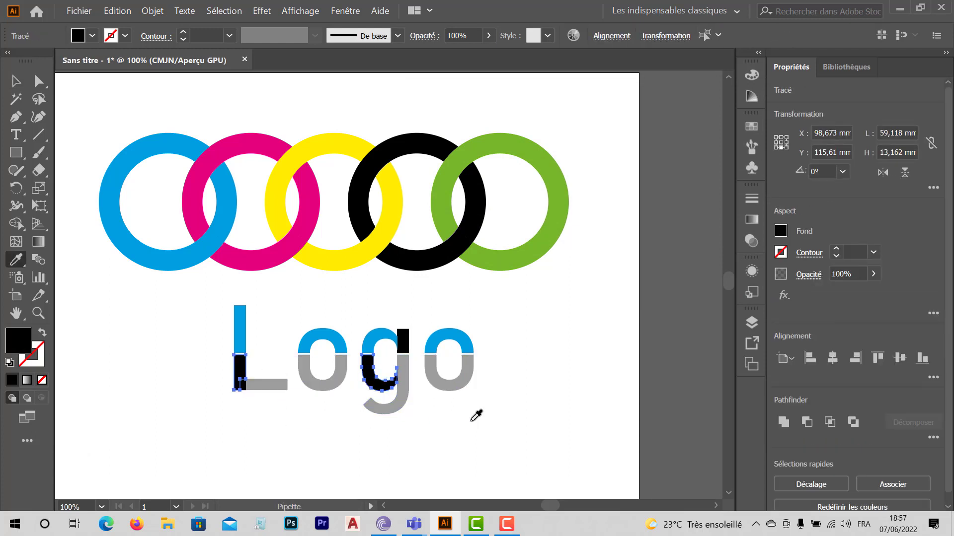
{"action": "left_click", "coordinate": [404, 402]}
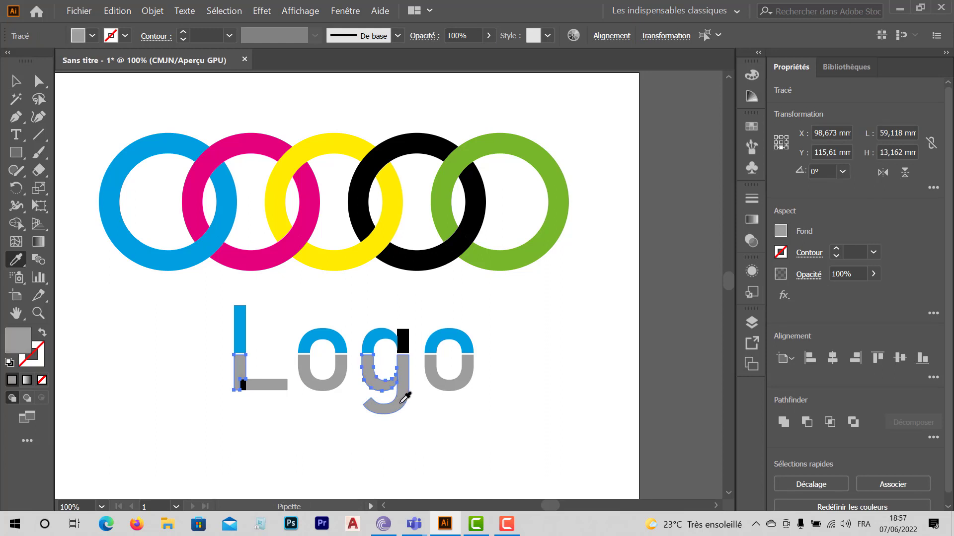
{"action": "key", "text": "v"}
{"action": "left_click", "coordinate": [345, 434]}
Recolour the small black overlap at the L's bottom corner with the grey sampled from its stem.
{"action": "left_click", "coordinate": [243, 389]}
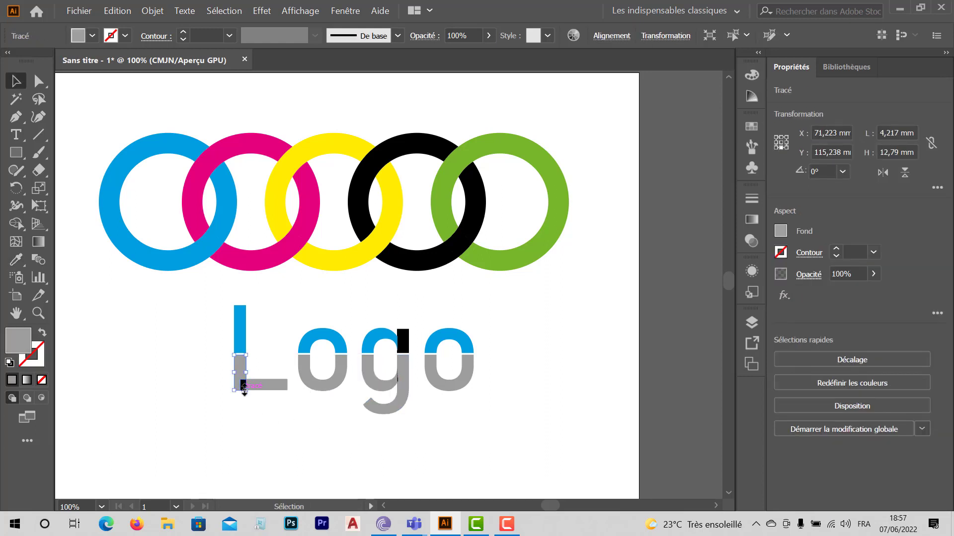
{"action": "scroll", "coordinate": [244, 387], "scroll_direction": "up", "scroll_amount": 3}
{"action": "left_click", "coordinate": [250, 427]}
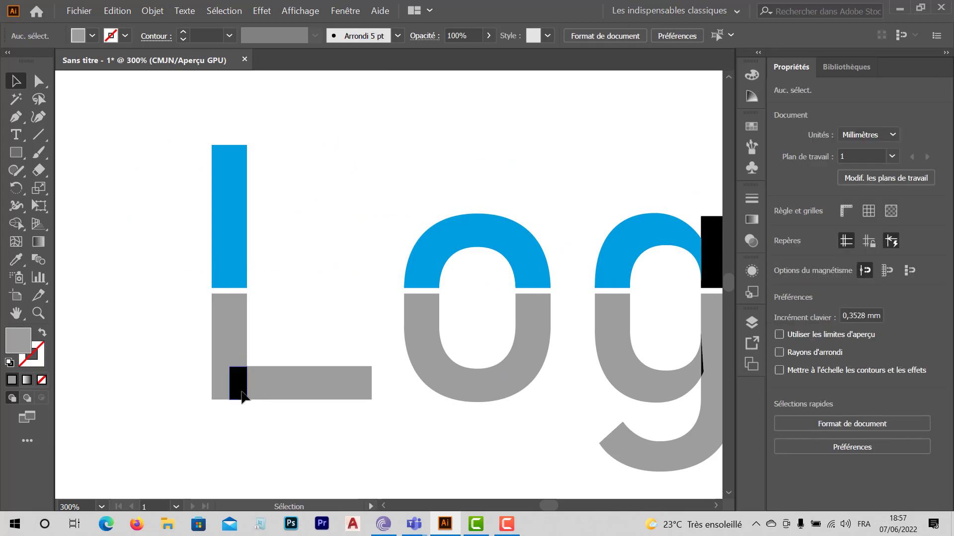
{"action": "left_click", "coordinate": [241, 392]}
{"action": "key", "text": "i"}
{"action": "left_click", "coordinate": [235, 350]}
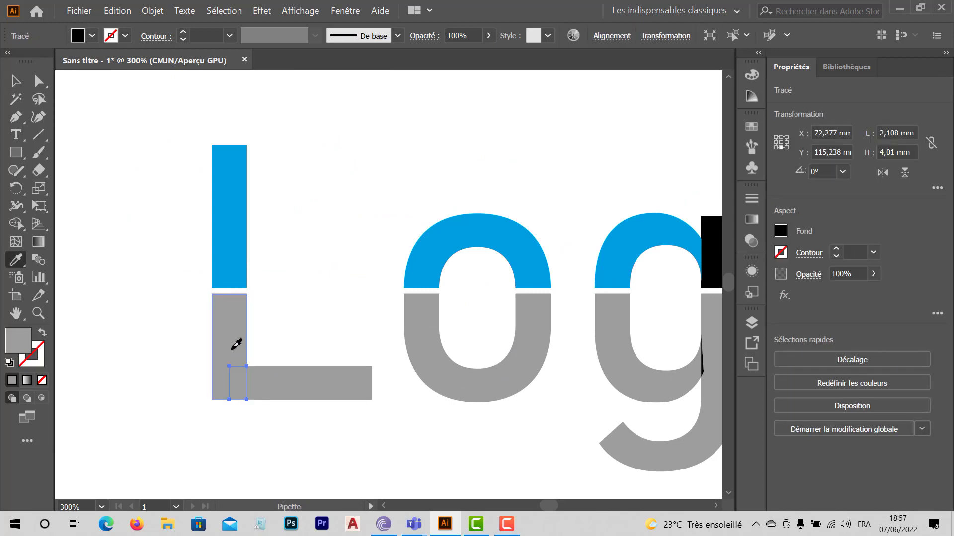
{"action": "key", "text": "v"}
{"action": "left_click", "coordinate": [278, 425]}
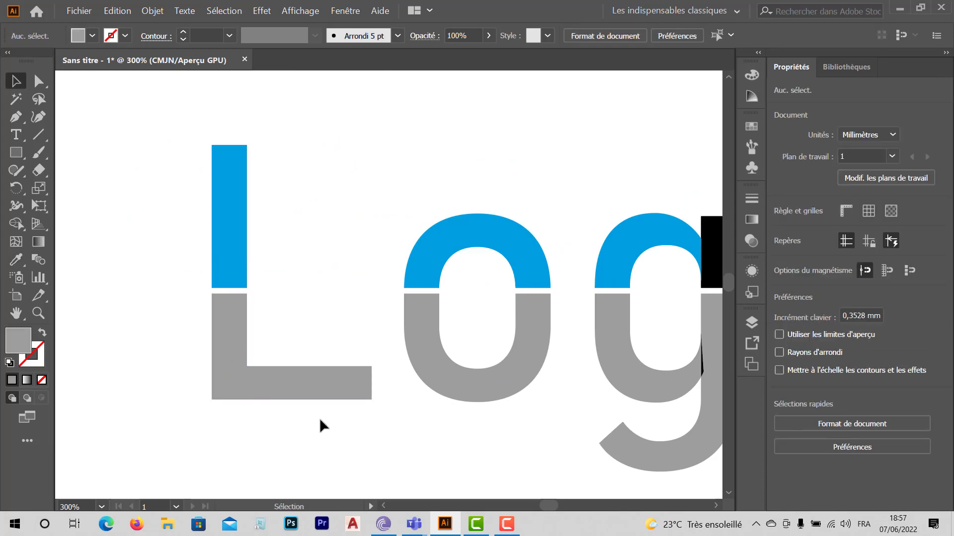
Recolour the black upper piece of the g's stem with the blue sampled from its bowl.
{"action": "scroll", "coordinate": [320, 420], "scroll_direction": "down", "scroll_amount": 4}
{"action": "left_click", "coordinate": [409, 384]}
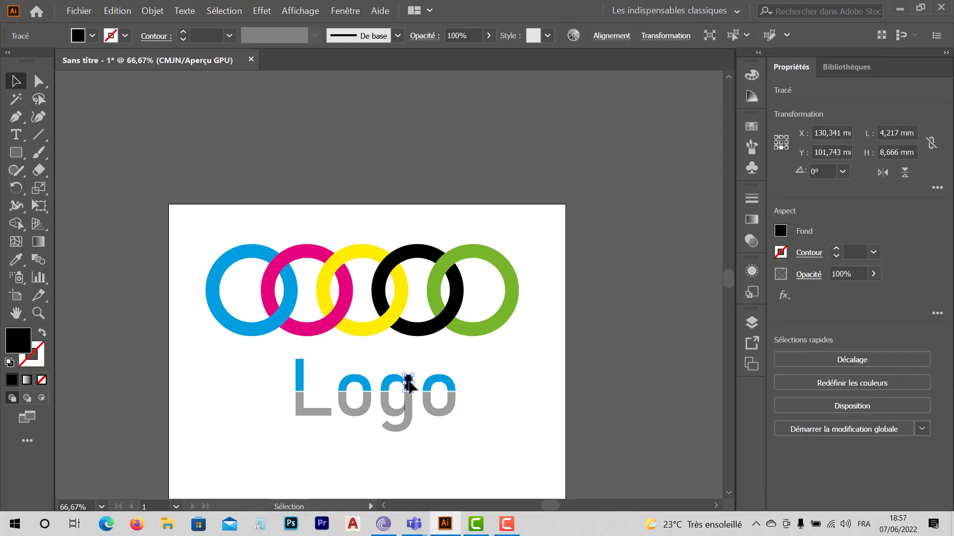
{"action": "key", "text": "i"}
{"action": "left_click", "coordinate": [391, 381]}
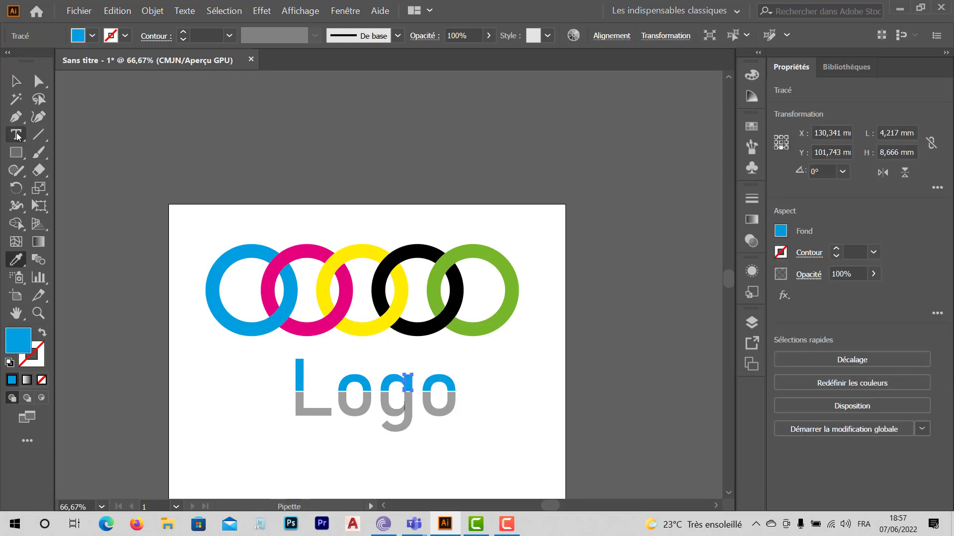
{"action": "left_click", "coordinate": [15, 82]}
{"action": "left_click", "coordinate": [277, 444]}
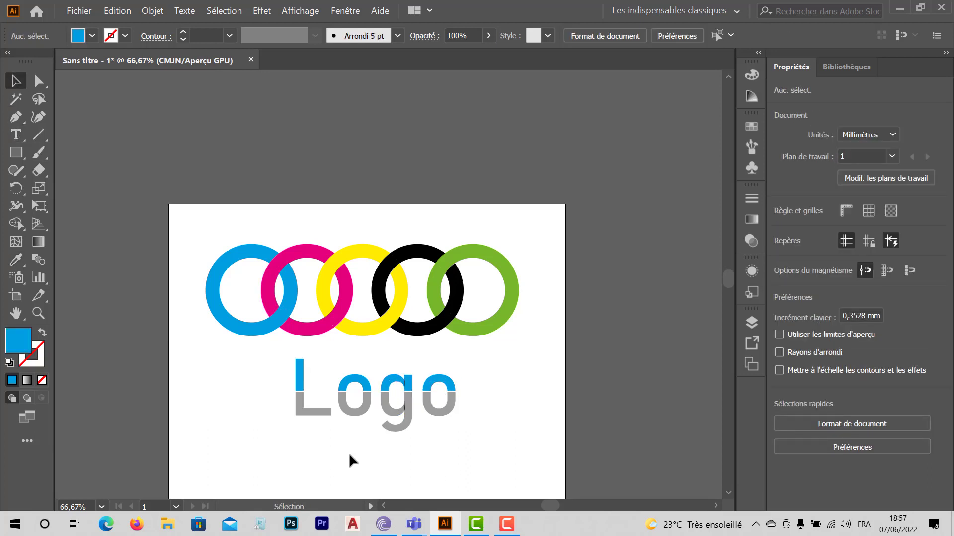
Enlarge the whole "Logo" wordmark about its centre to a width of about 110 mm.
{"action": "left_click_drag", "start_coordinate": [332, 442], "coordinate": [497, 442]}
{"action": "left_click", "coordinate": [510, 424]}
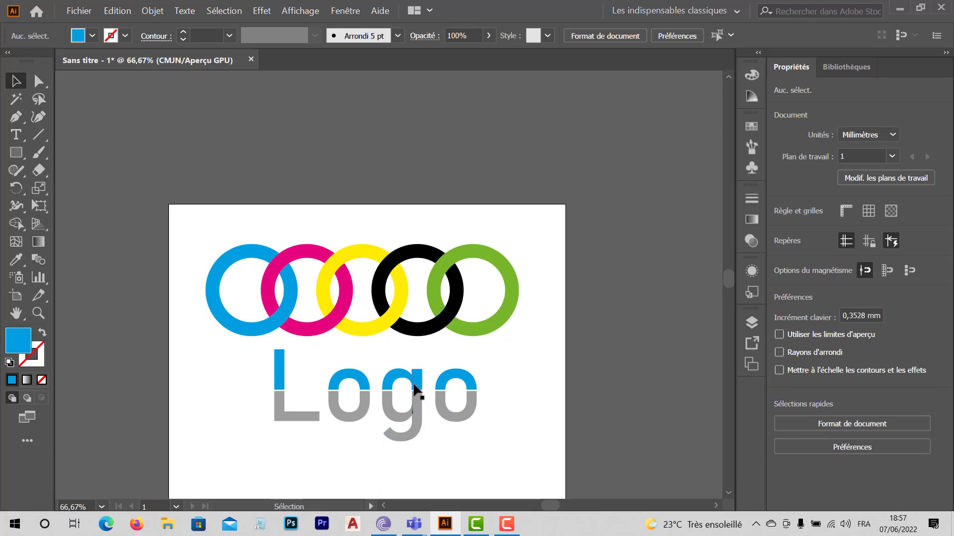
Recolour the thin black sliver between the upper bowl and stem of the g with the stem's blue.
{"action": "scroll", "coordinate": [414, 385], "scroll_direction": "up", "scroll_amount": 4}
{"action": "left_click", "coordinate": [402, 370]}
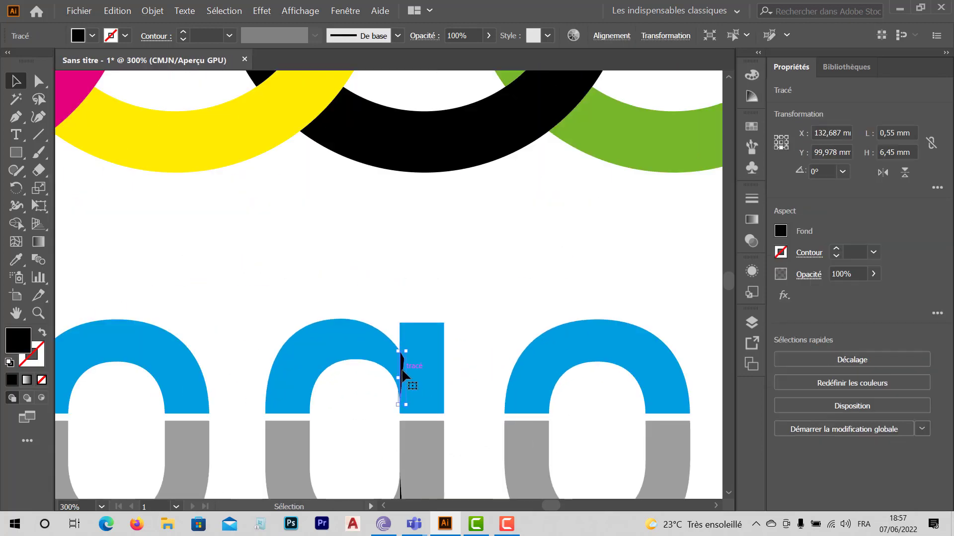
{"action": "key", "text": "i"}
{"action": "left_click", "coordinate": [420, 365]}
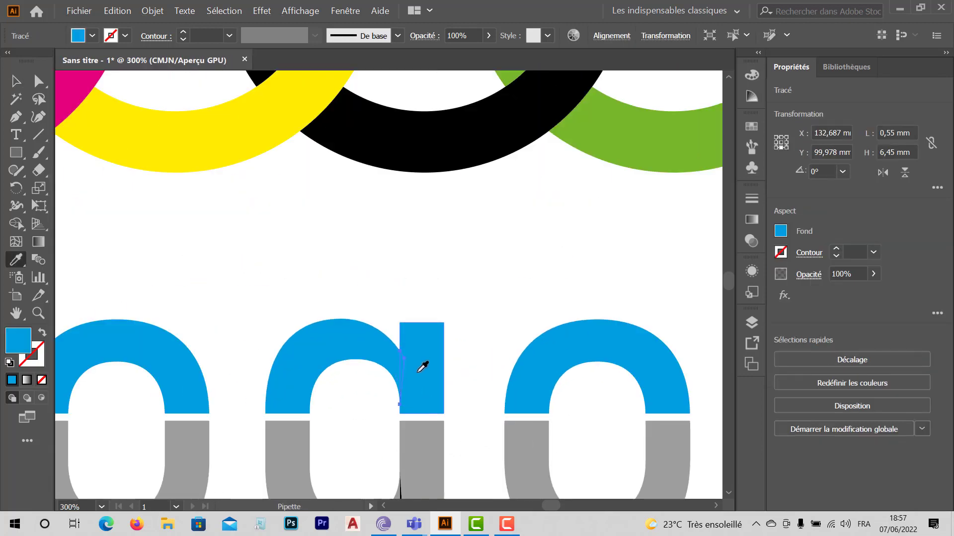
Recolour the thin black sliver between the lower bowl and stem of the g with the stem's grey.
{"action": "scroll", "coordinate": [428, 420], "scroll_direction": "down", "scroll_amount": 2}
{"action": "scroll", "coordinate": [432, 419], "scroll_direction": "down", "scroll_amount": 5}
{"action": "key", "text": "v"}
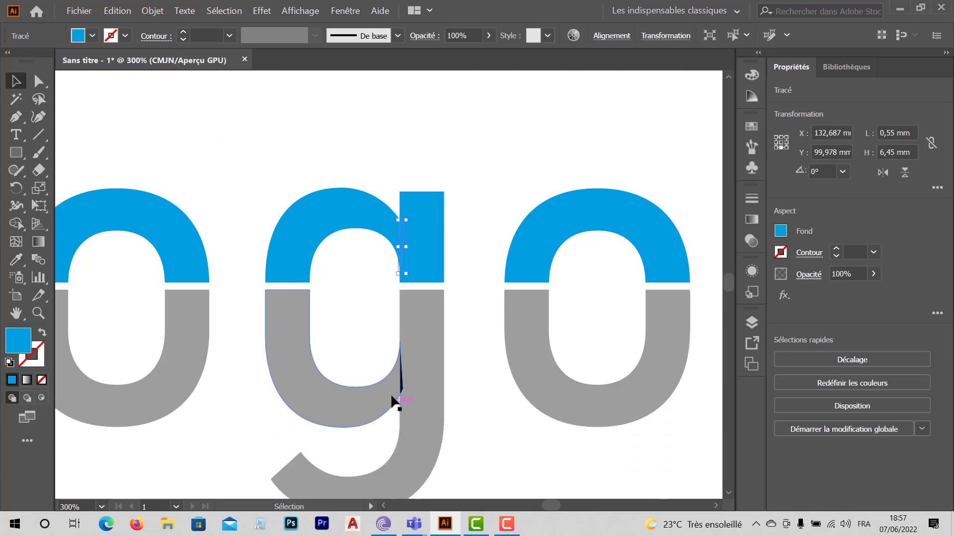
{"action": "left_click", "coordinate": [401, 384]}
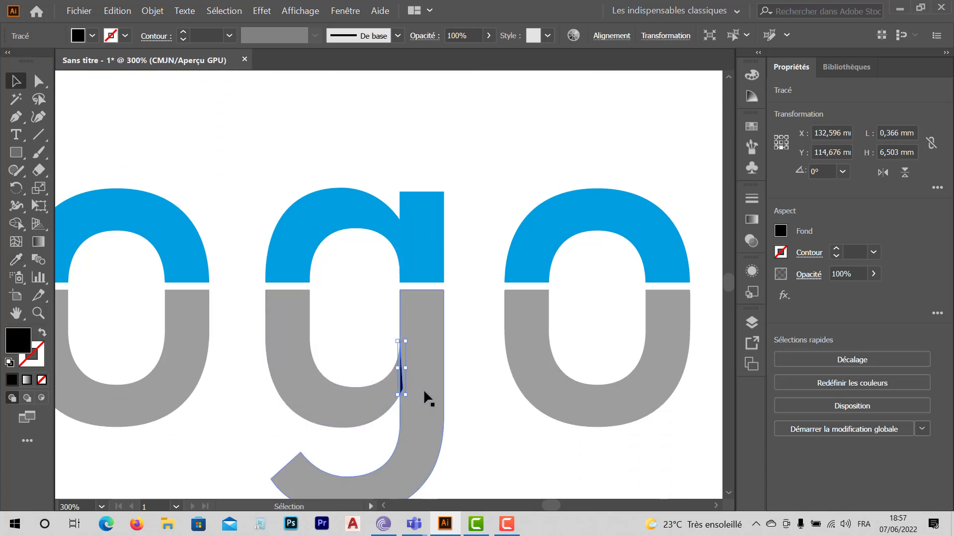
{"action": "key", "text": "i"}
{"action": "left_click", "coordinate": [440, 382]}
{"action": "key", "text": "v"}
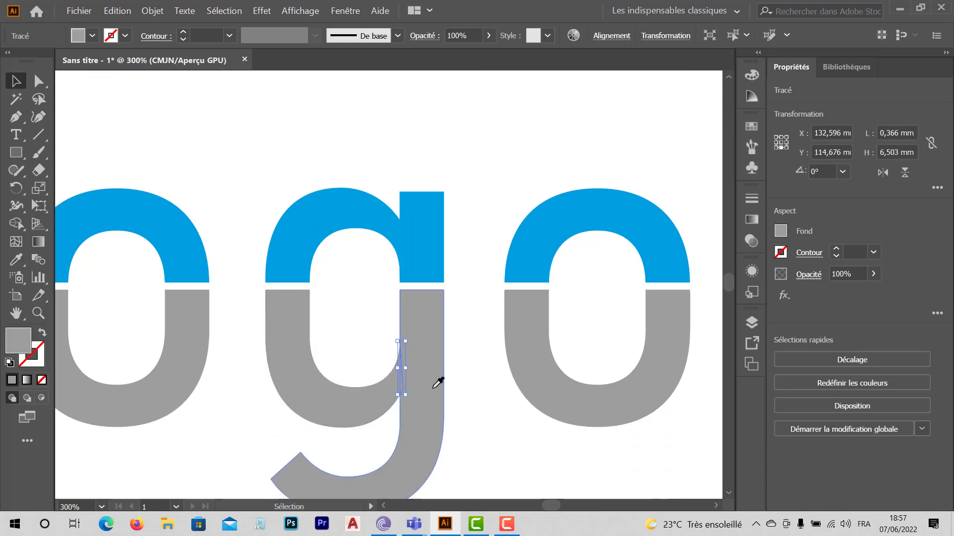
{"action": "scroll", "coordinate": [433, 387], "scroll_direction": "down", "scroll_amount": 5}
{"action": "left_click", "coordinate": [451, 421]}
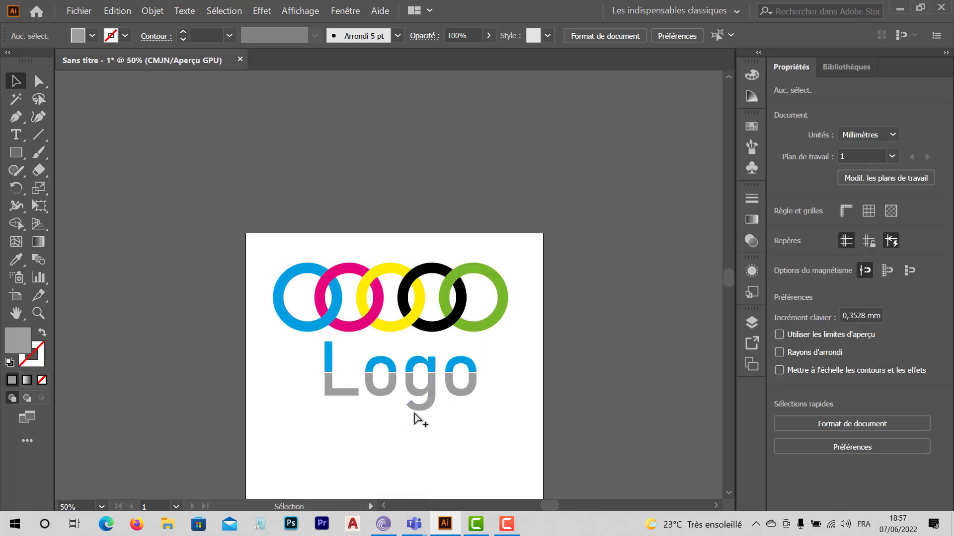
{"action": "scroll", "coordinate": [415, 415], "scroll_direction": "up", "scroll_amount": 2}
{"action": "scroll", "coordinate": [415, 415], "scroll_direction": "down", "scroll_amount": 1}
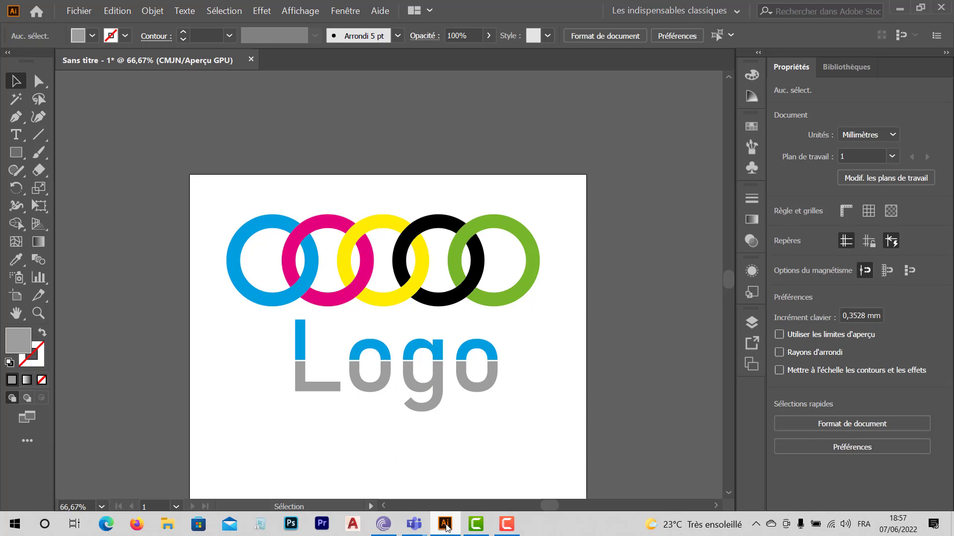
{"action": "mouse_move", "coordinate": [447, 528]}
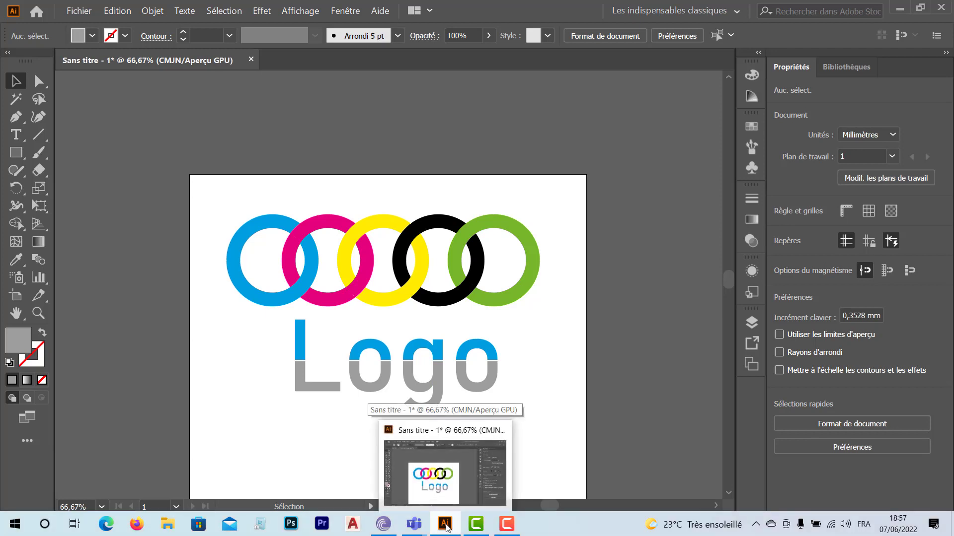
{"action": "left_click", "coordinate": [476, 355]}
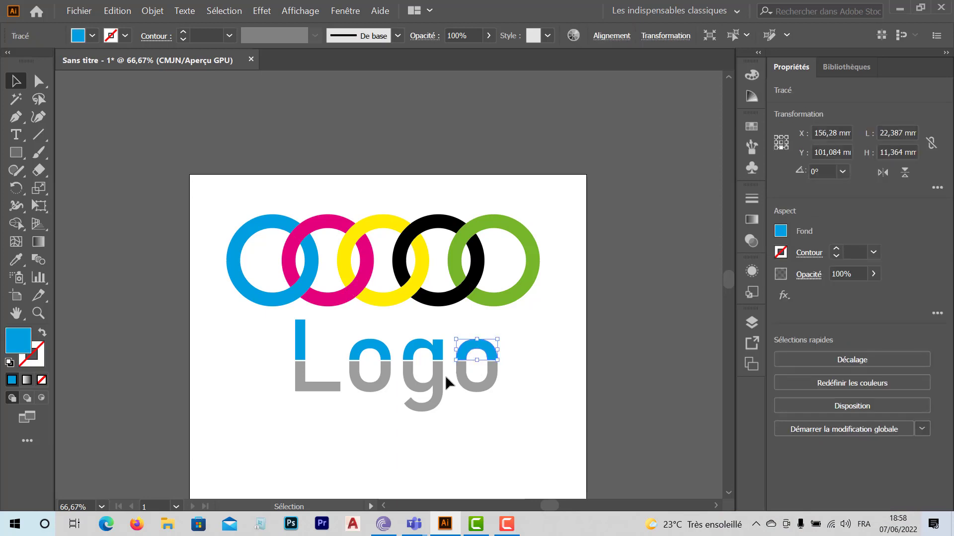
{"action": "left_click", "coordinate": [408, 383], "text": "shift"}
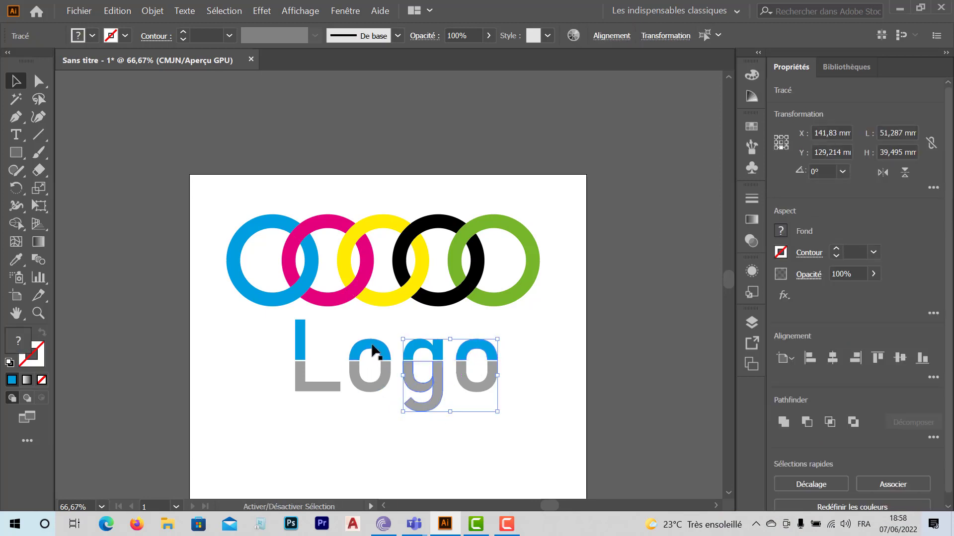
{"action": "left_click", "coordinate": [497, 443]}
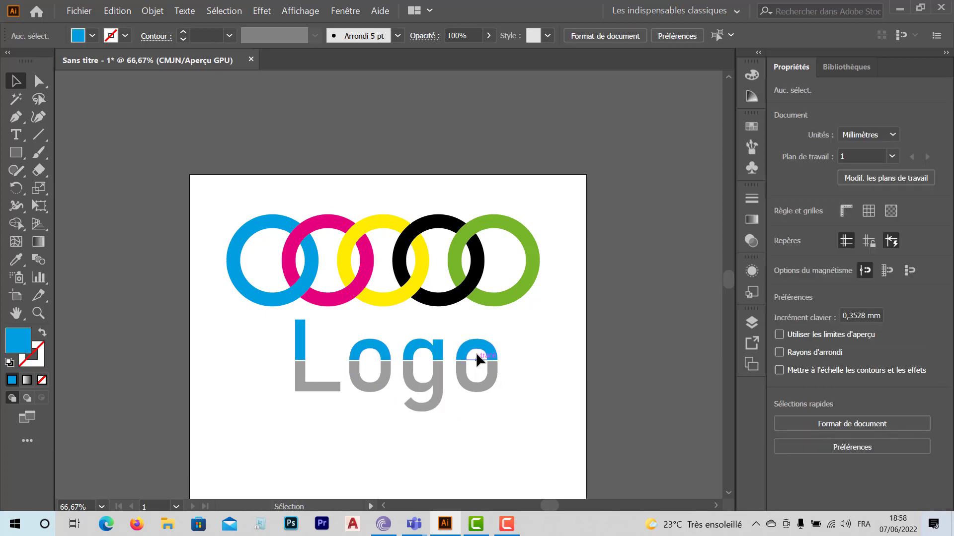
Recolour the upper halves of both o's, the g's lower part and the L's foot with the blue sampled from the first ring.
{"action": "left_click", "coordinate": [478, 353]}
{"action": "left_click", "coordinate": [408, 386], "text": "shift"}
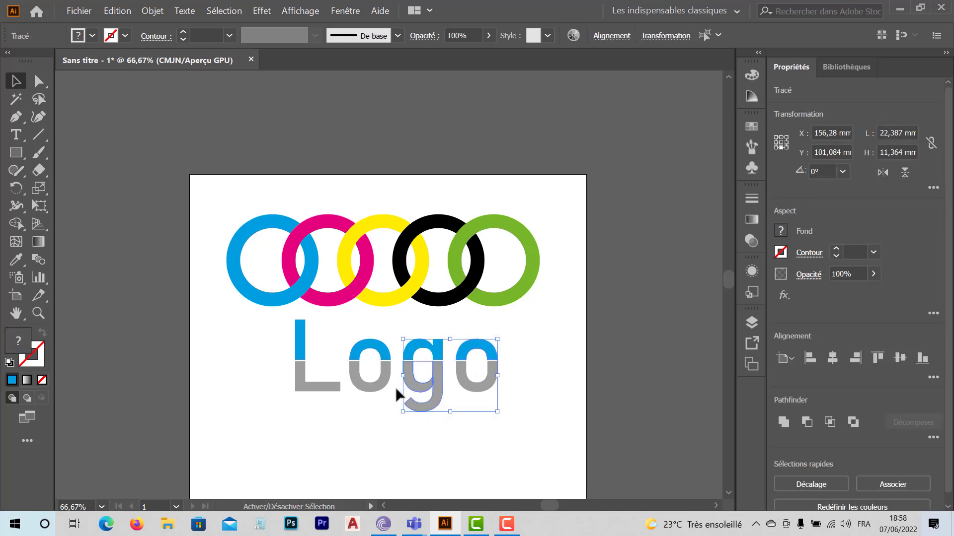
{"action": "left_click", "coordinate": [367, 348], "text": "shift"}
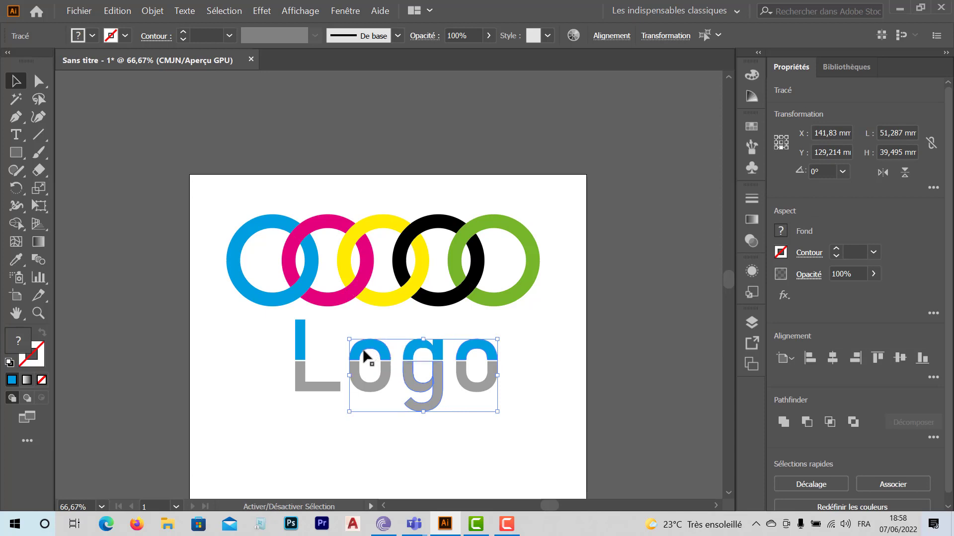
{"action": "left_click", "coordinate": [303, 382], "text": "shift"}
{"action": "left_click", "coordinate": [303, 385], "text": "shift"}
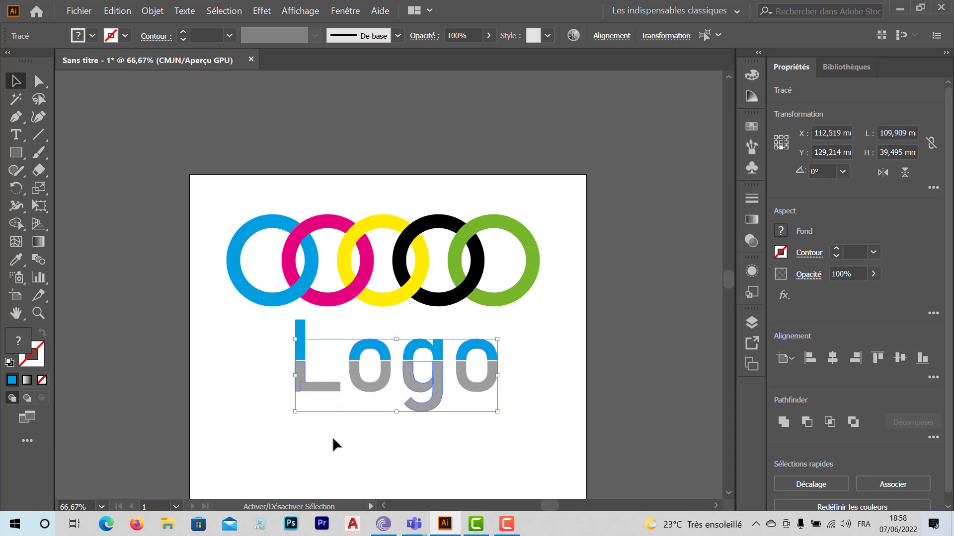
{"action": "left_click_drag", "start_coordinate": [284, 376], "coordinate": [288, 388]}
{"action": "key", "text": "i"}
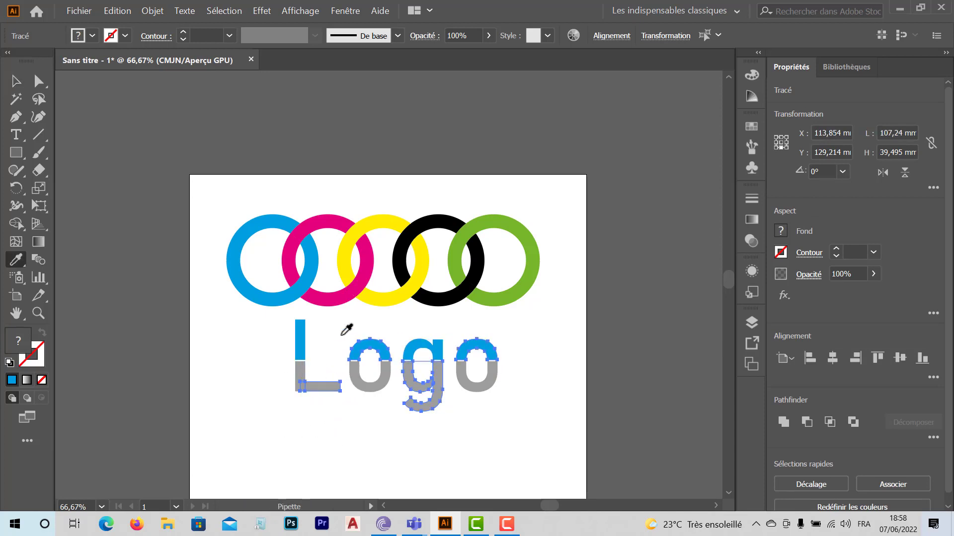
{"action": "left_click", "coordinate": [291, 296]}
{"action": "key", "text": "v"}
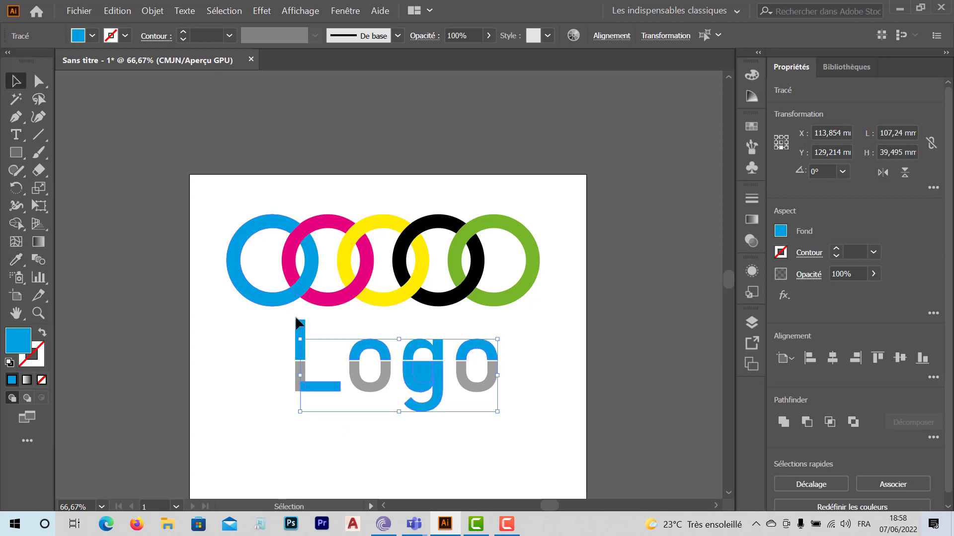
{"action": "left_click", "coordinate": [514, 411]}
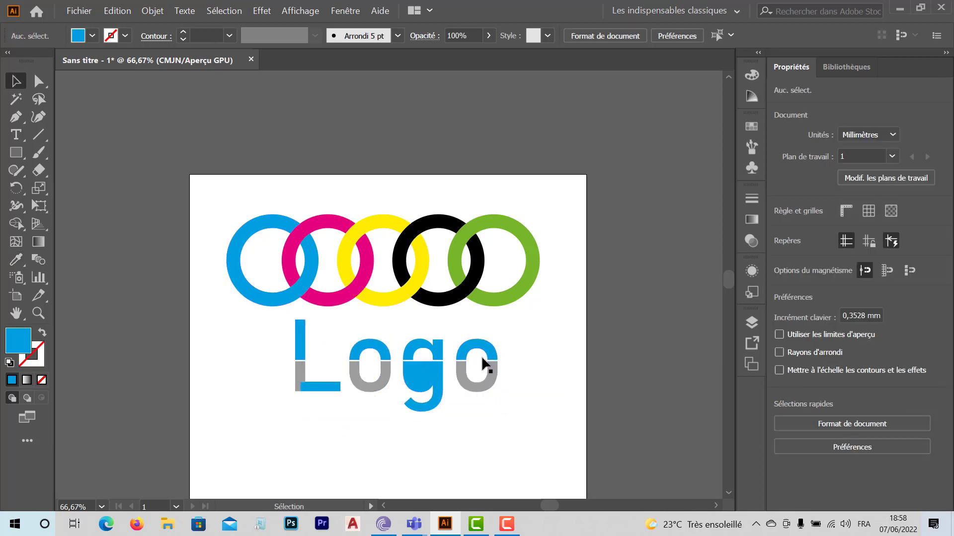
Try recolouring the L's upper stem and the g's upper part with the sampled grey, together with the lower halves of both o's.
{"action": "left_click", "coordinate": [484, 380]}
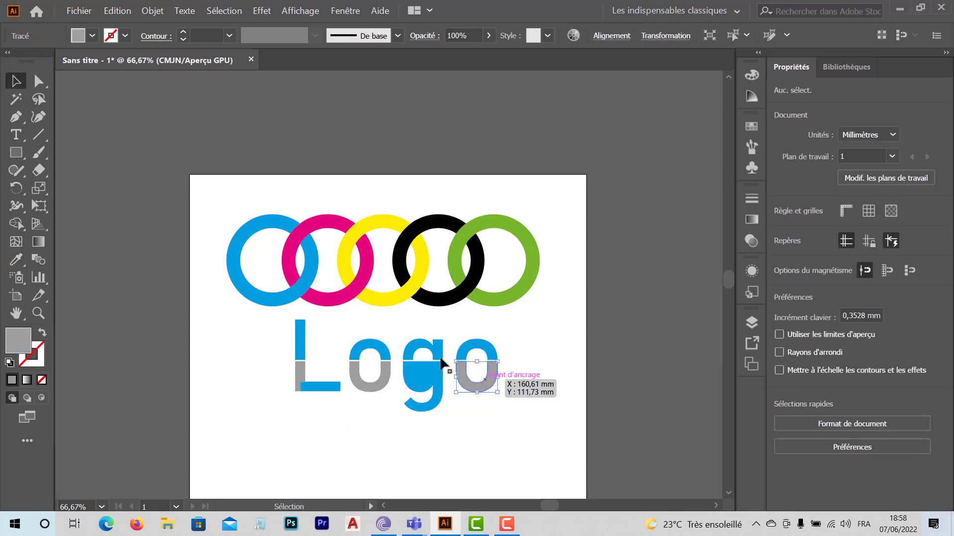
{"action": "left_click", "coordinate": [415, 354], "text": "shift"}
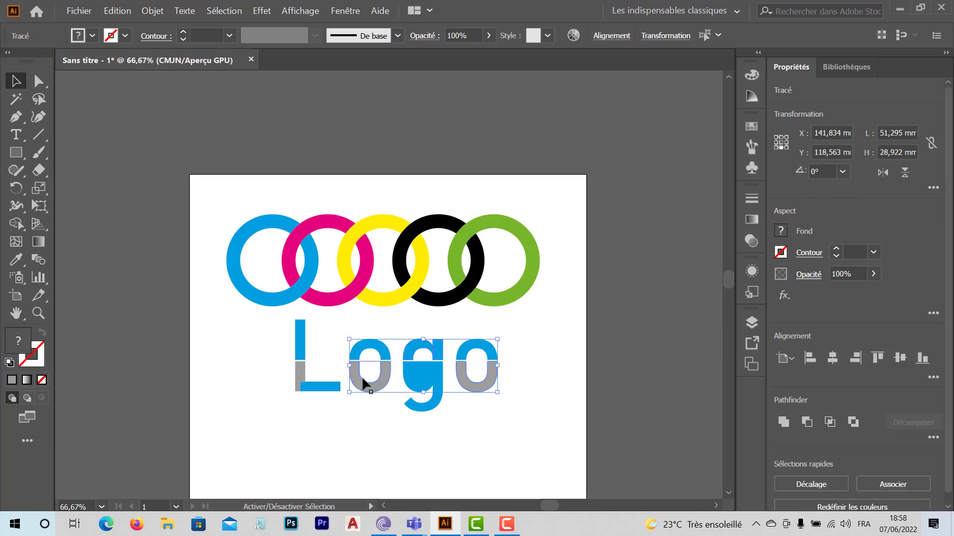
{"action": "left_click", "coordinate": [362, 376], "text": "shift"}
{"action": "left_click", "coordinate": [300, 332], "text": "shift"}
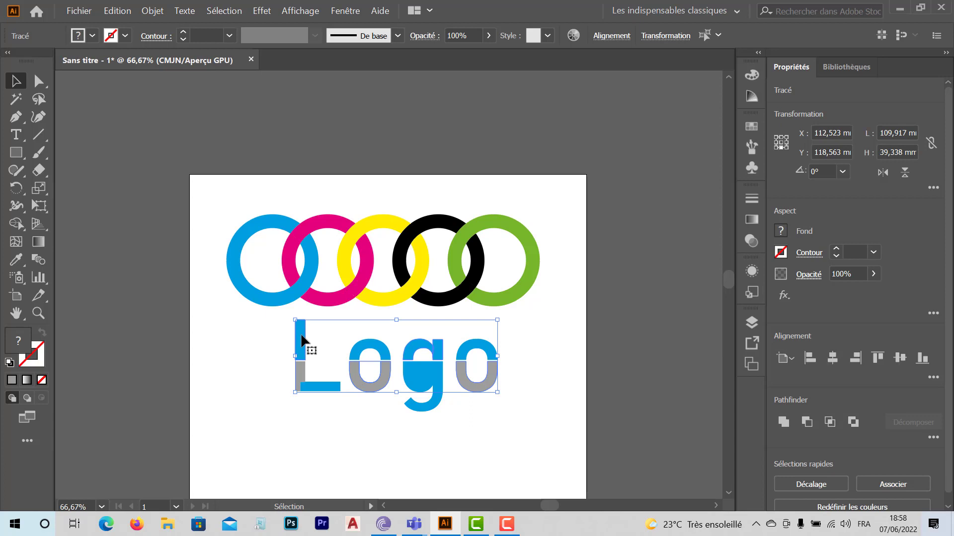
{"action": "key", "text": "i"}
{"action": "left_click", "coordinate": [303, 371]}
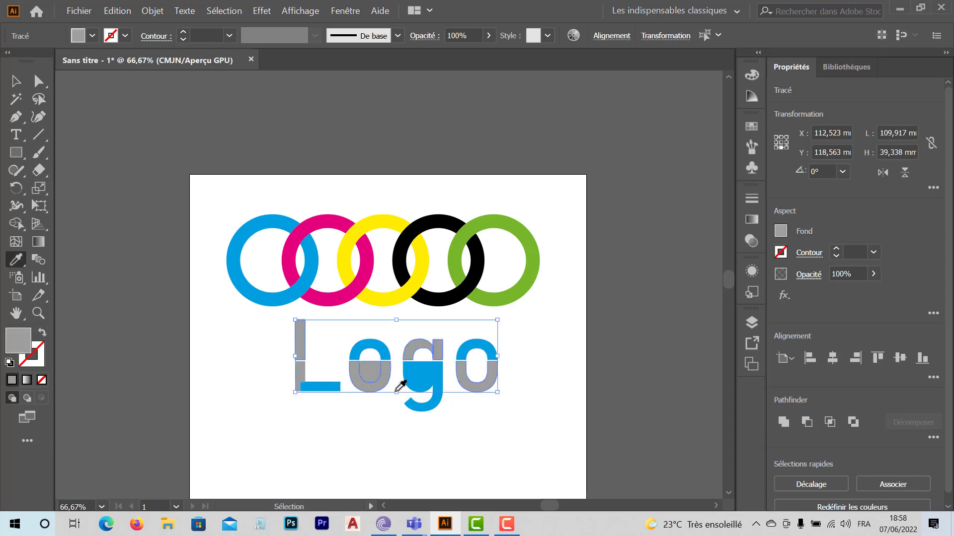
Undo the latest grey and blue recolouring of the letters, back to the black sliver in the lower g.
{"action": "key", "text": "ctrl+z"}
{"action": "key", "text": "ctrl+z"}
{"action": "key", "text": "ctrl+z"}
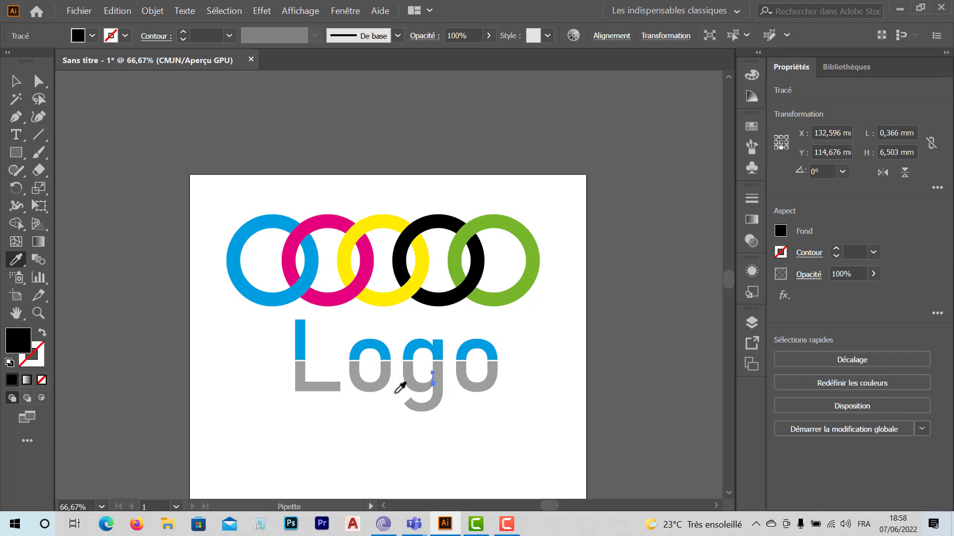
Recolour the selected black sliver beside the g's lower stem with the grey sampled from the lettering, and deselect it.
{"action": "left_click", "coordinate": [397, 394]}
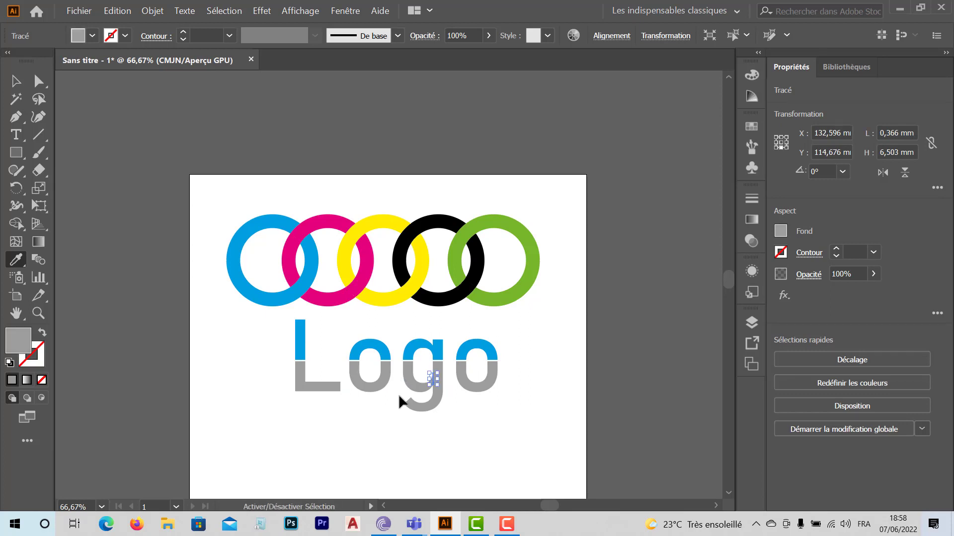
{"action": "left_click", "coordinate": [16, 81]}
{"action": "left_click", "coordinate": [460, 404]}
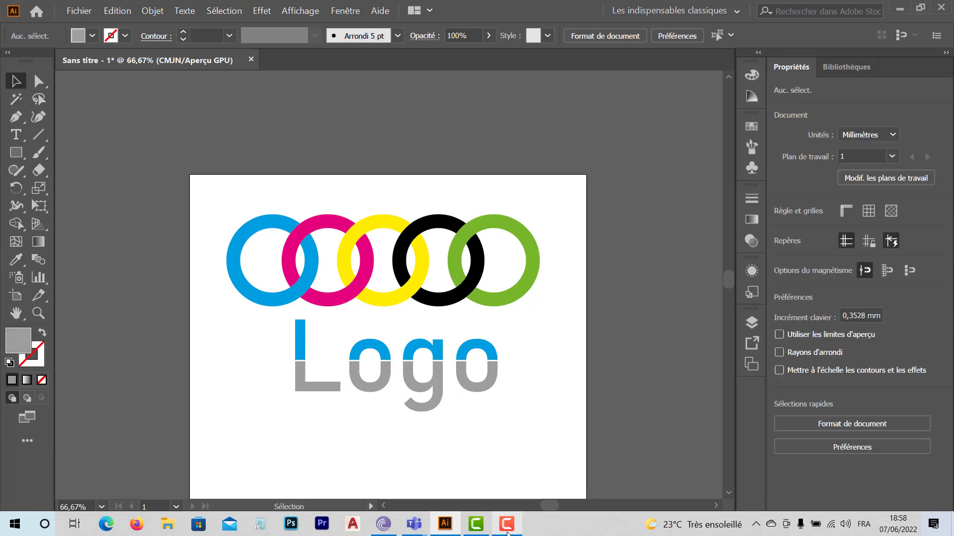